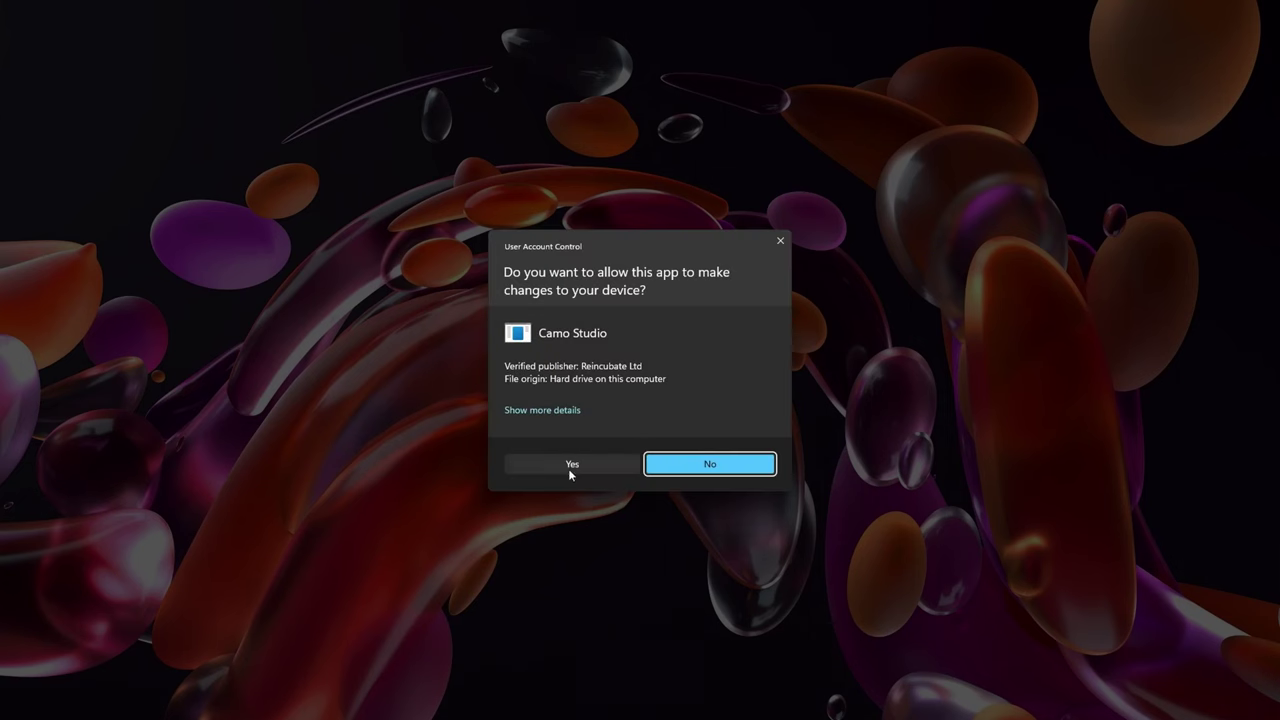
Step: Approve the Camo Studio installer's UAC prompt, then dismiss the device pairing prompt once the app opens
click(571, 465)
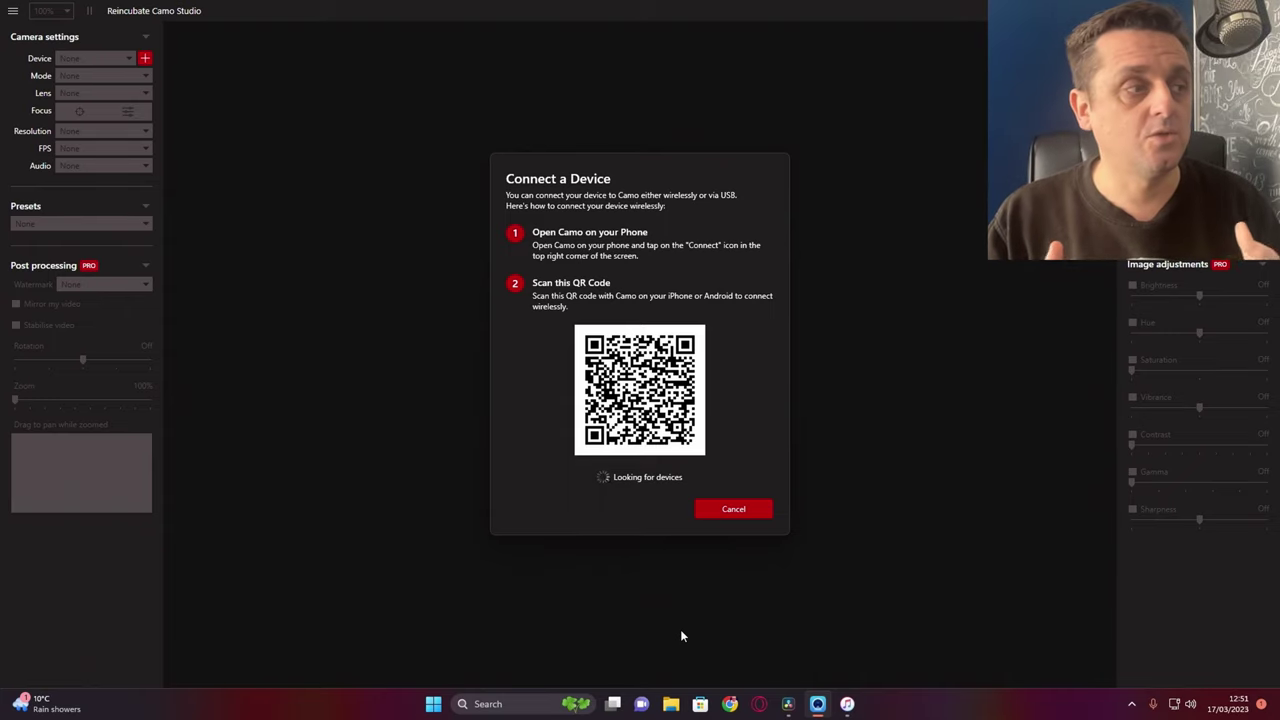
click(713, 514)
Step: Bring back the pairing screen, then try the 720p 9:16 and 540x960 resolutions
click(632, 409)
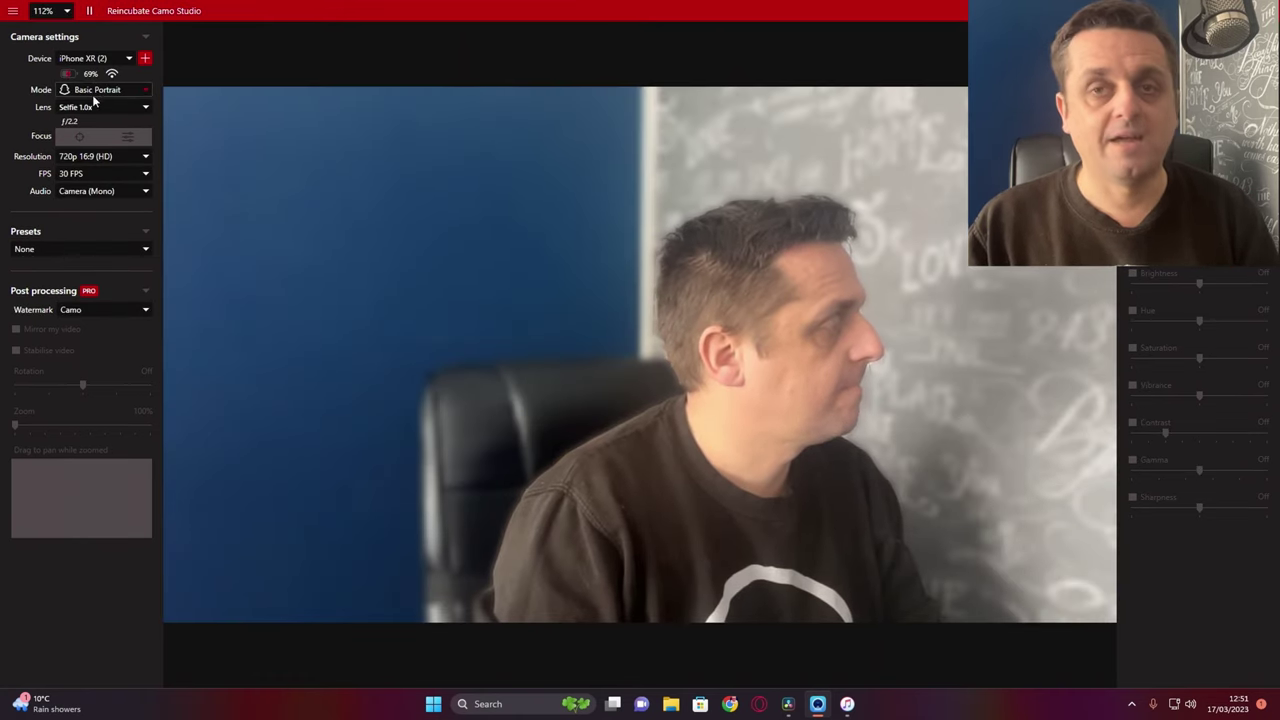
click(97, 160)
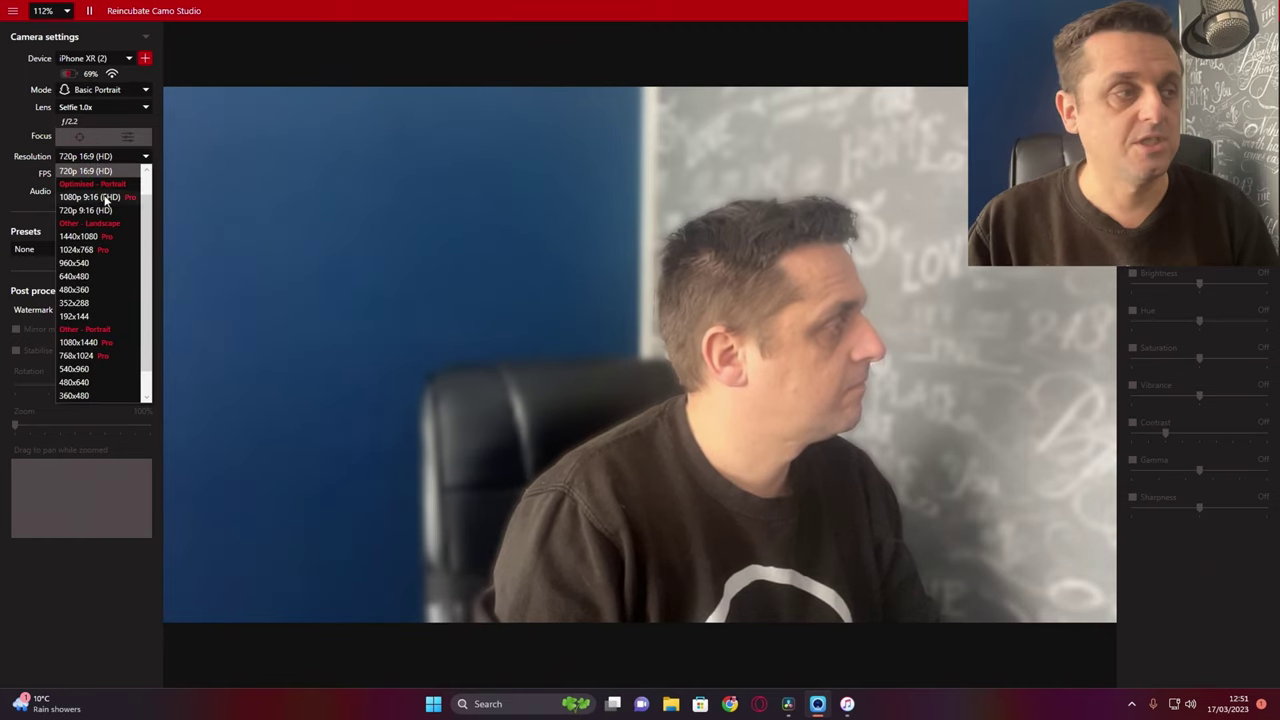
click(104, 237)
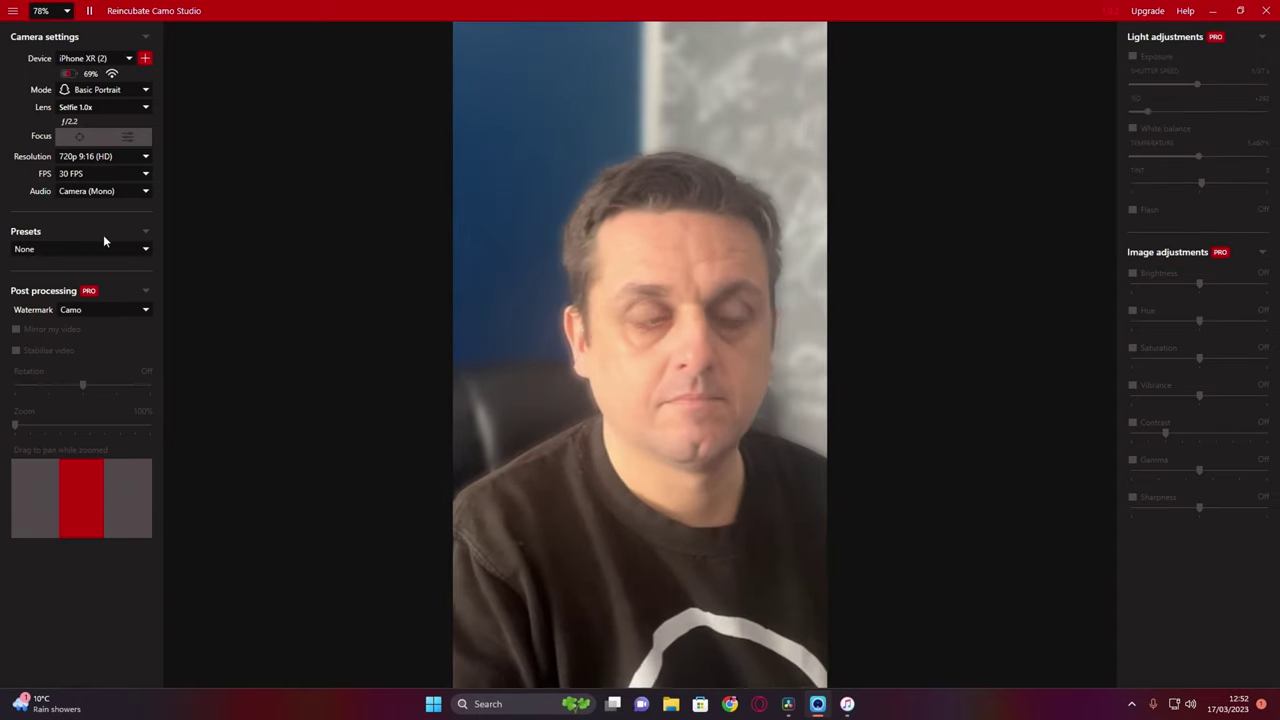
click(117, 157)
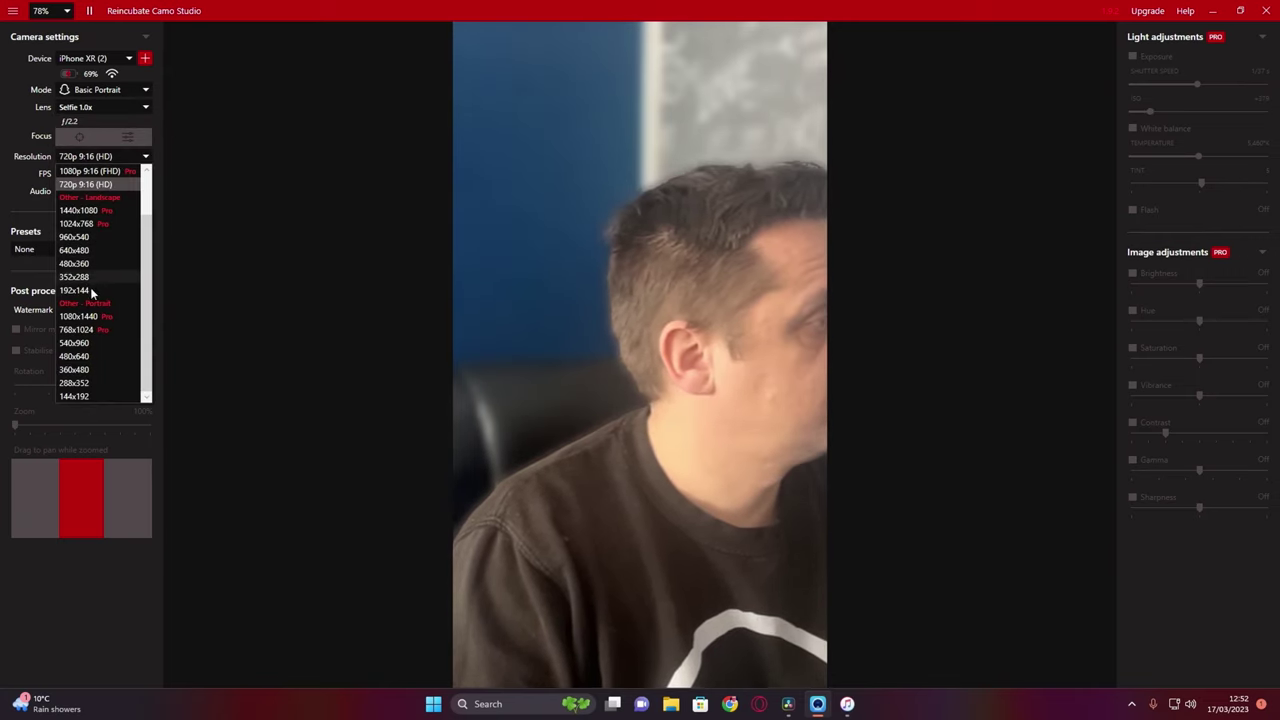
click(82, 346)
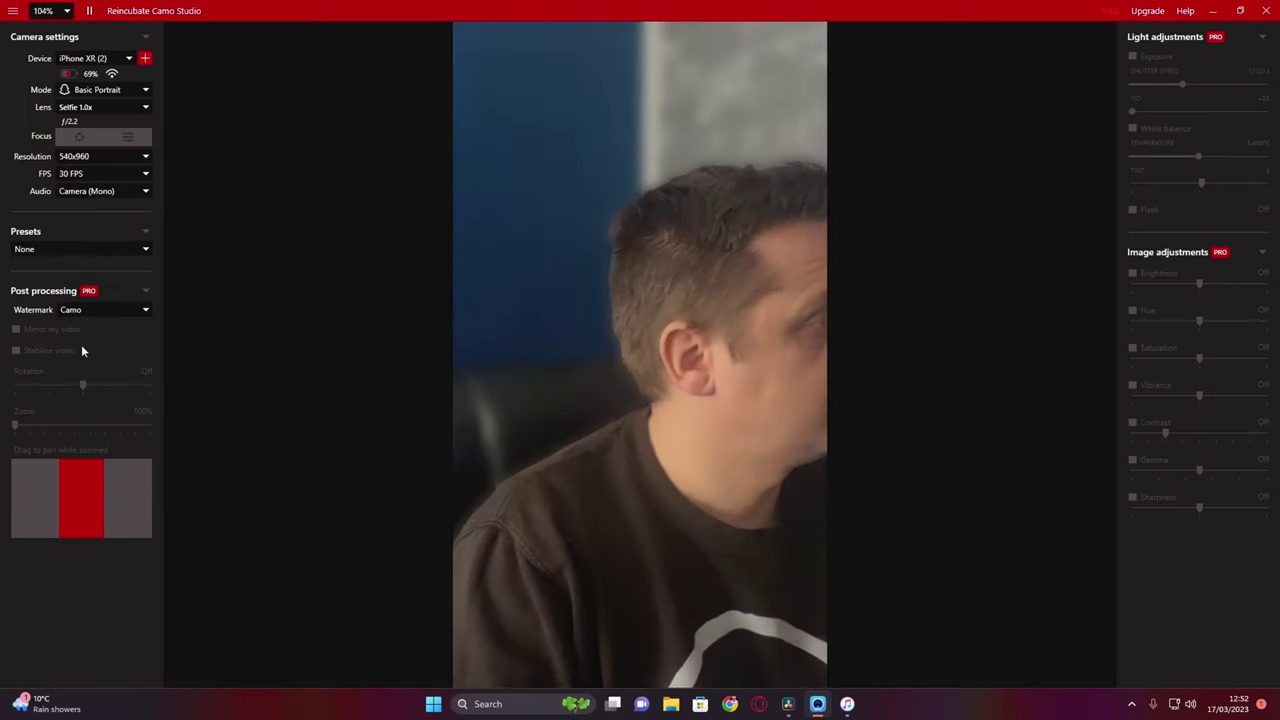
click(105, 155)
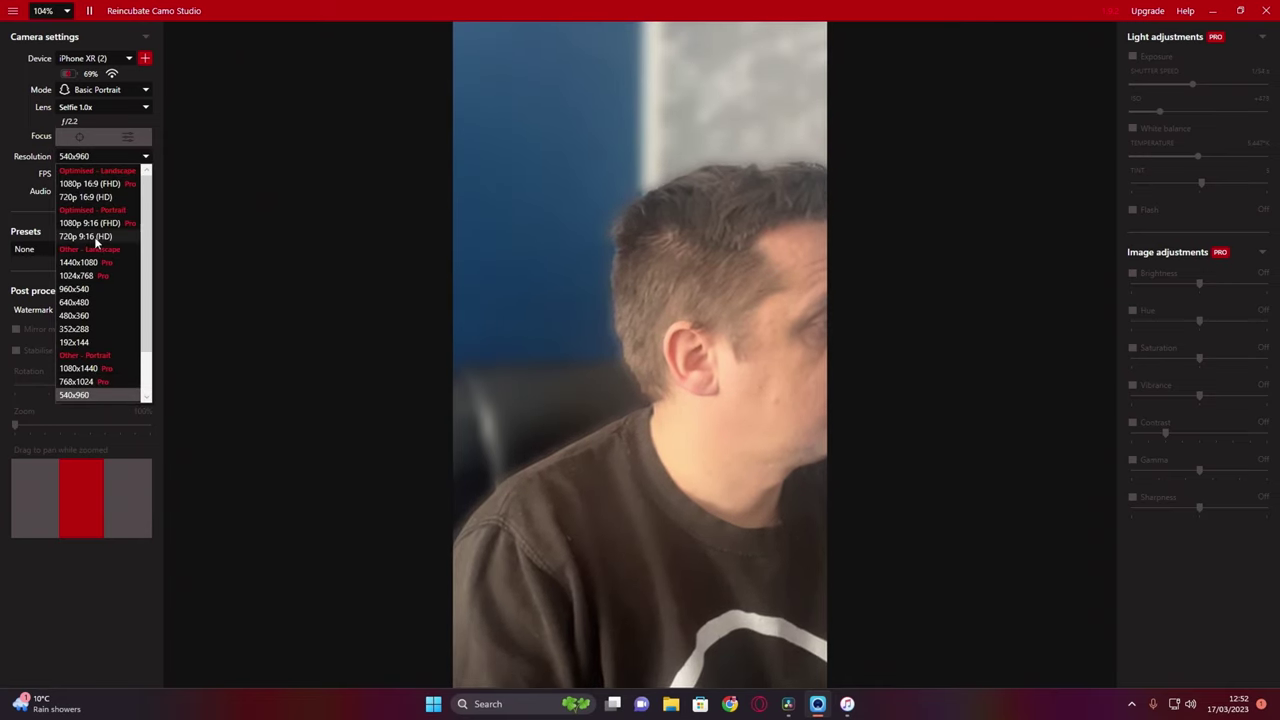
click(94, 197)
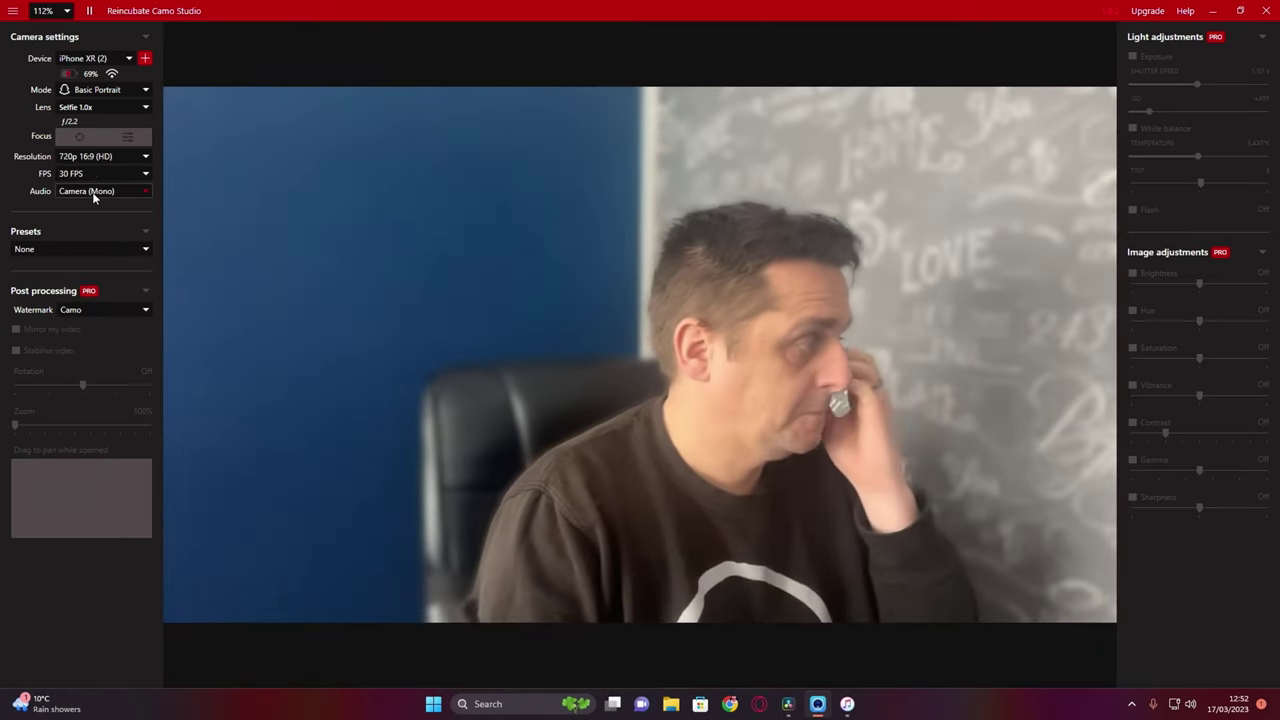
click(143, 250)
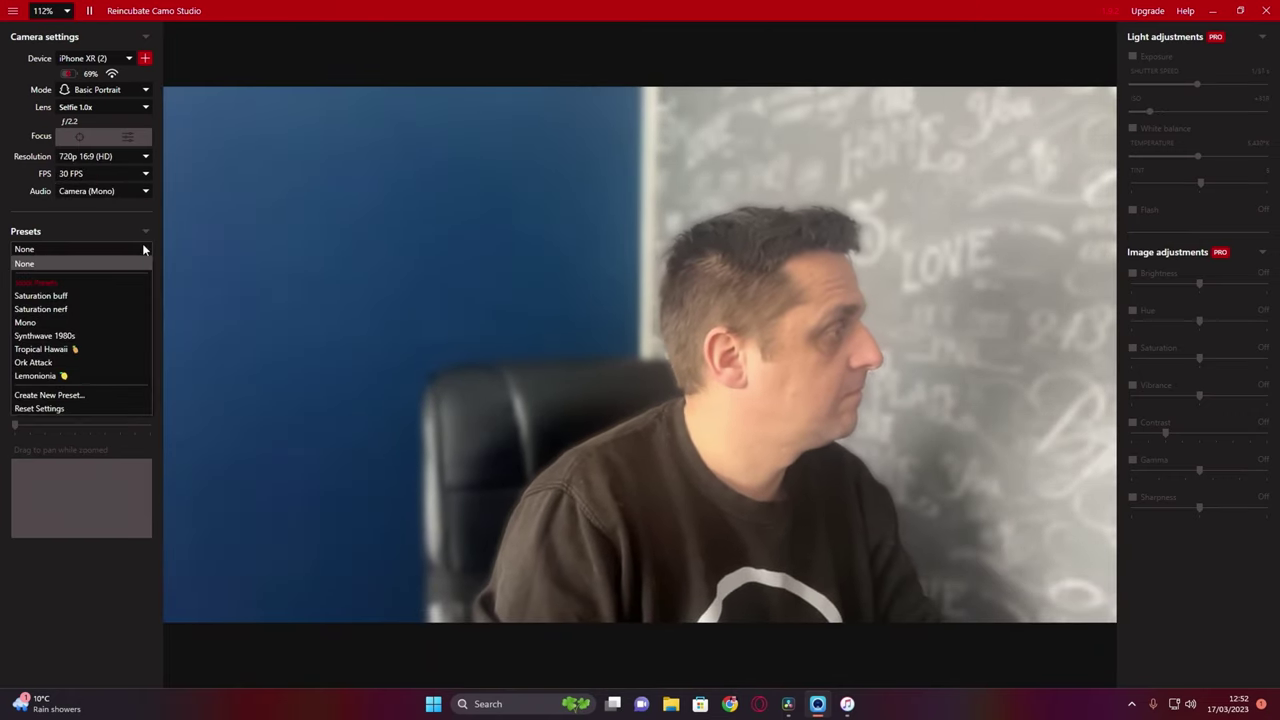
click(65, 297)
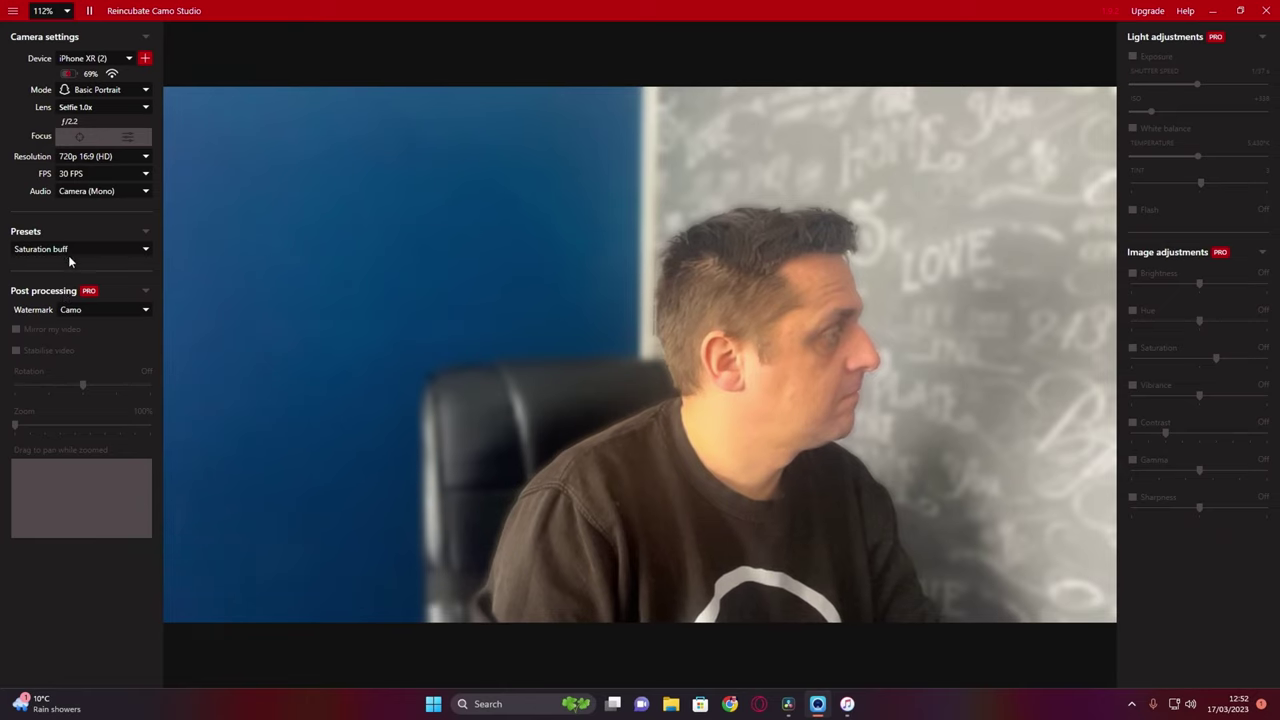
click(69, 252)
click(59, 311)
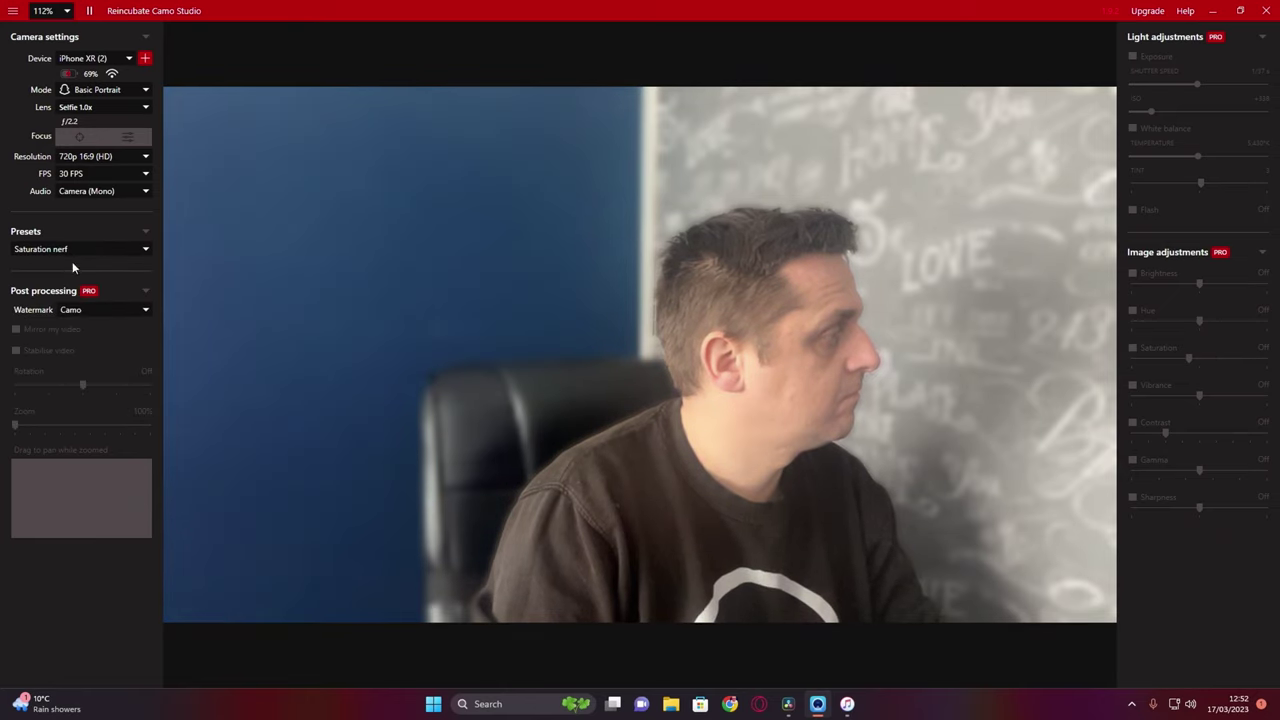
click(69, 250)
click(28, 322)
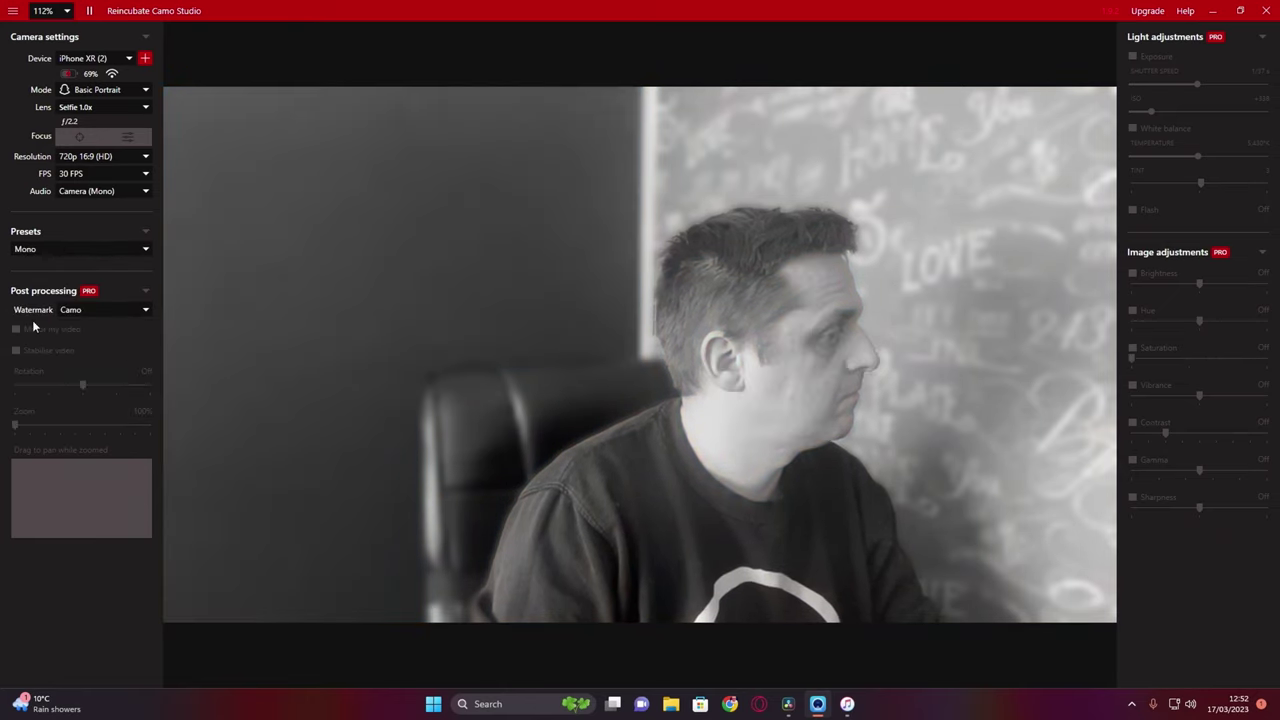
click(60, 253)
click(38, 336)
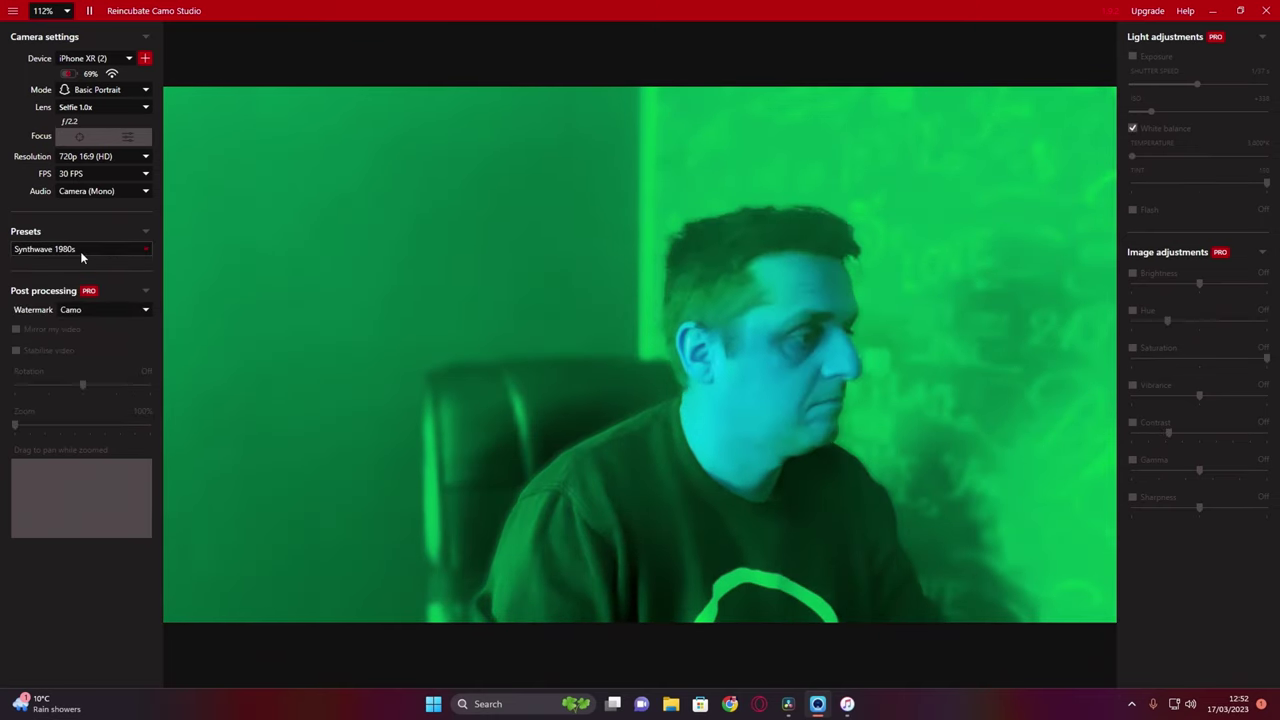
click(80, 251)
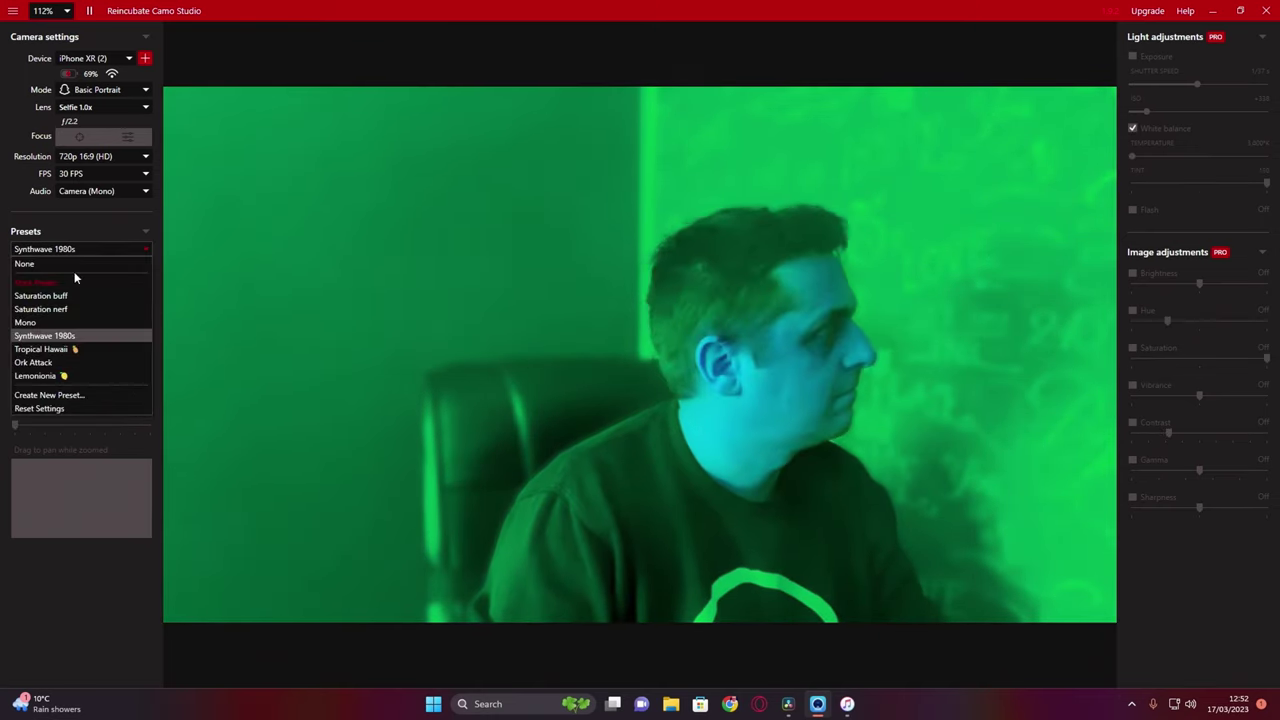
click(47, 353)
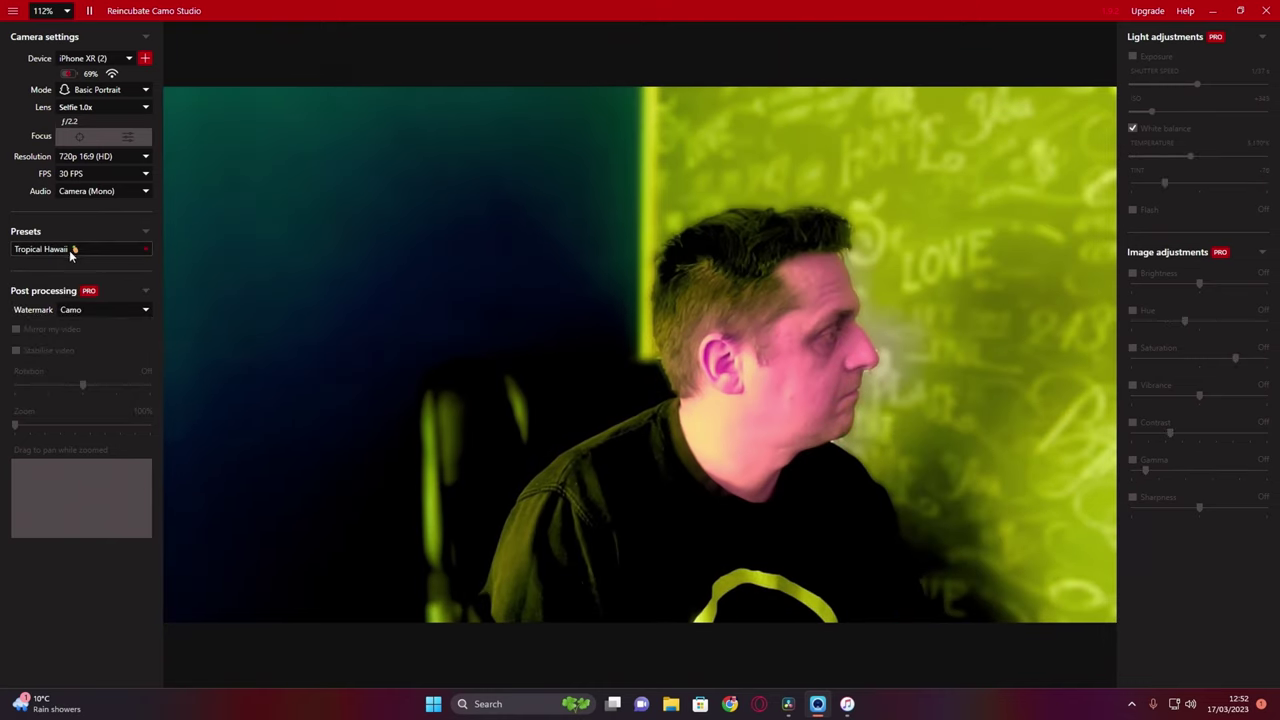
click(72, 251)
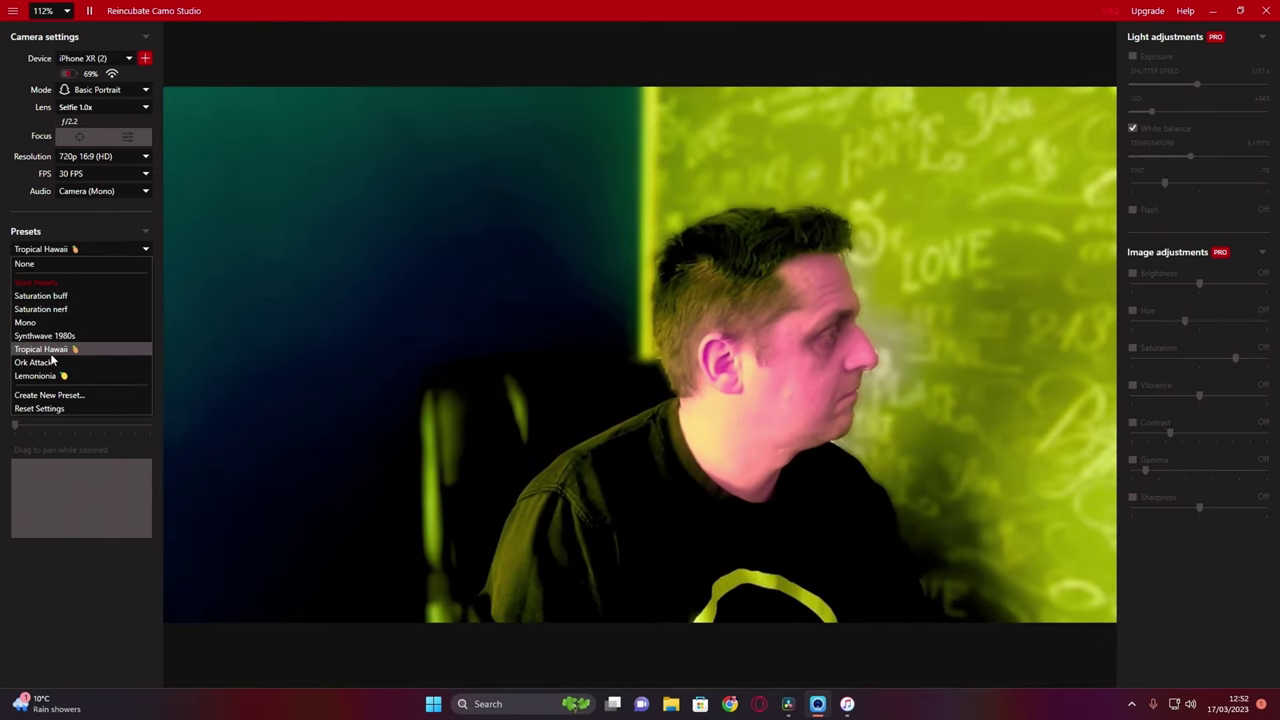
click(40, 362)
click(80, 249)
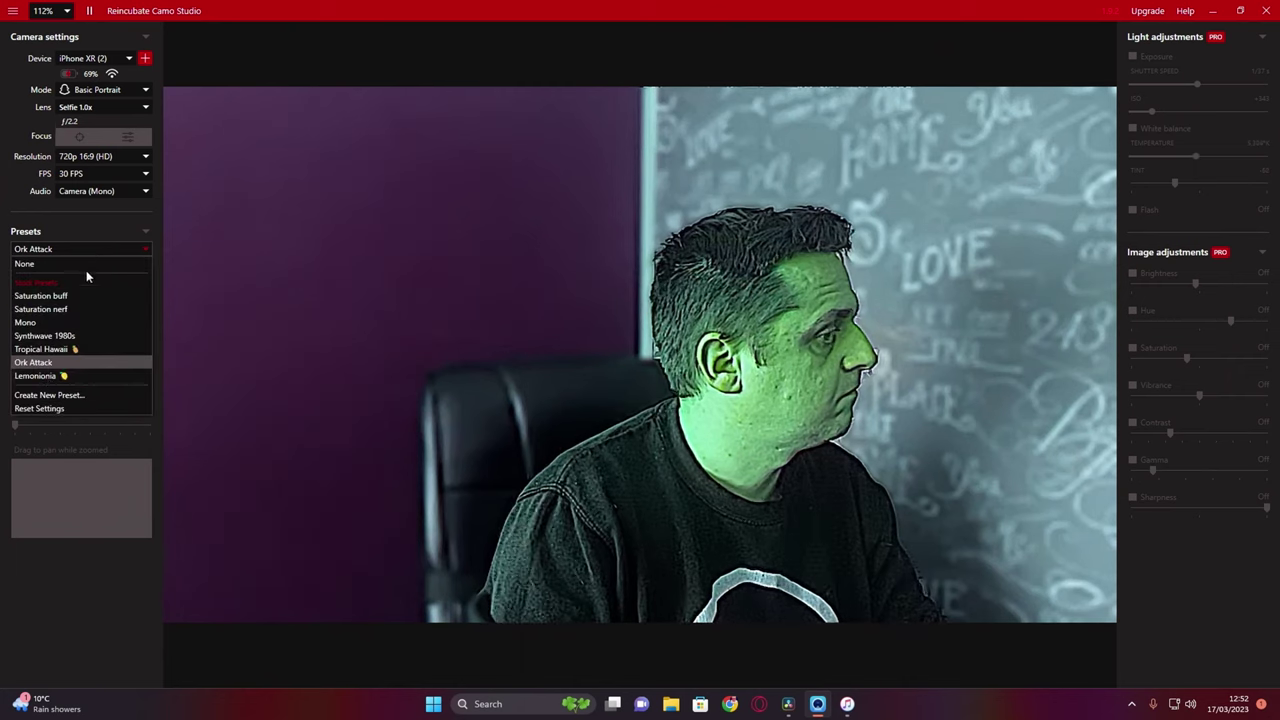
click(40, 377)
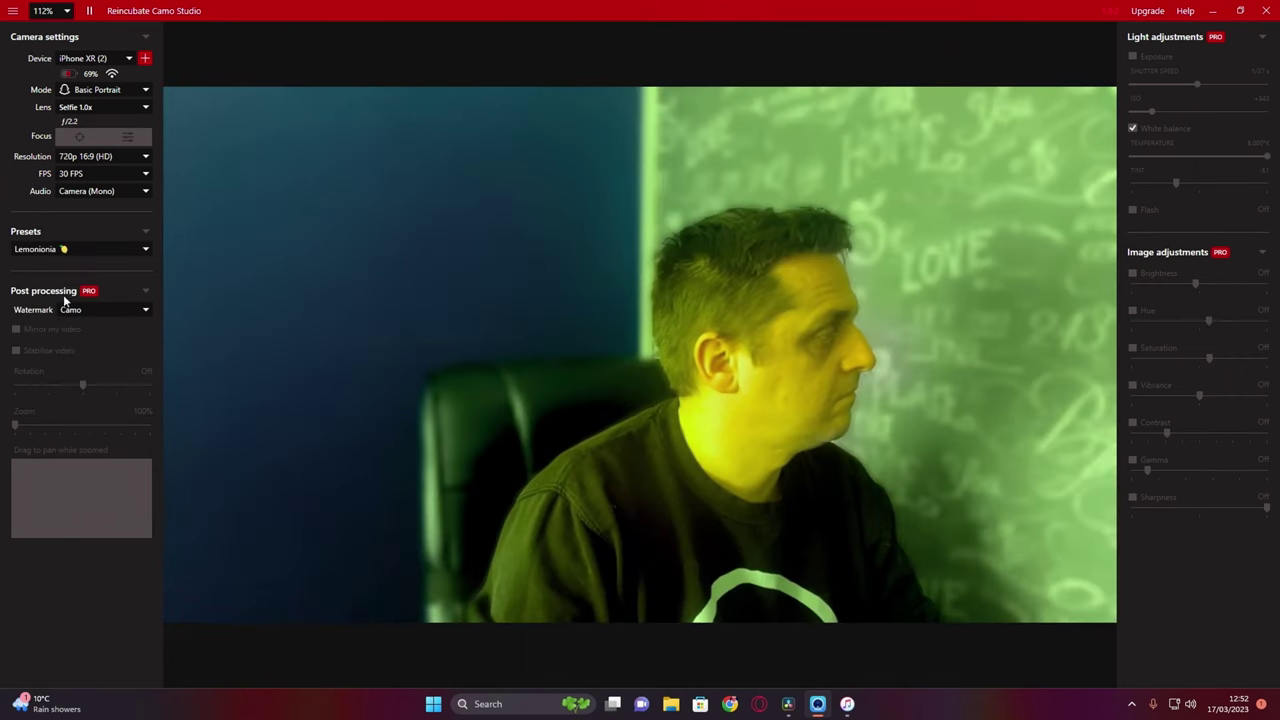
click(70, 249)
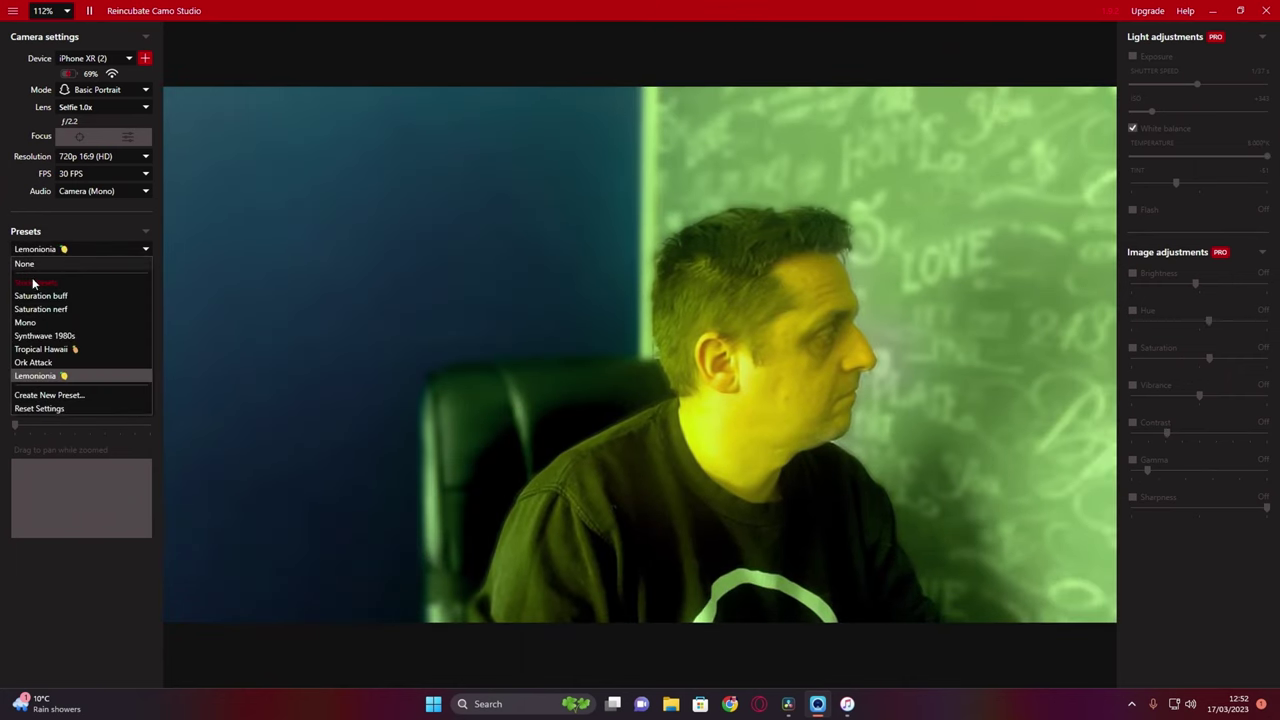
click(40, 264)
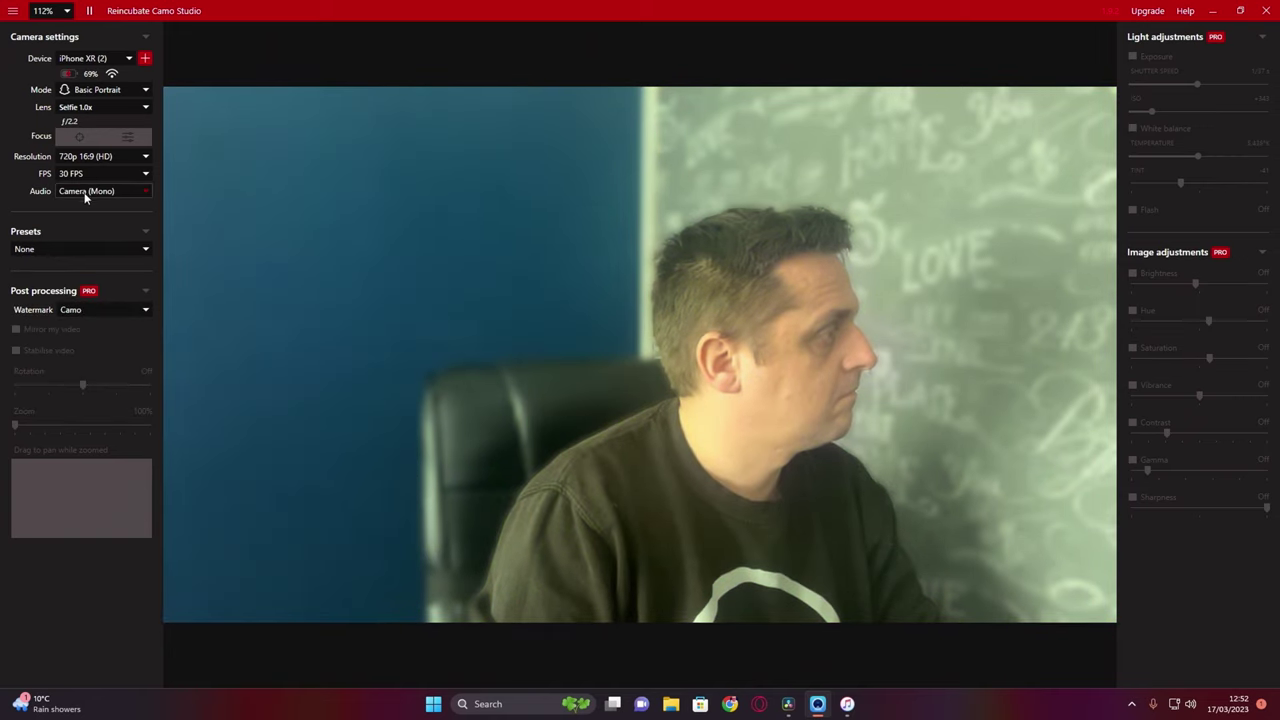
Step: Try the Emoji Face, Emoji Hands and Face Follow camera modes
click(101, 92)
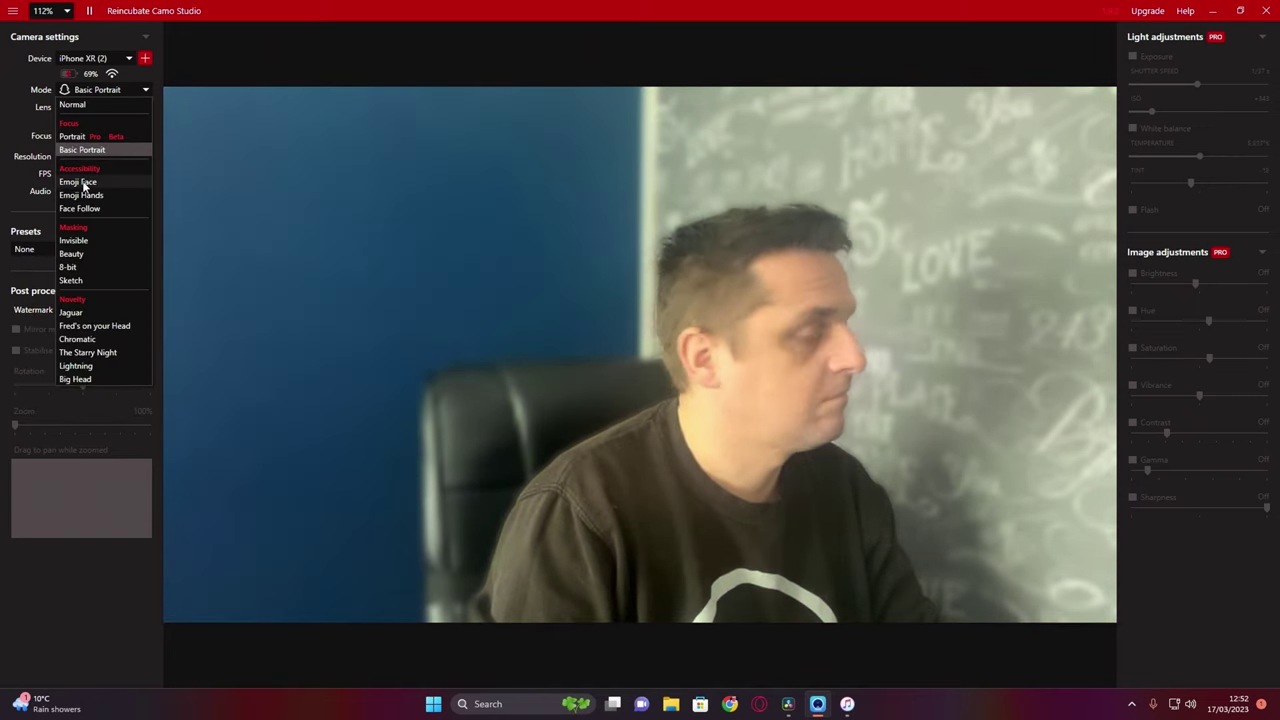
click(80, 183)
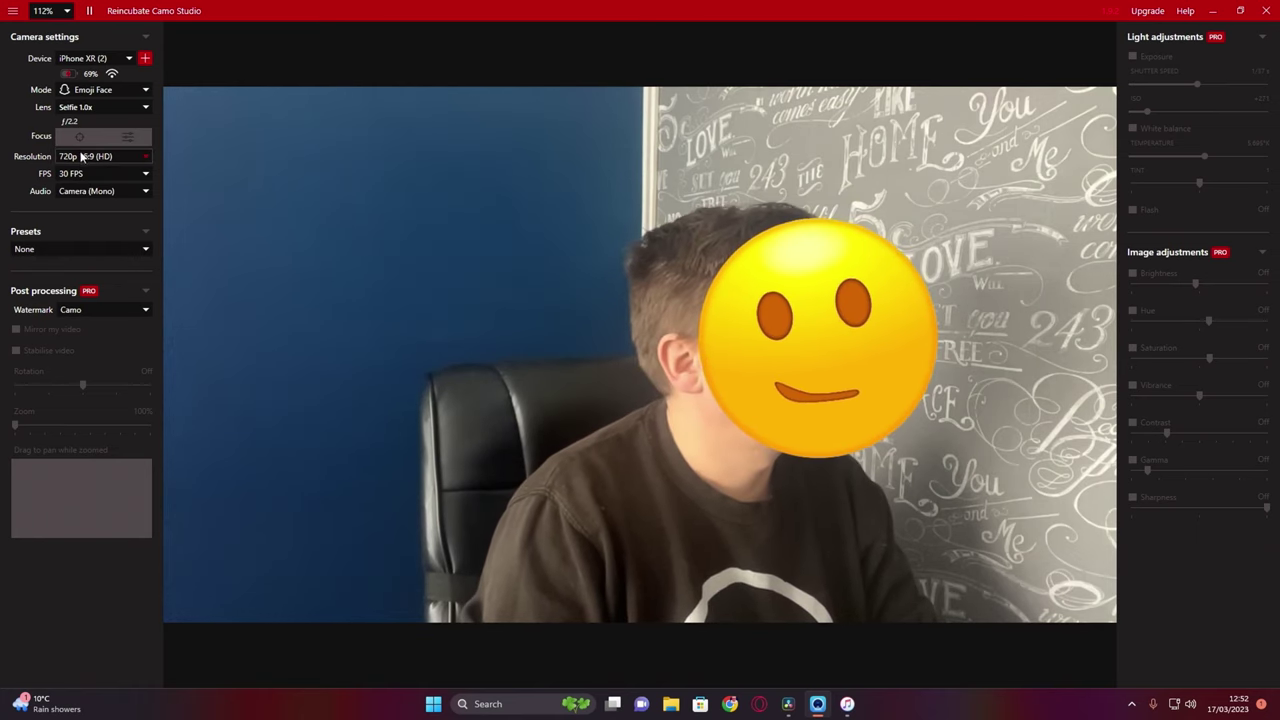
click(105, 90)
click(92, 195)
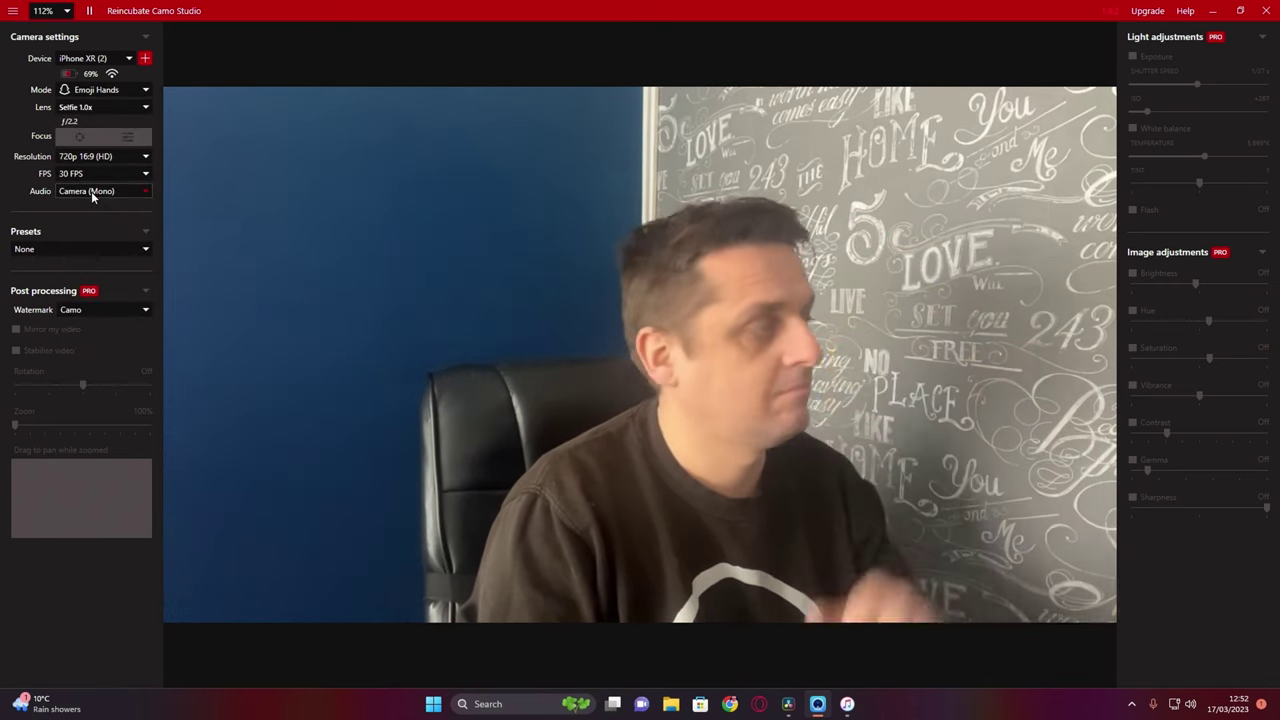
click(102, 91)
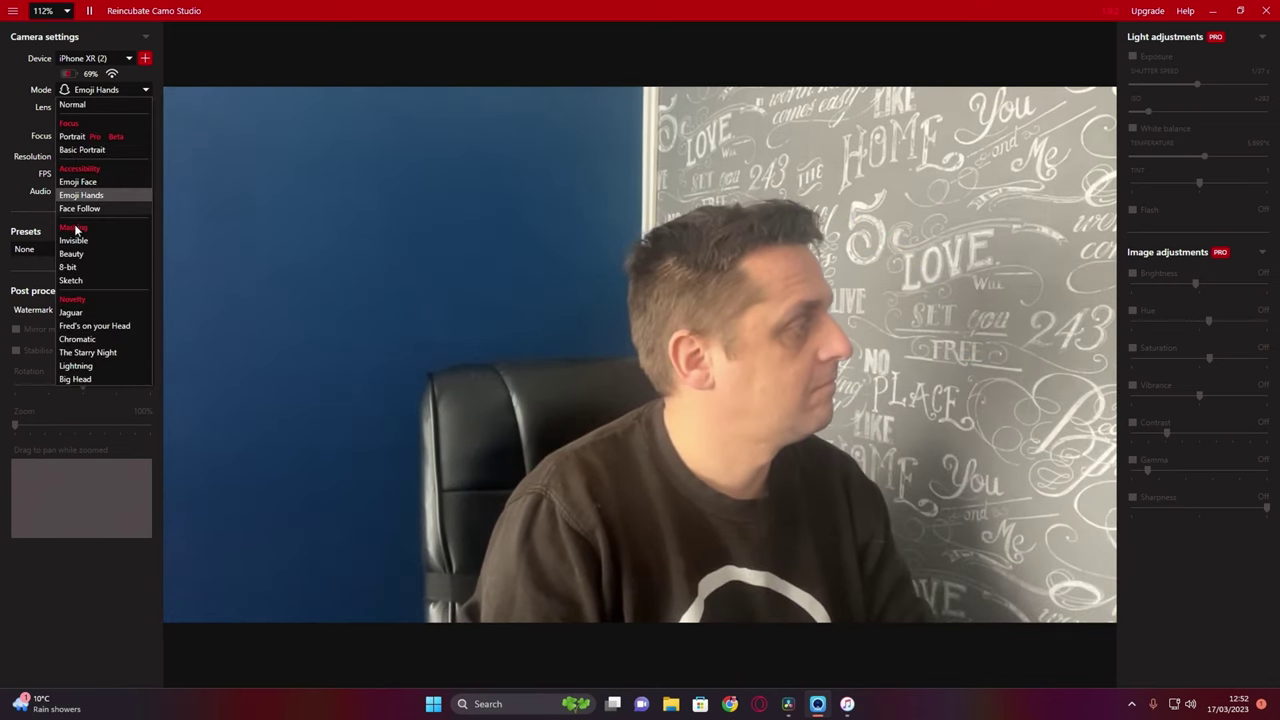
click(79, 208)
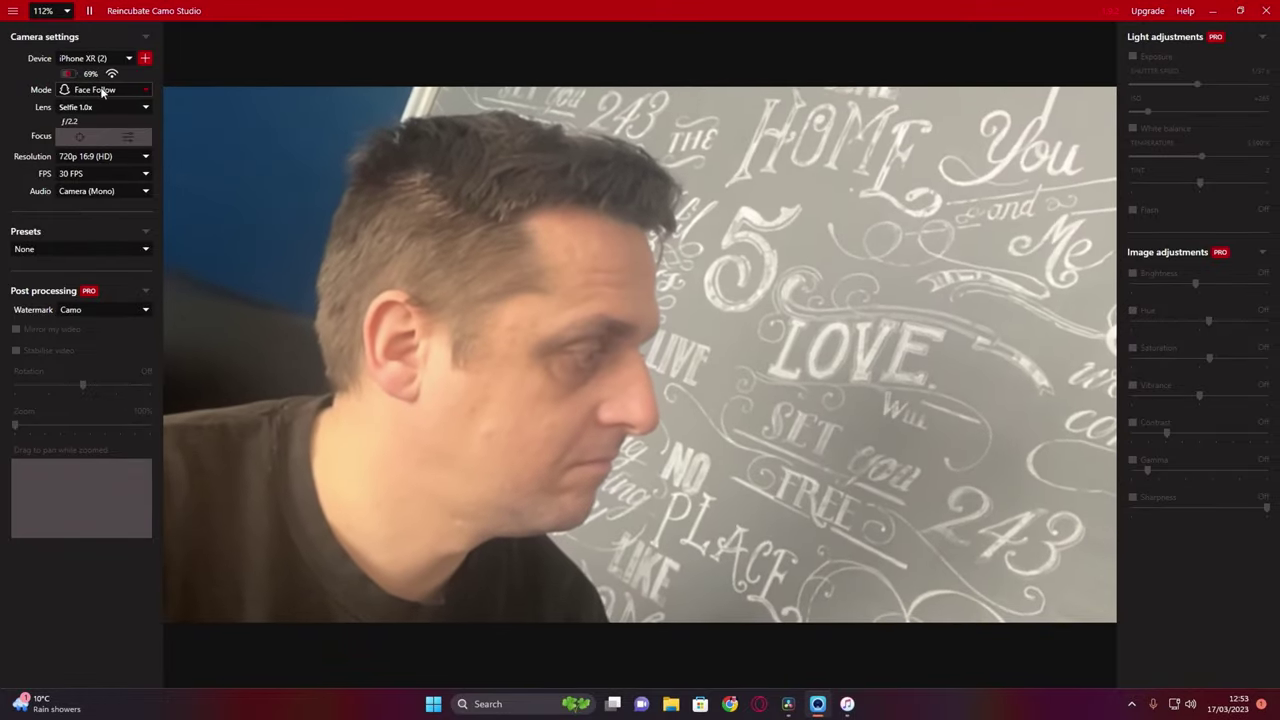
Step: Try the Invisible mode, then settle on the Beauty mode
click(102, 90)
click(81, 240)
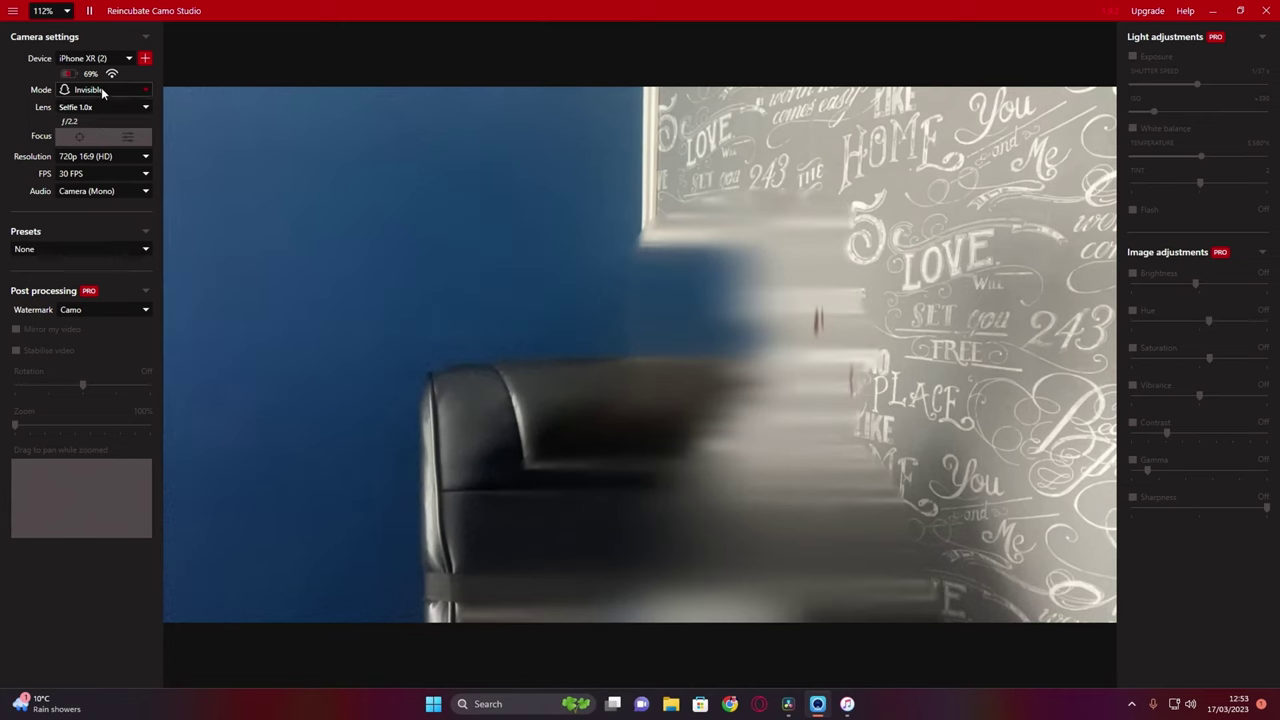
click(104, 92)
click(72, 254)
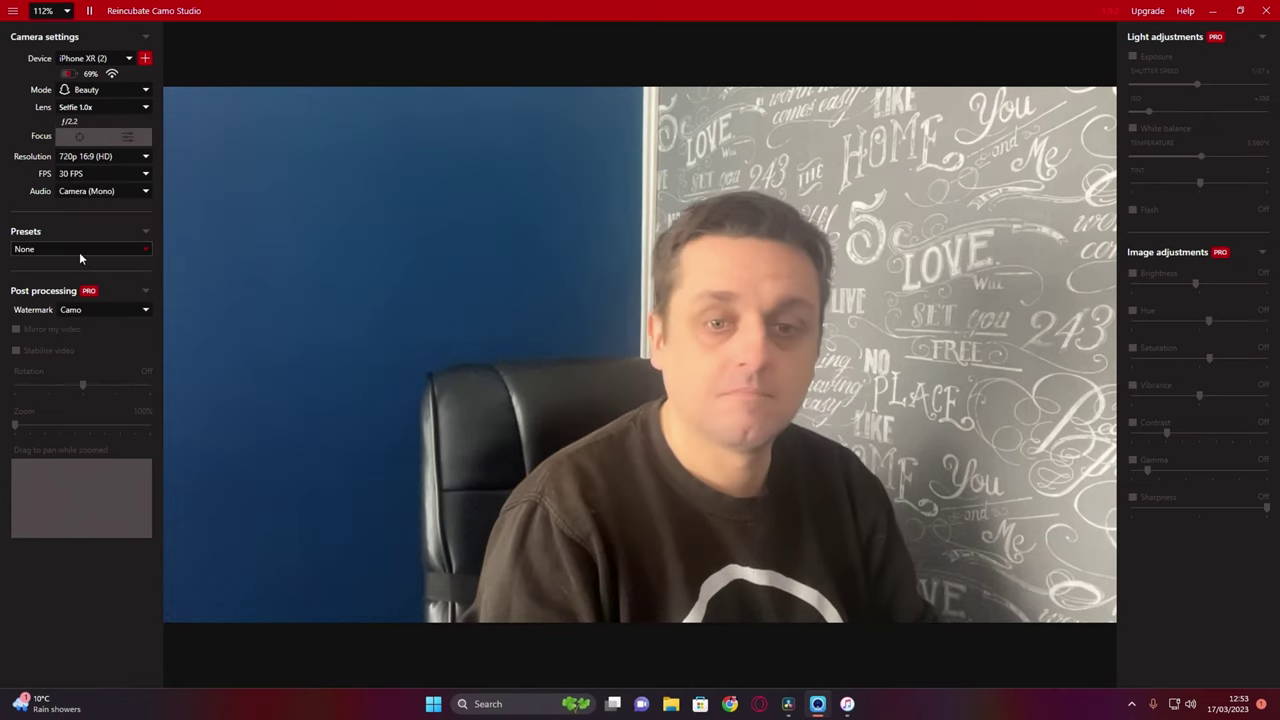
Step: Try the 8-bit knitted, Sketch, Jaguar and Fred's on your Head effect modes
click(94, 92)
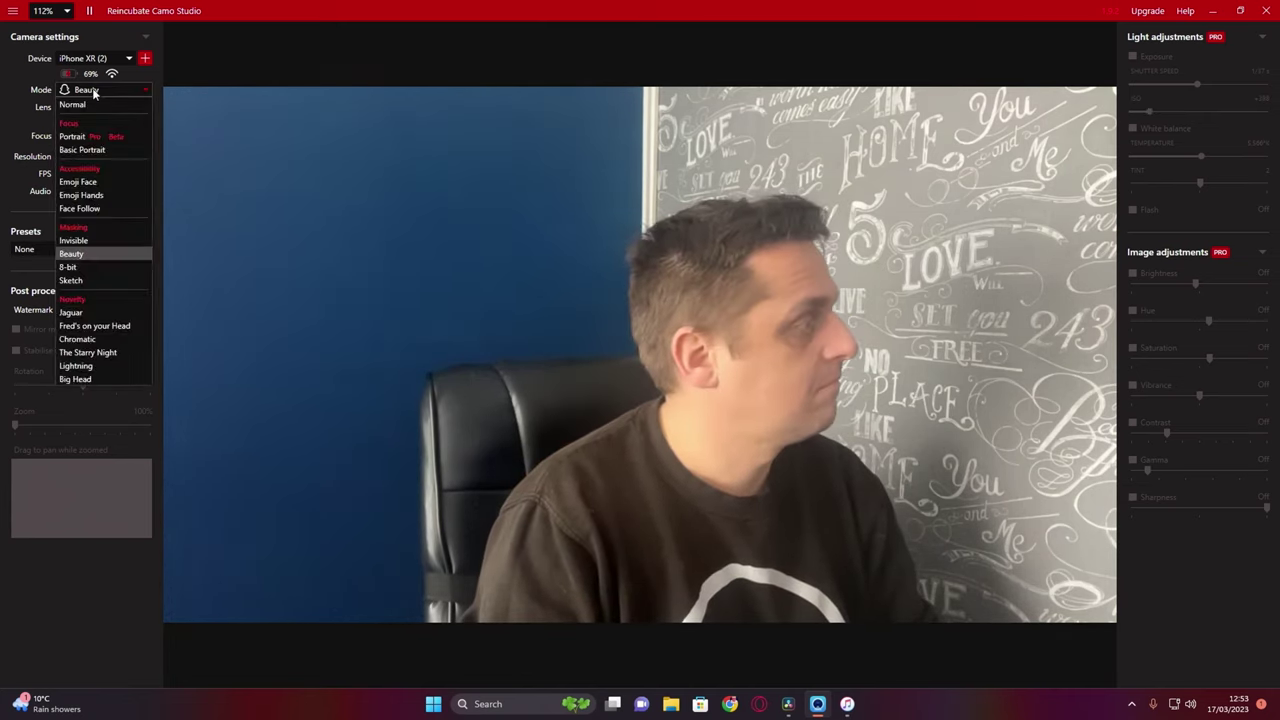
click(68, 268)
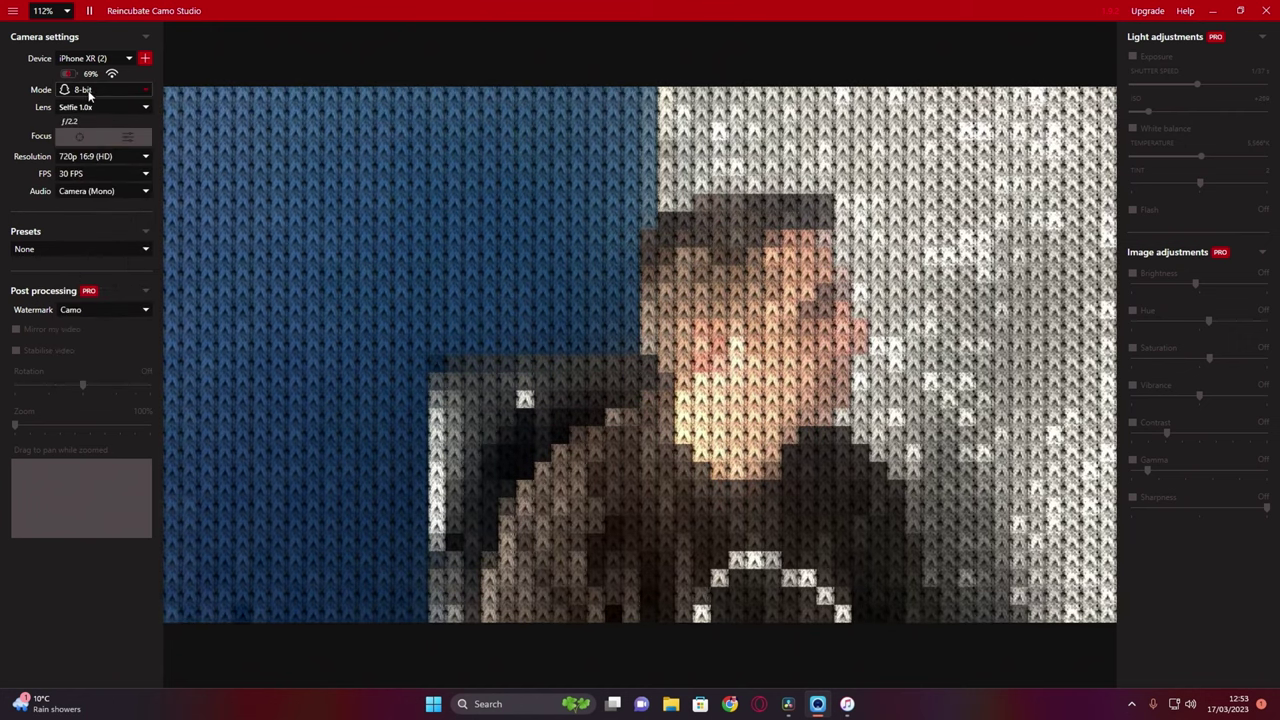
click(89, 92)
click(70, 281)
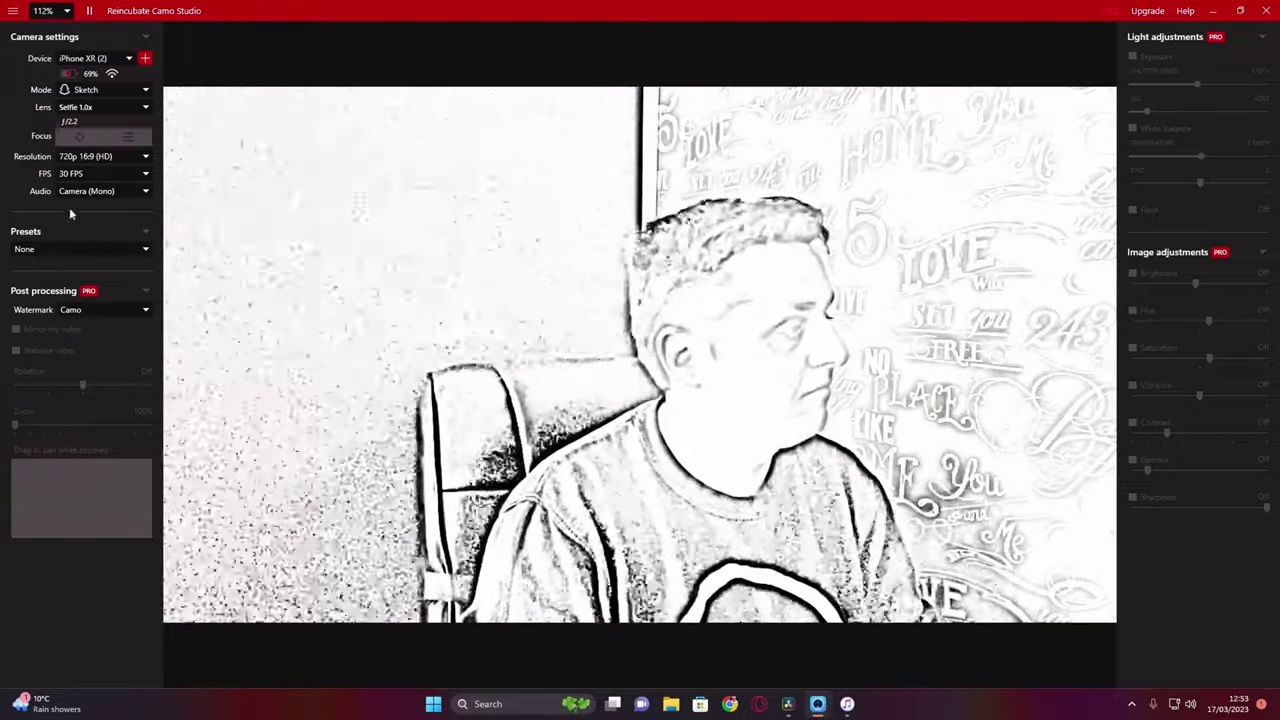
click(97, 91)
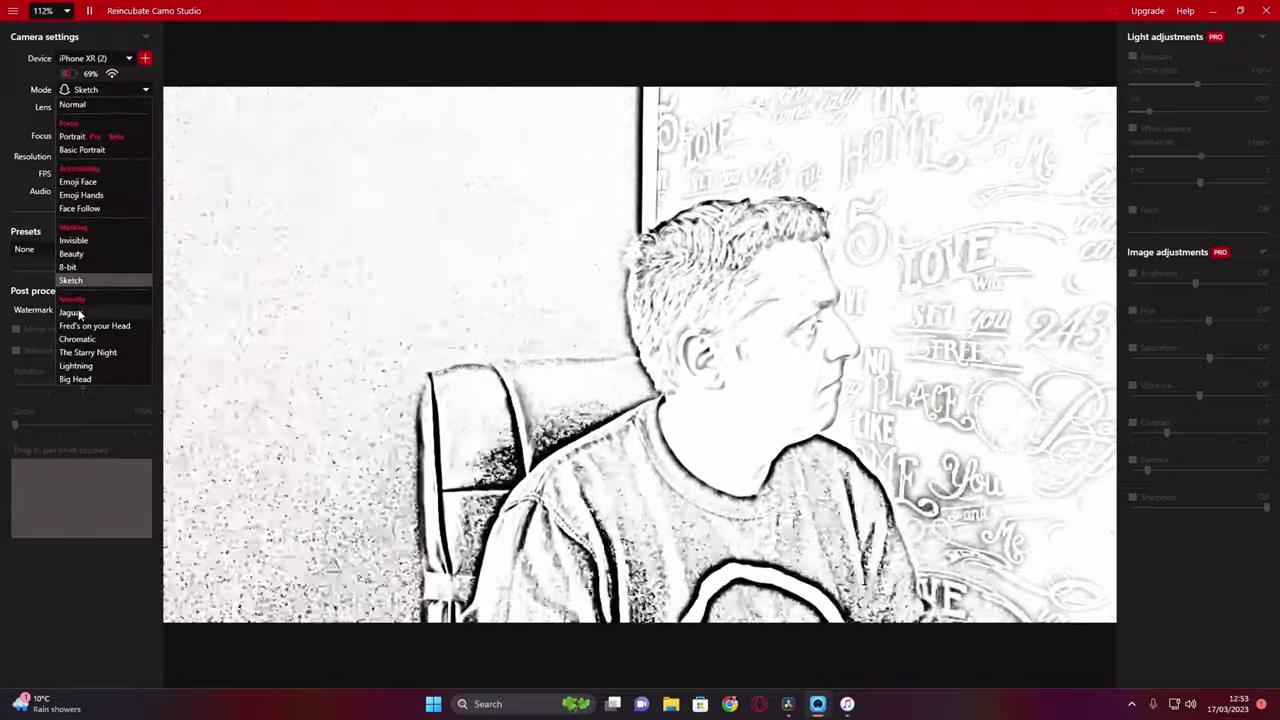
click(78, 297)
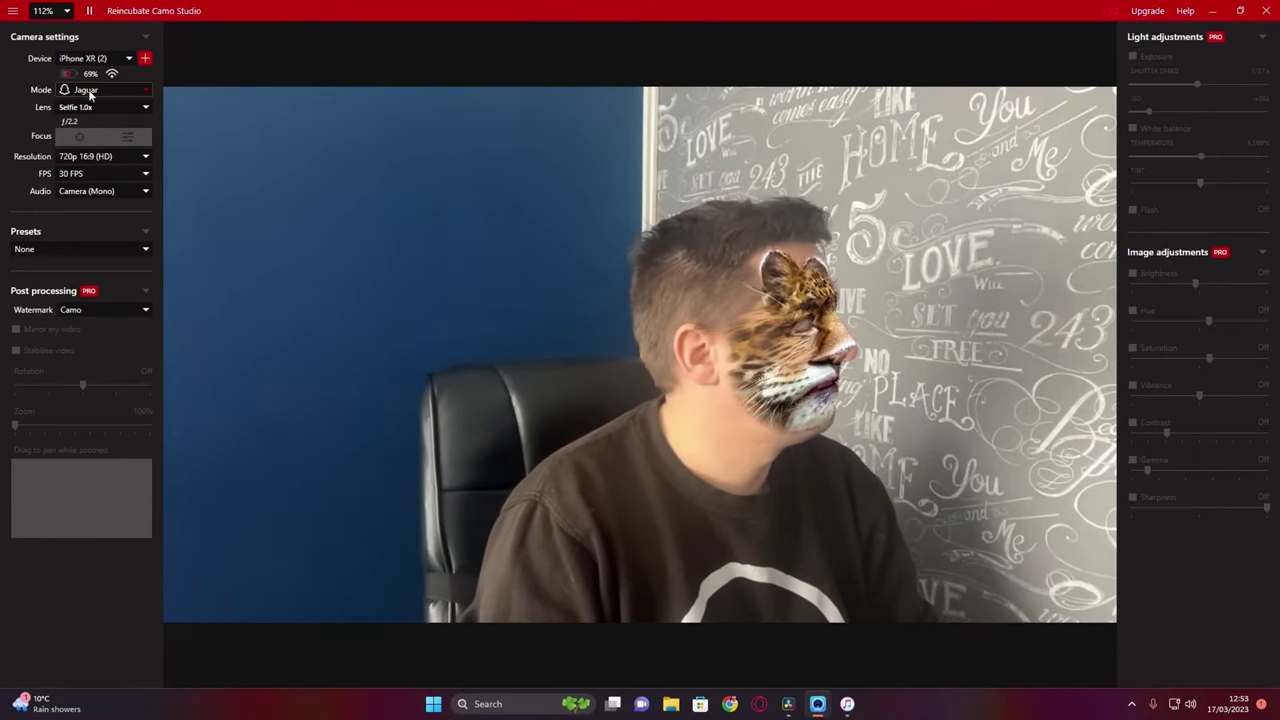
click(88, 89)
click(89, 326)
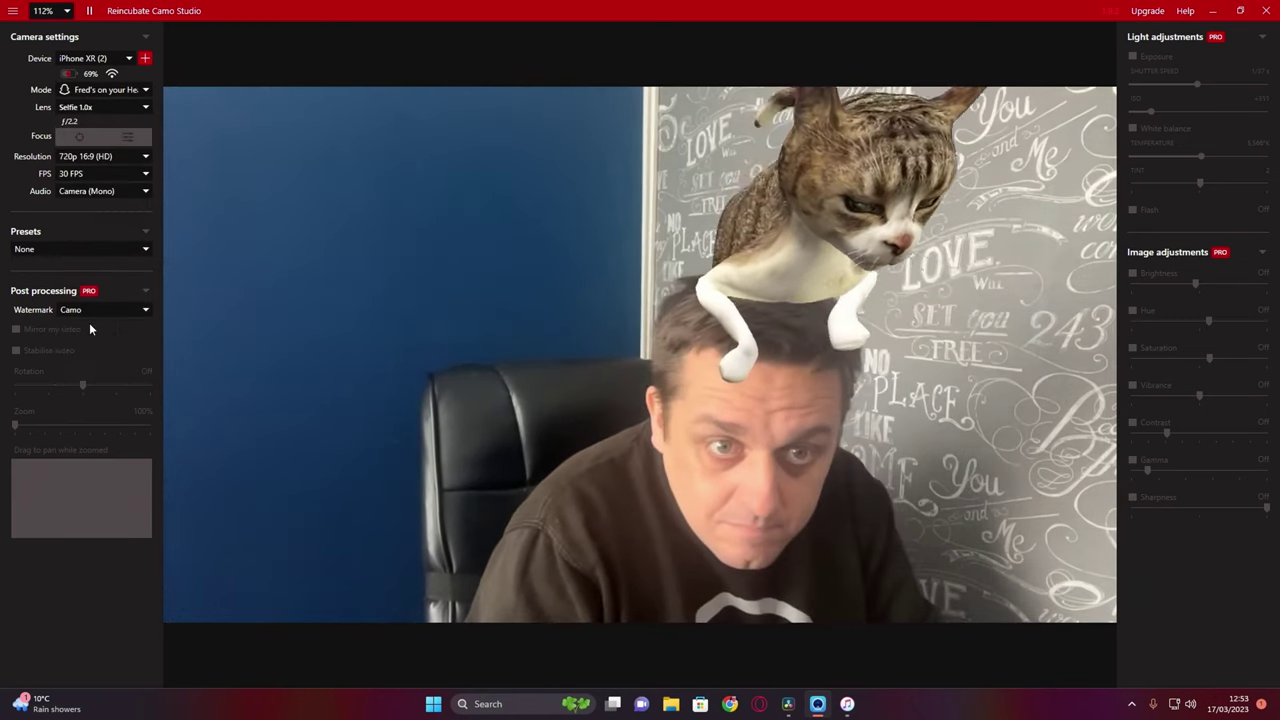
Step: Try The Starry Night, Lightning and Big Head effects, then return the mode to Normal
click(114, 90)
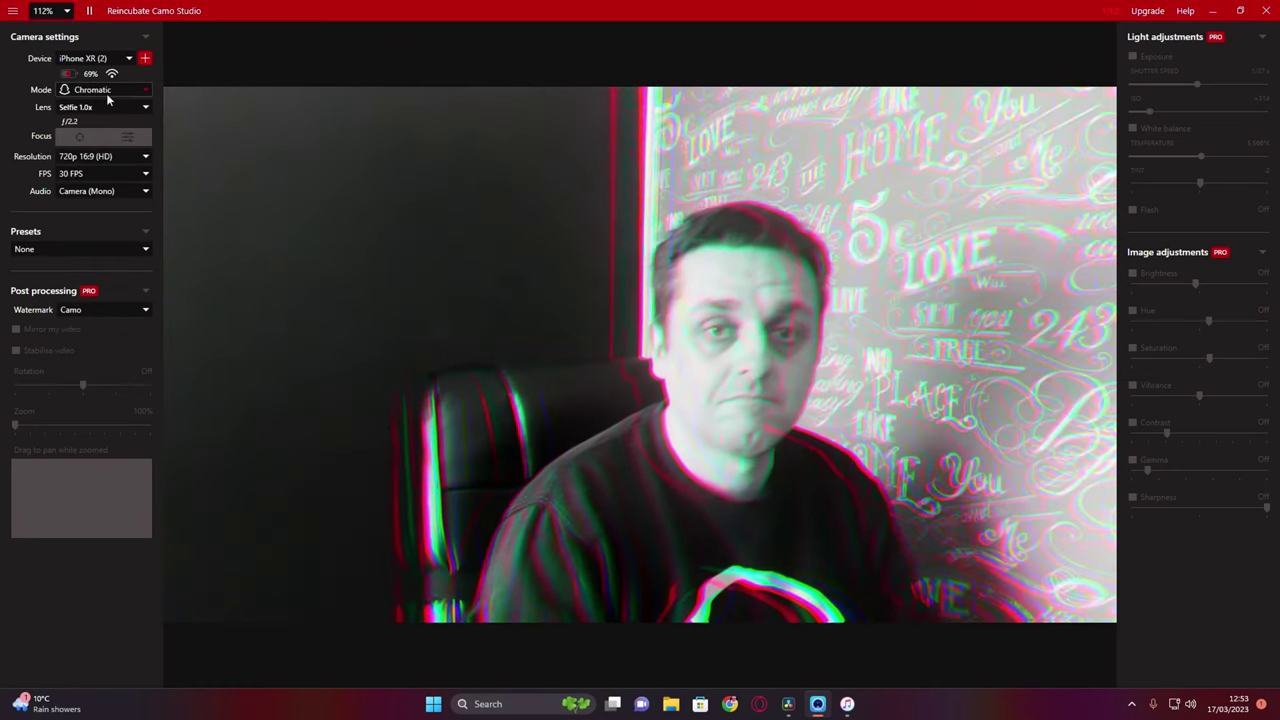
click(104, 92)
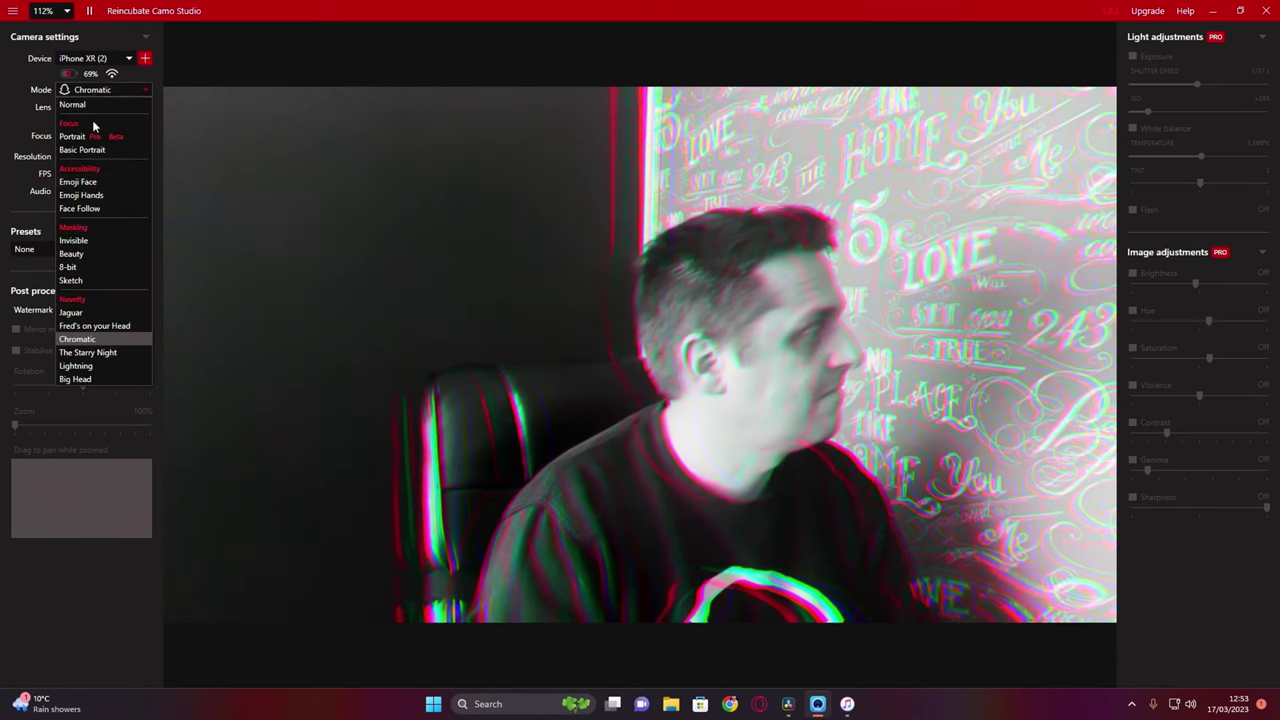
click(93, 352)
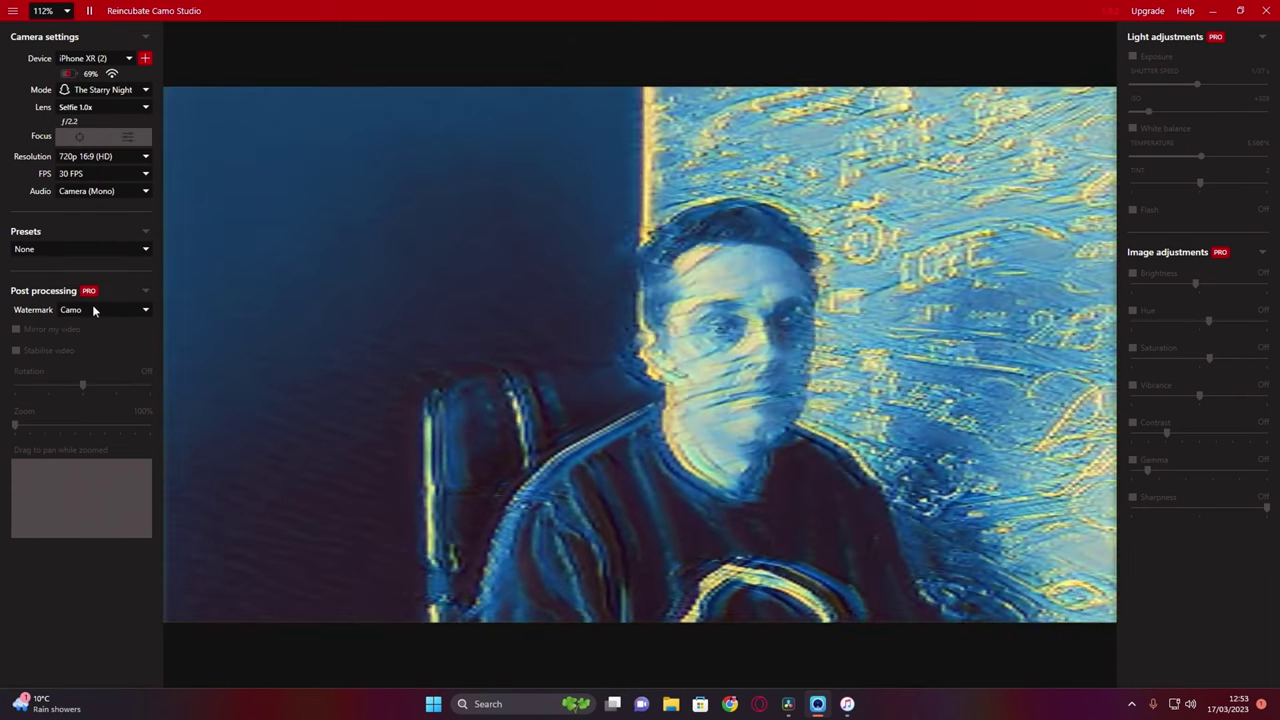
click(104, 92)
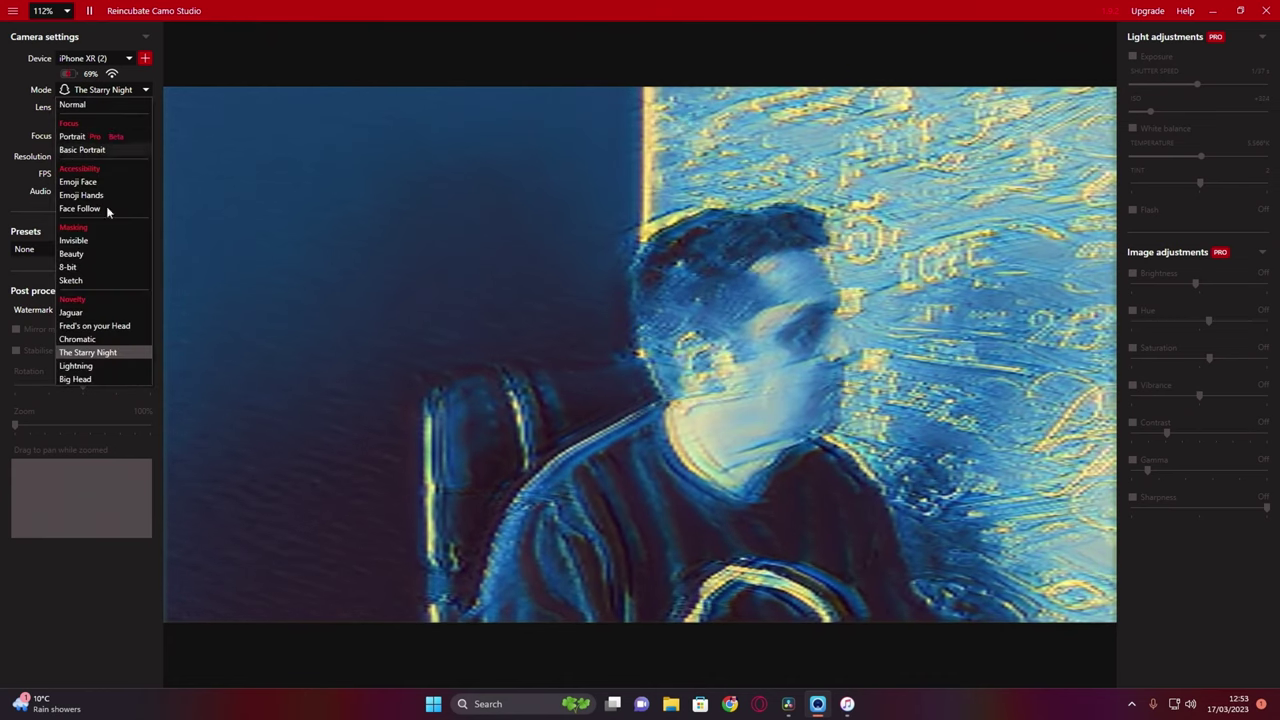
click(88, 368)
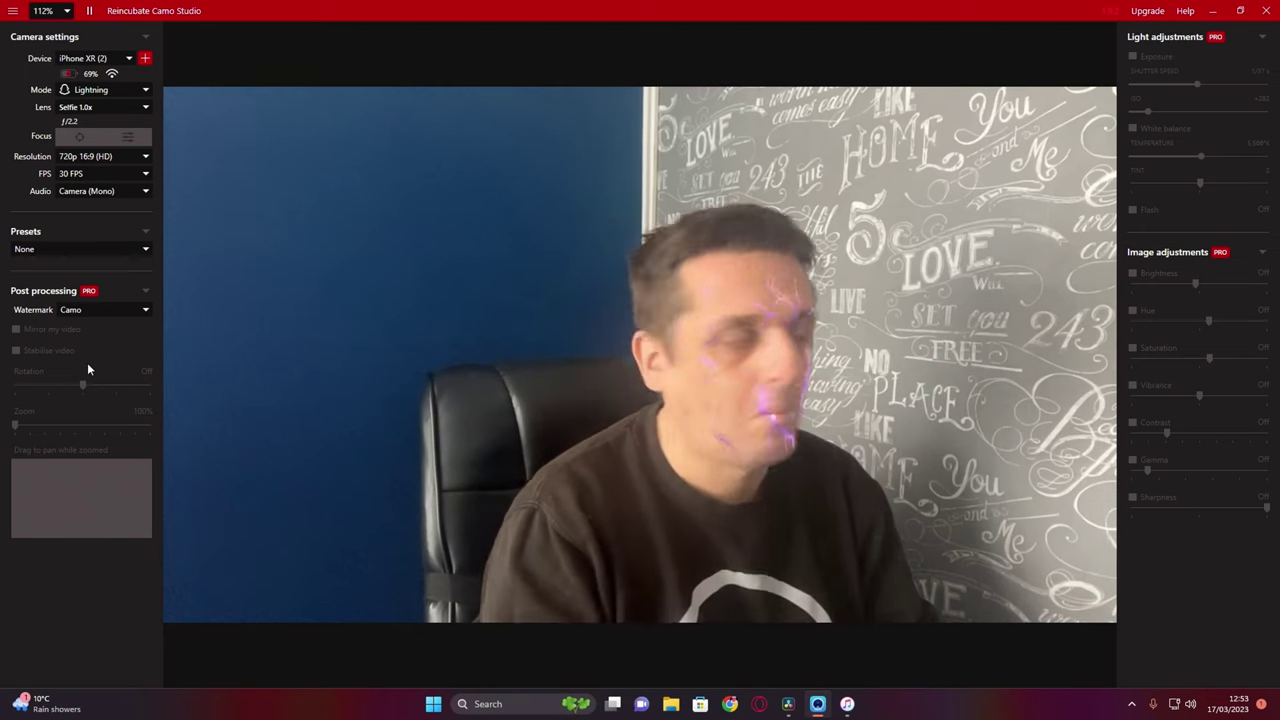
click(104, 90)
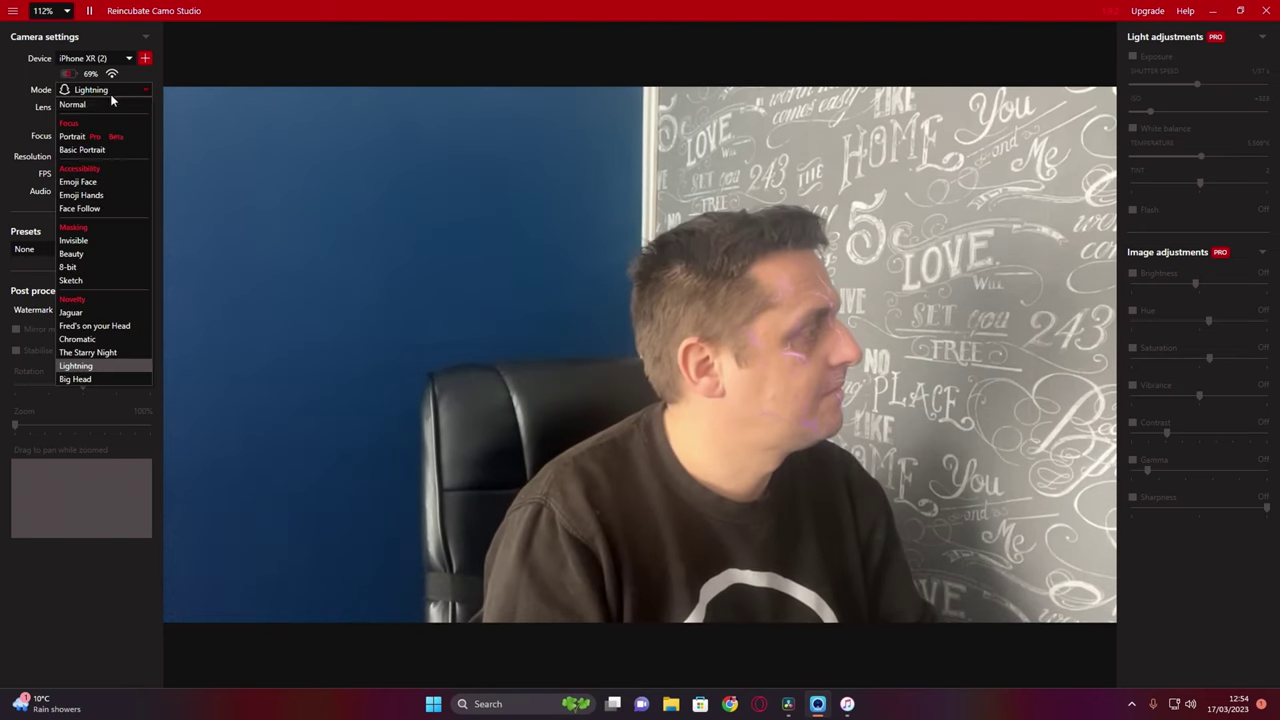
click(68, 379)
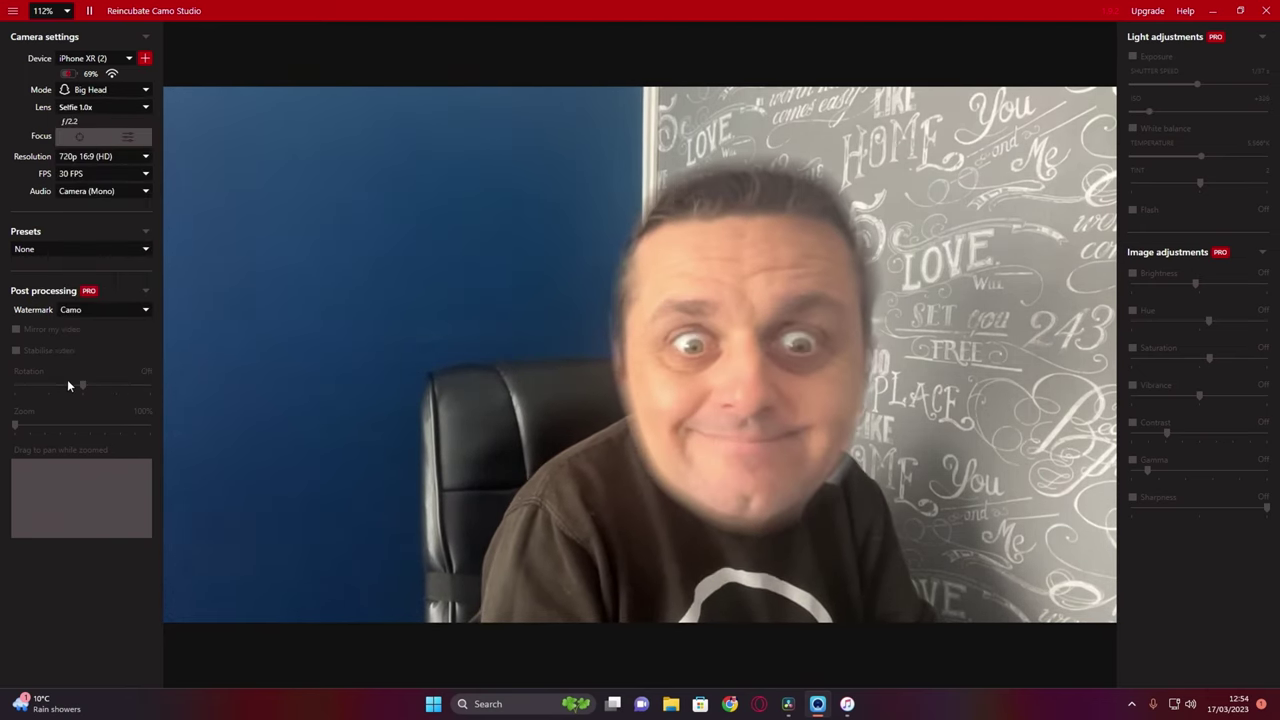
click(97, 90)
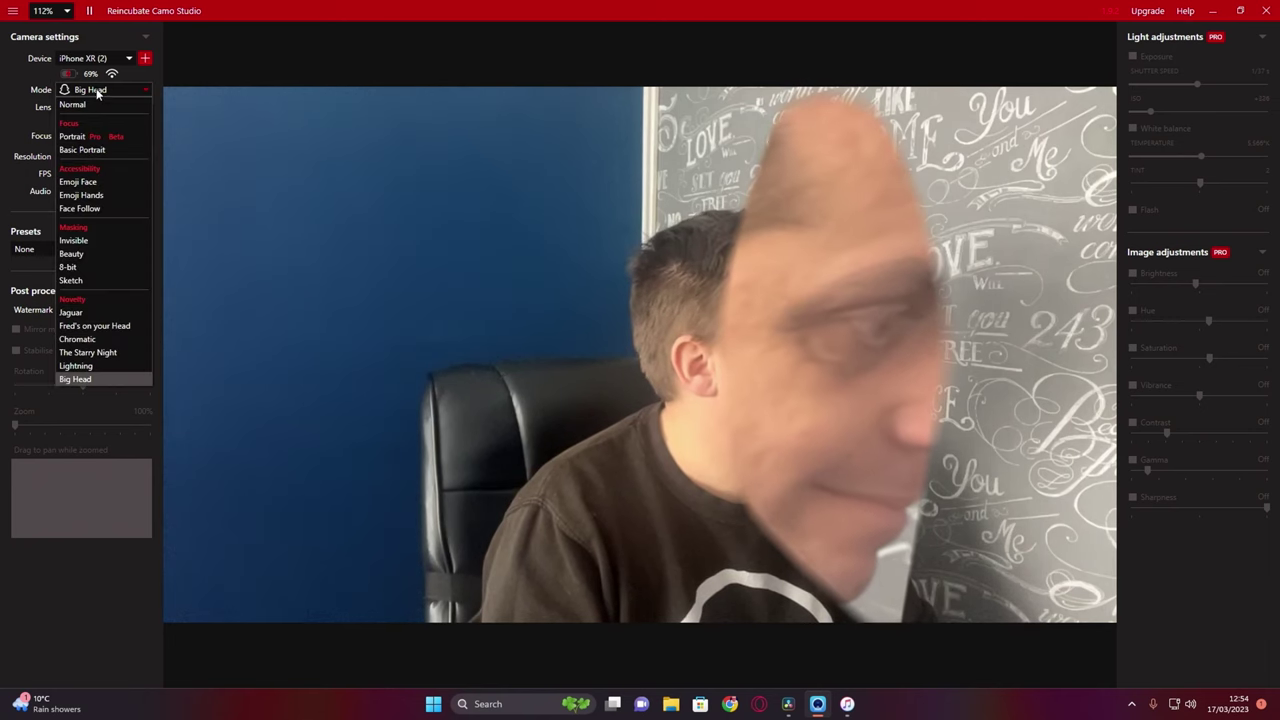
click(94, 104)
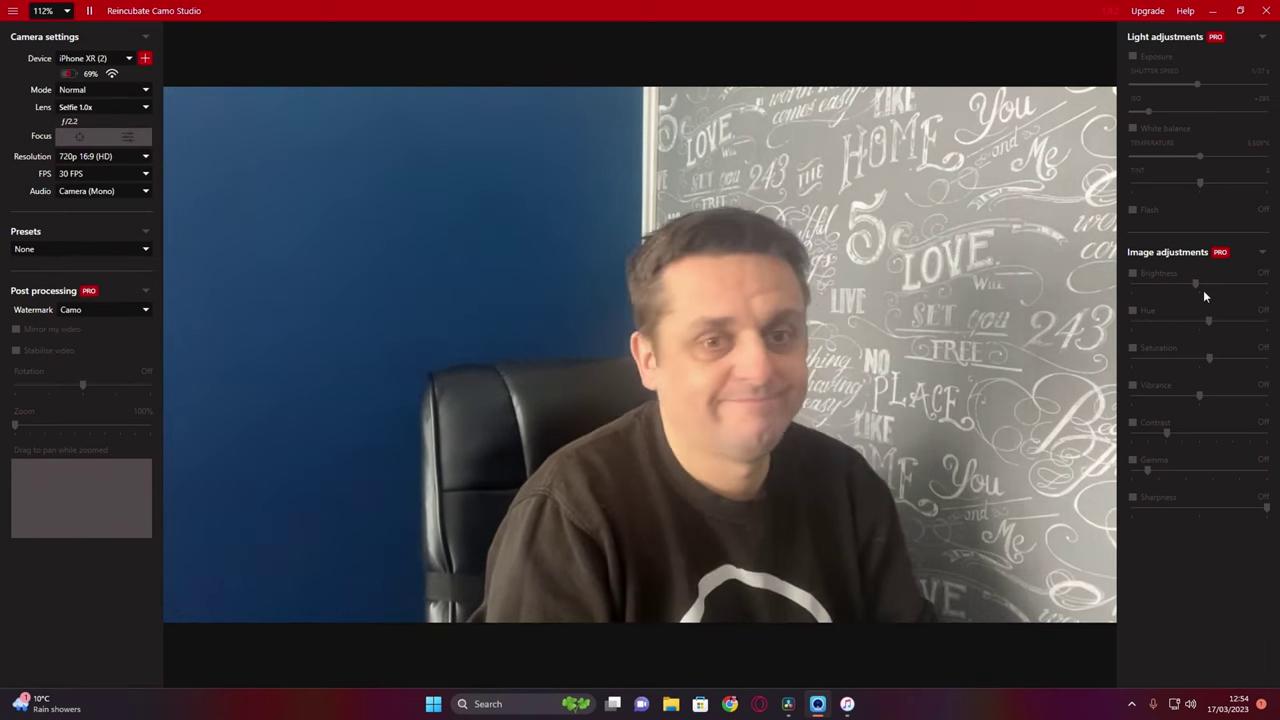
Step: Set the watermark to None, then try the Custom watermark option
click(68, 314)
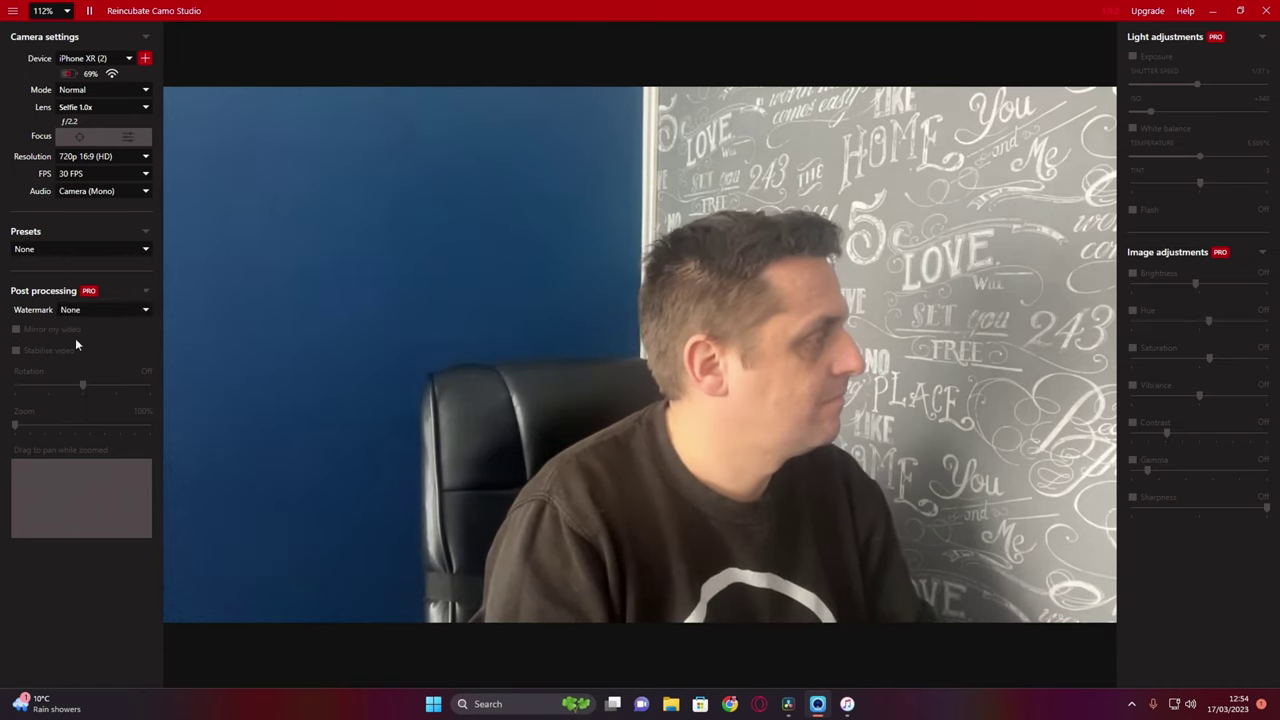
click(87, 312)
click(78, 352)
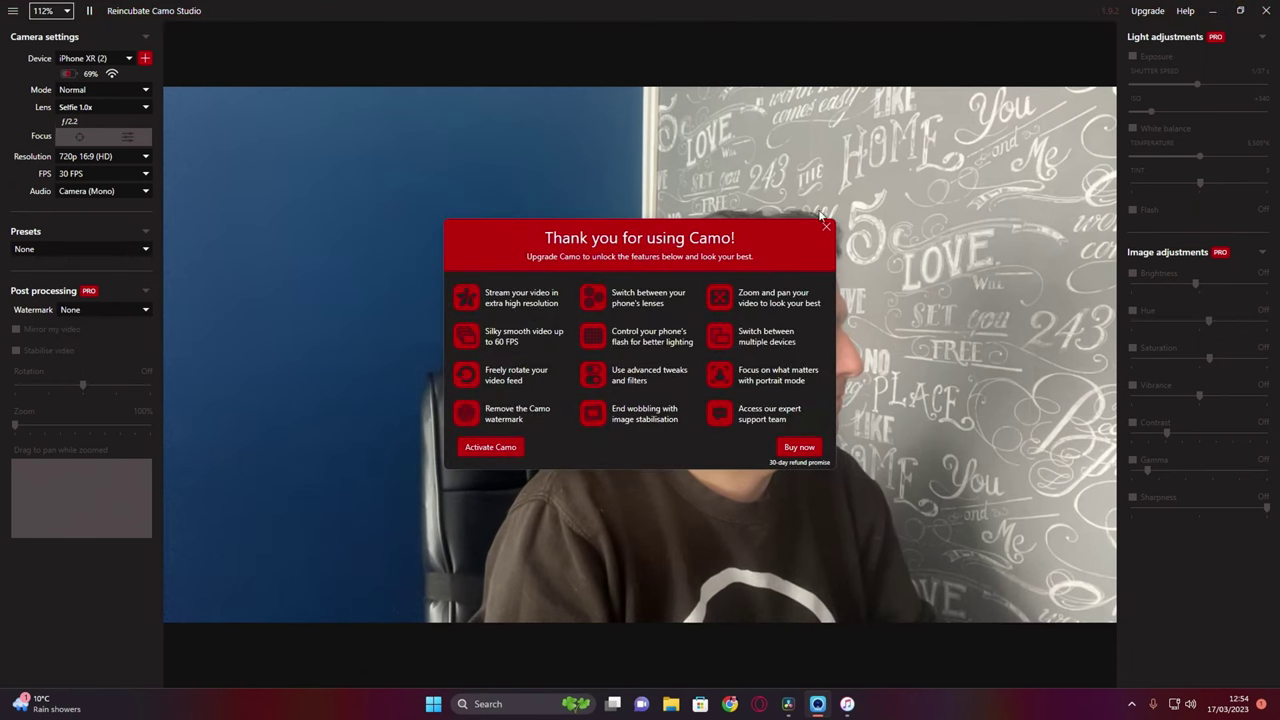
Step: Dismiss the upgrade offer and download the 2.0.1 update via Advanced > Check for updates
click(824, 228)
click(13, 10)
mouse_move(60, 197)
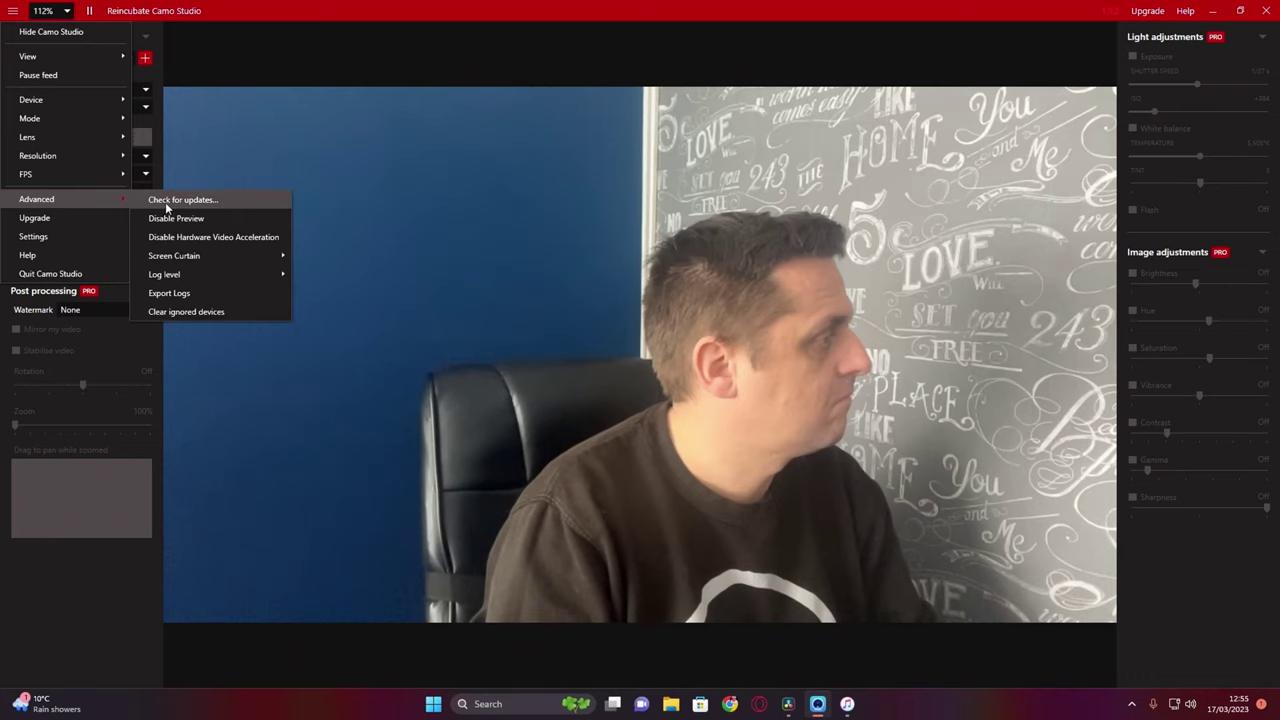
click(166, 200)
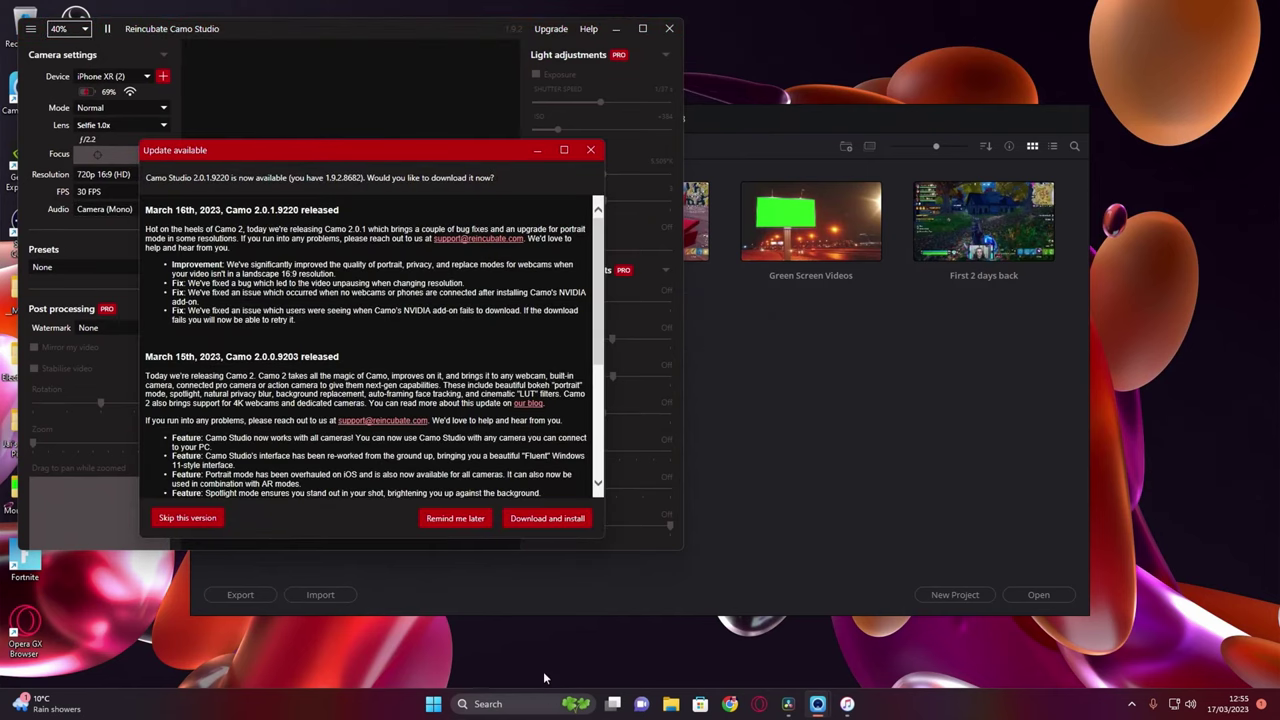
click(541, 528)
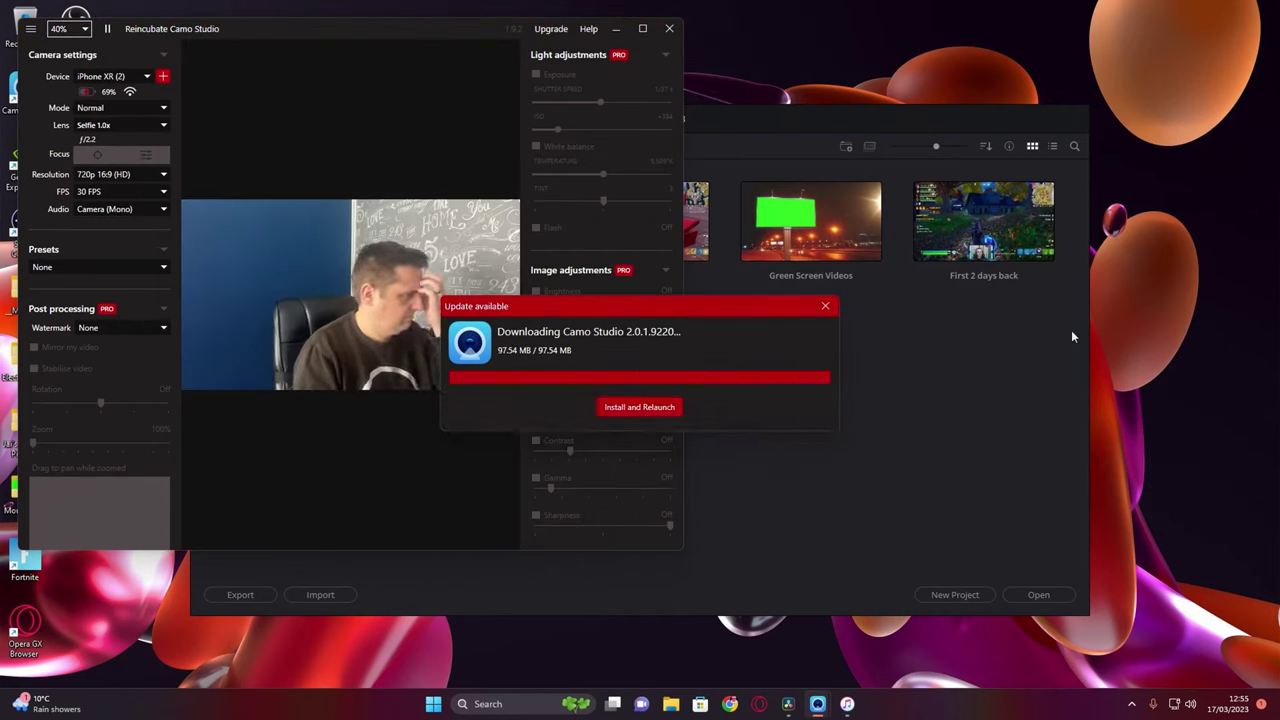
click(847, 123)
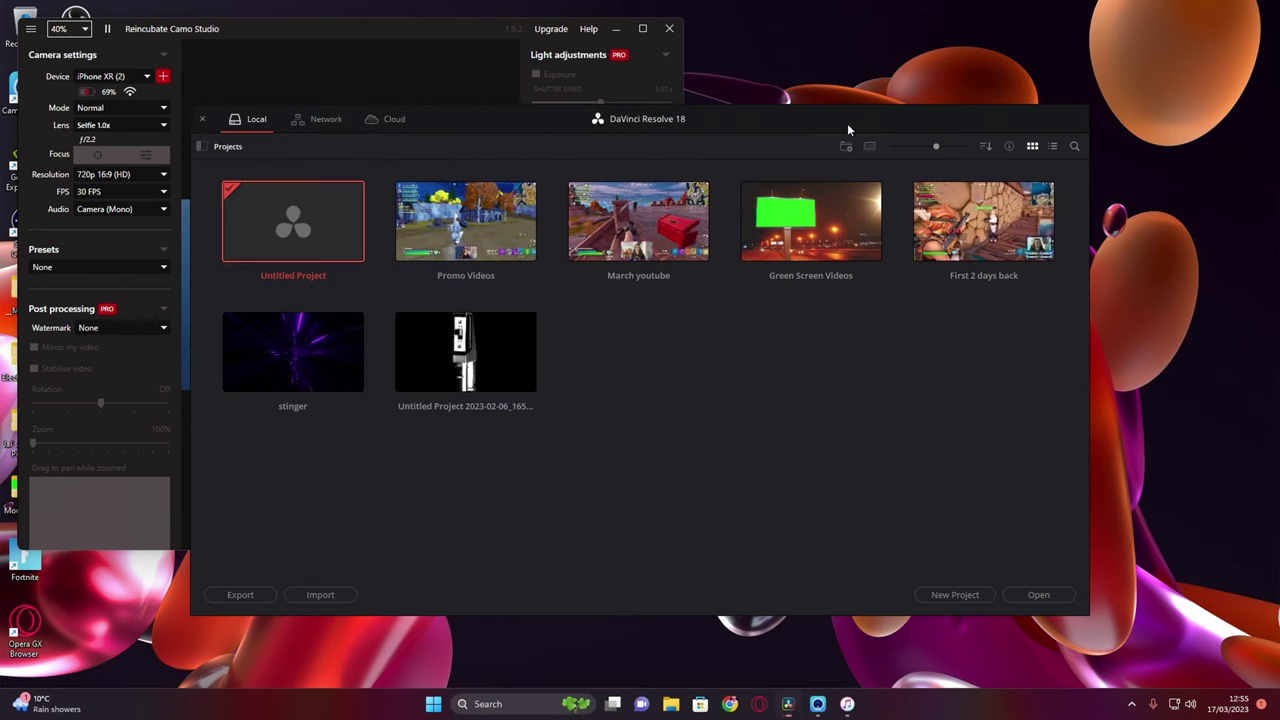
key(alt+Tab)
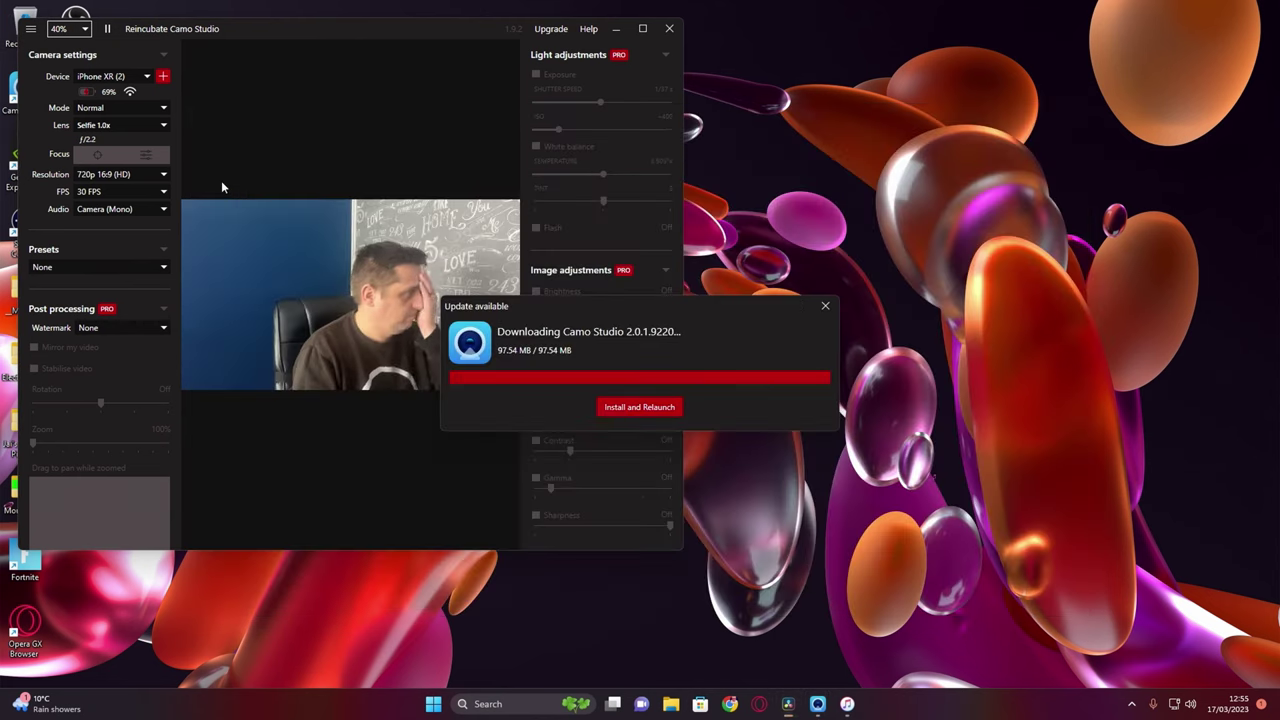
Step: Install and relaunch the update, then choose iPhone XR (2) as the camera device
click(615, 407)
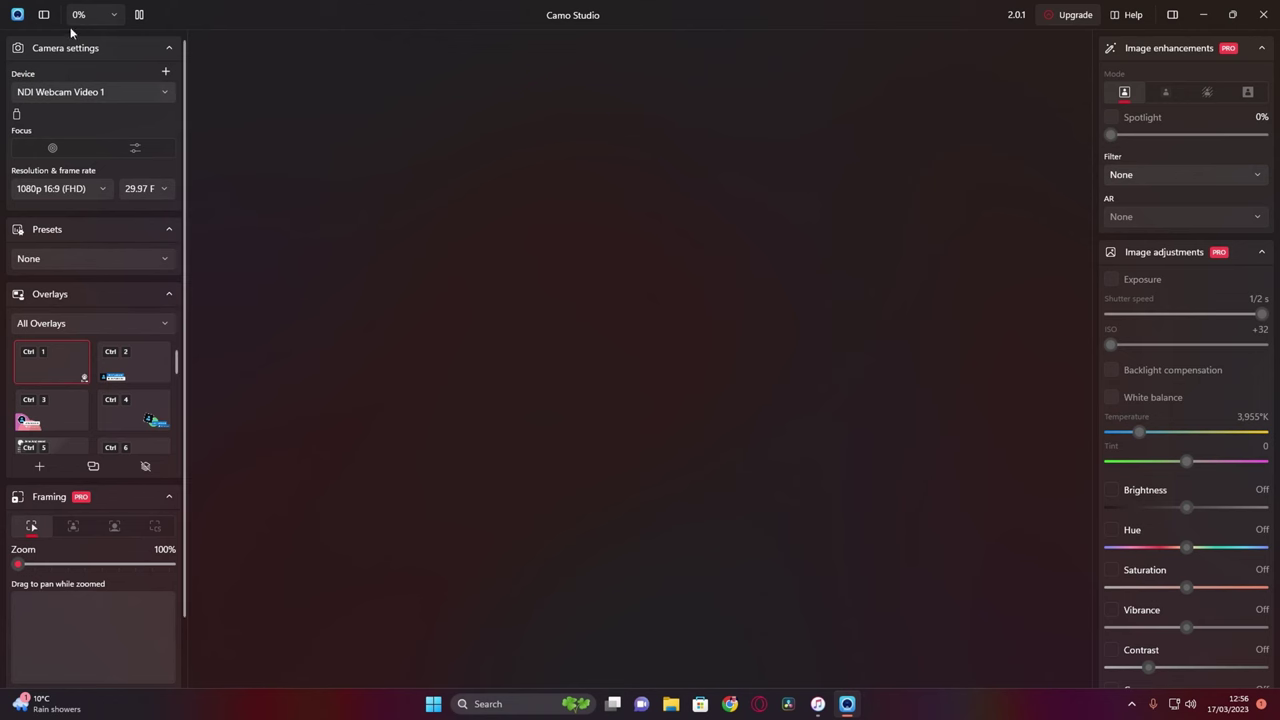
click(99, 98)
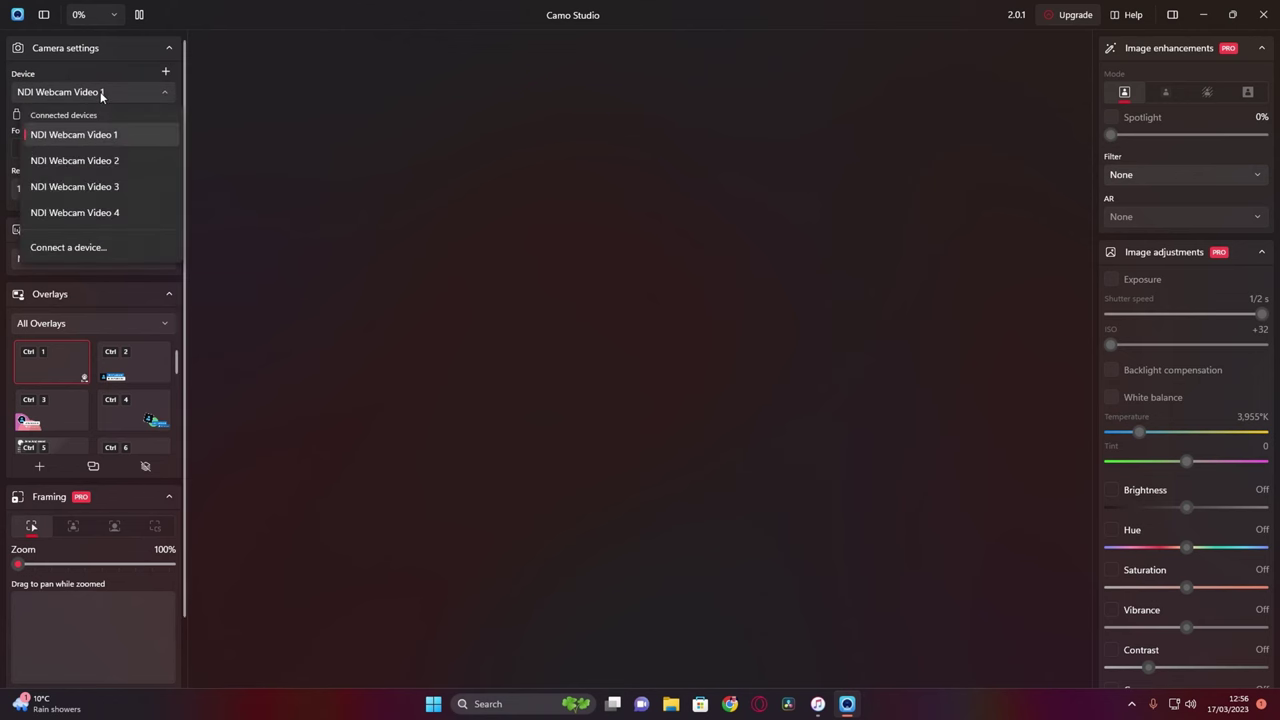
click(70, 248)
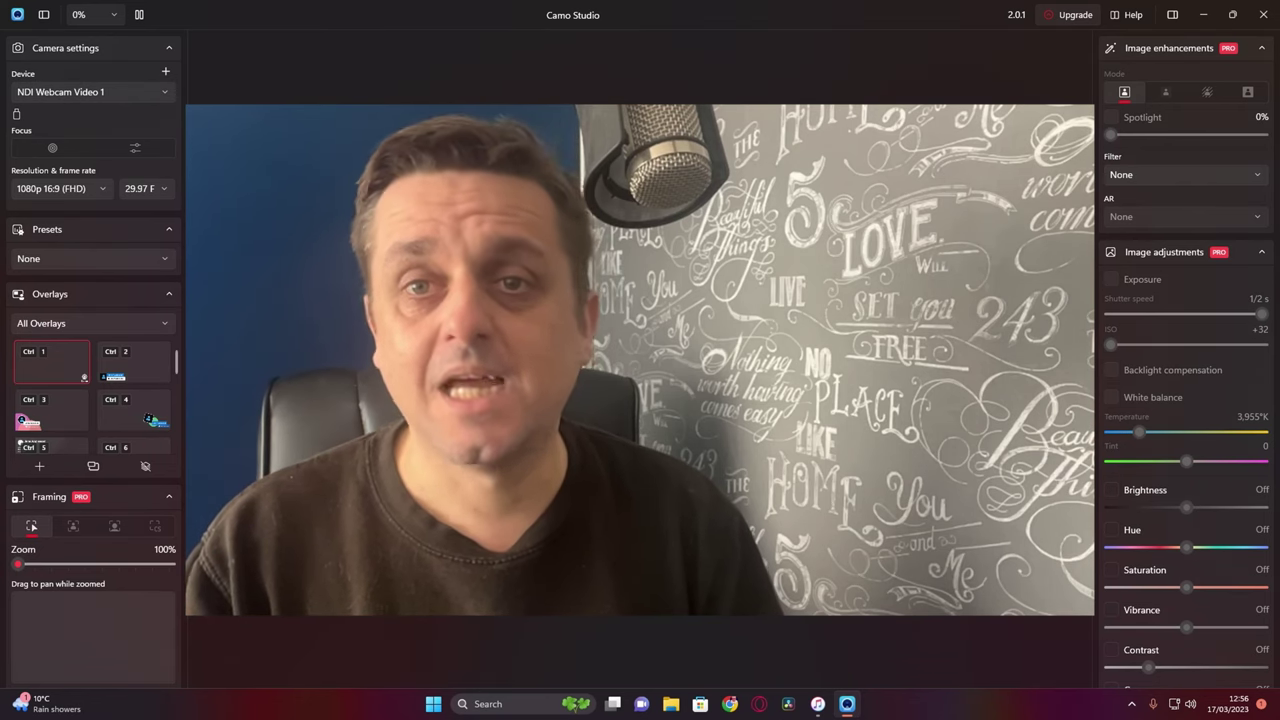
click(116, 89)
click(88, 128)
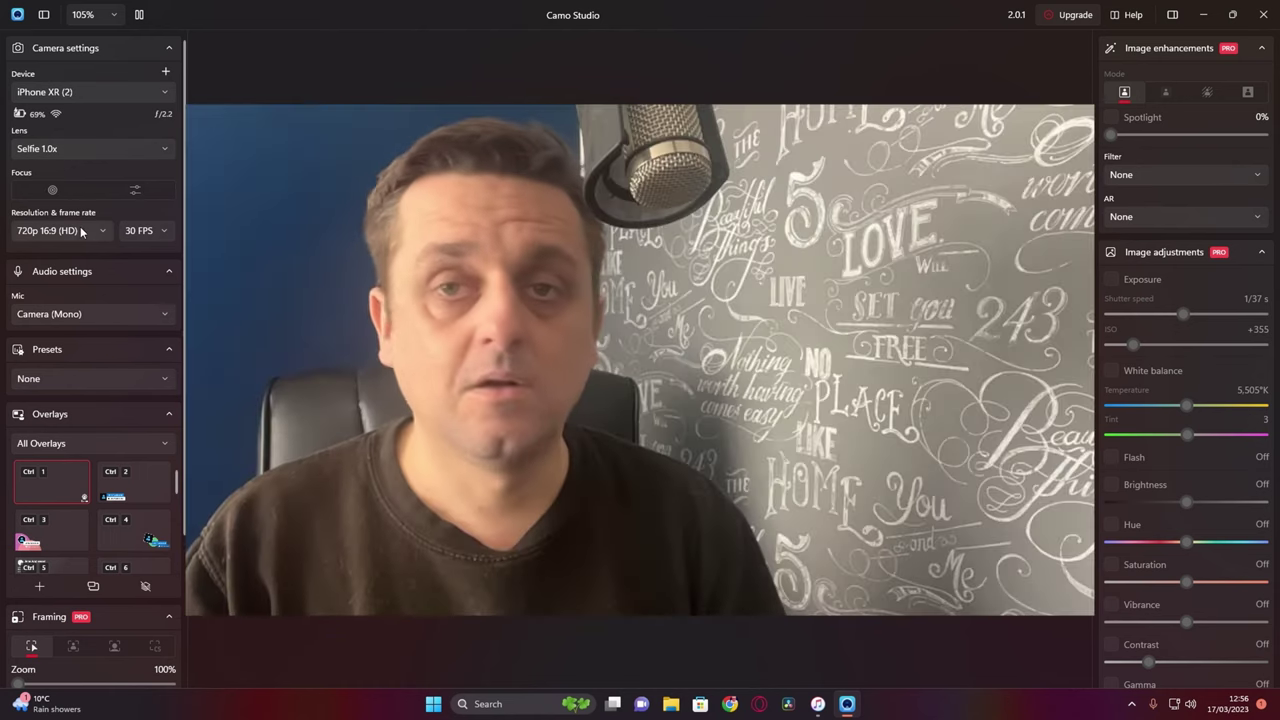
Step: Try the 144x192 resolution, keep the Selfie 1.0x lens, then set the resolution to 960x540
click(84, 231)
scroll(80, 340, down, 8)
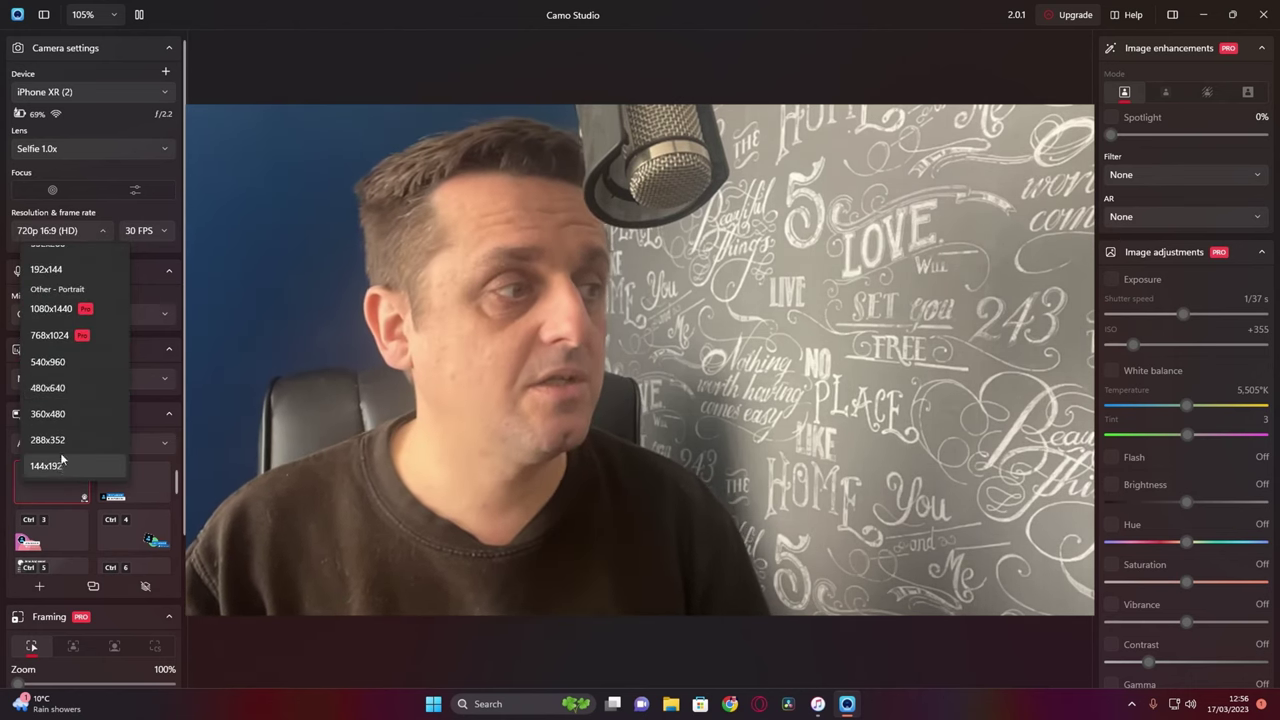
click(61, 468)
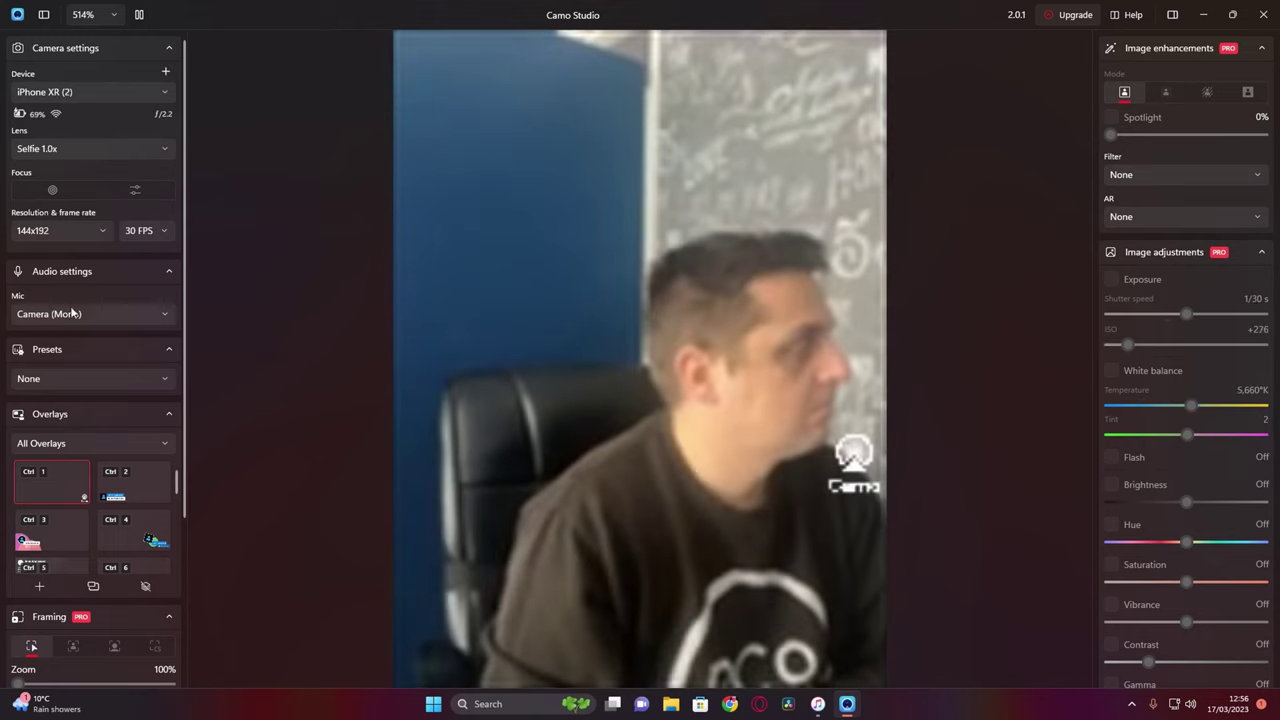
click(96, 148)
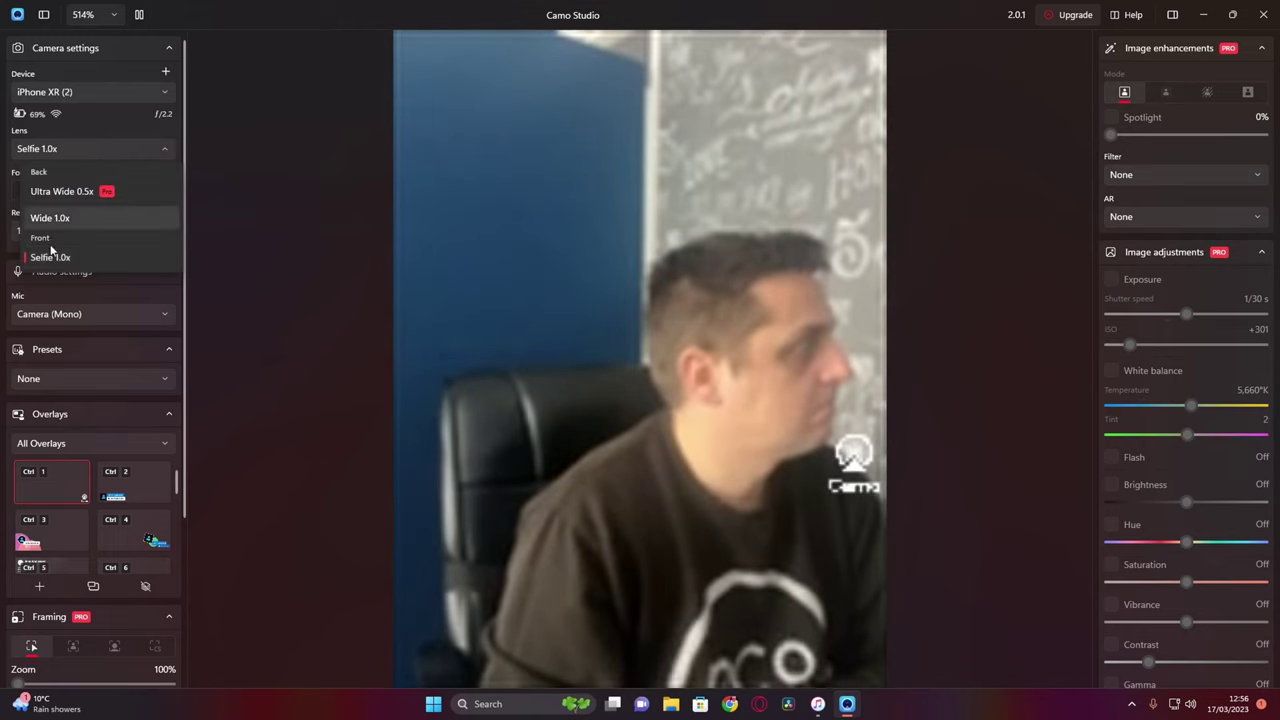
click(52, 258)
click(68, 229)
scroll(73, 342, up, 5)
click(57, 300)
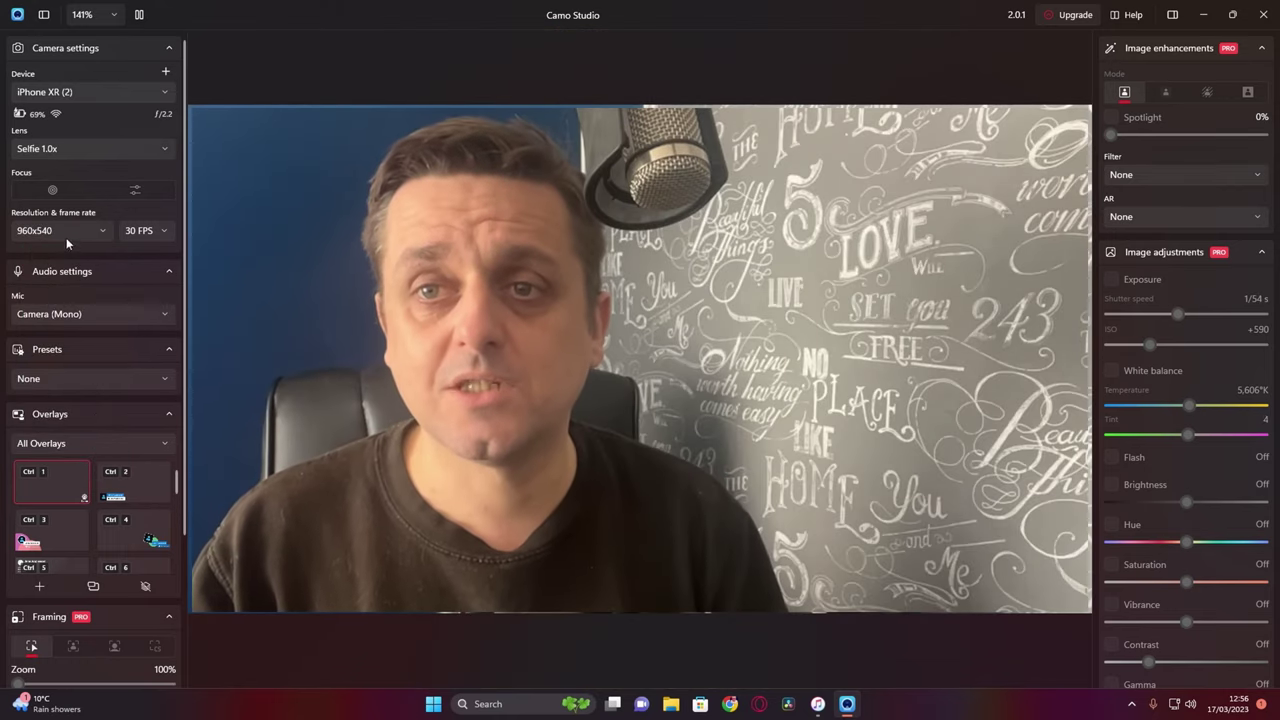
click(68, 236)
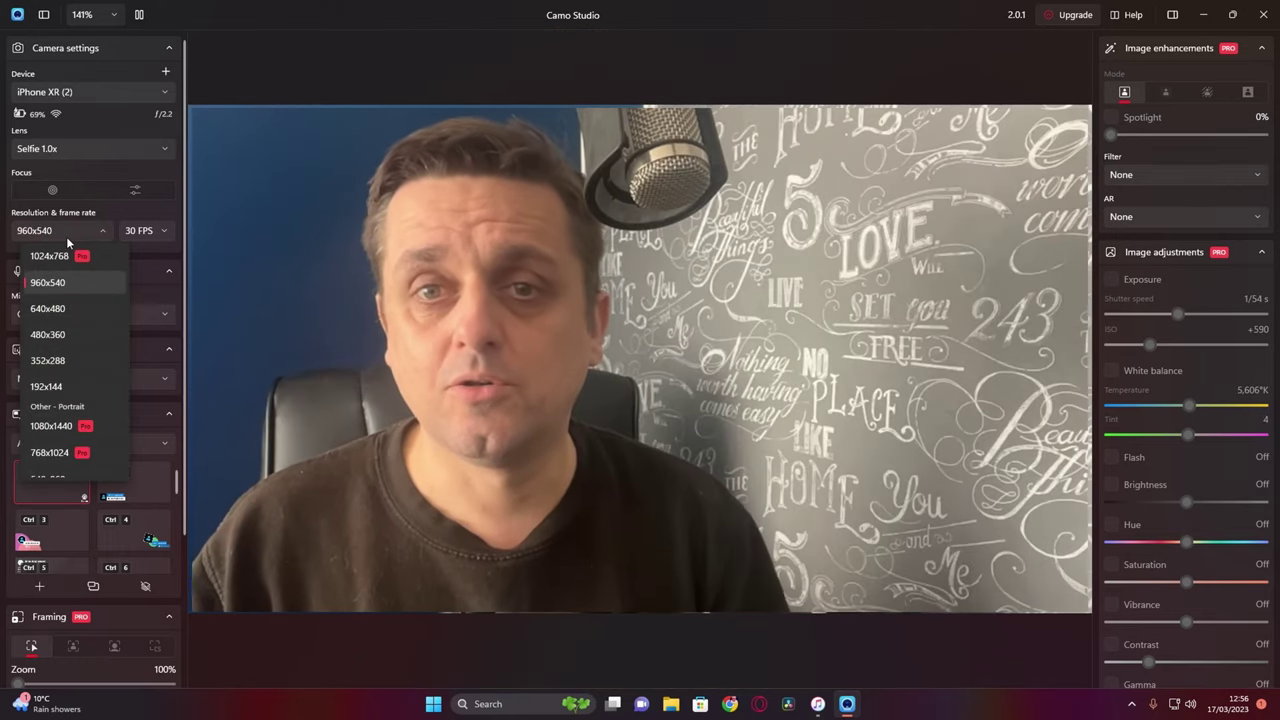
Step: Set the resolution to 720p 16:9 (HD) and try the Mono and Synthwave 1980s presets
click(65, 455)
click(65, 379)
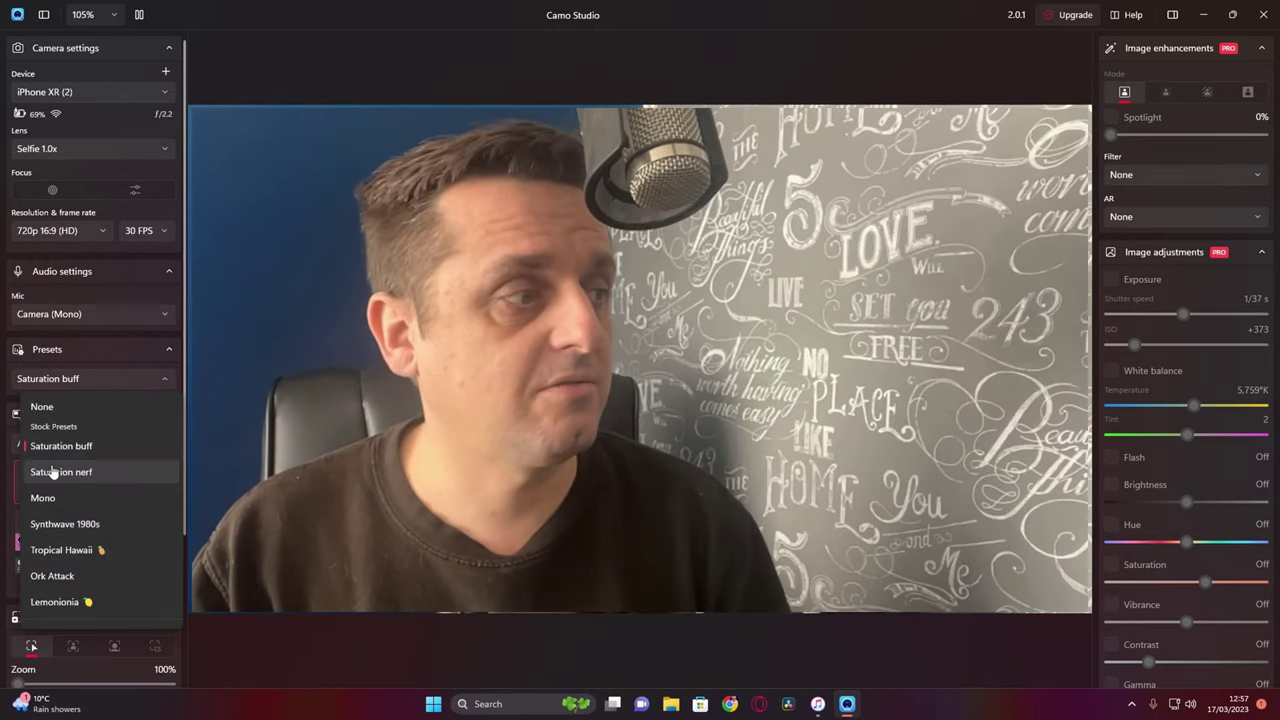
click(45, 487)
click(94, 386)
click(65, 513)
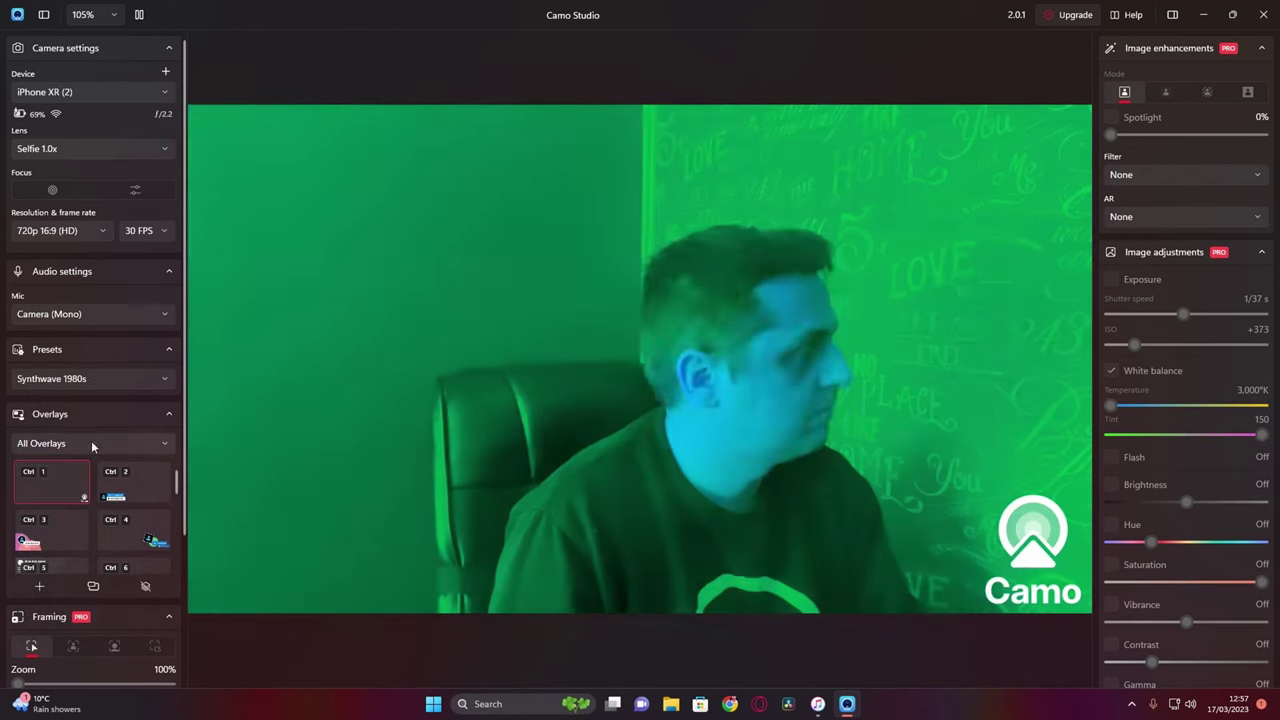
Step: Try the Tropical Hawaii and Ork Attack presets, then reset to no preset
click(86, 380)
click(70, 551)
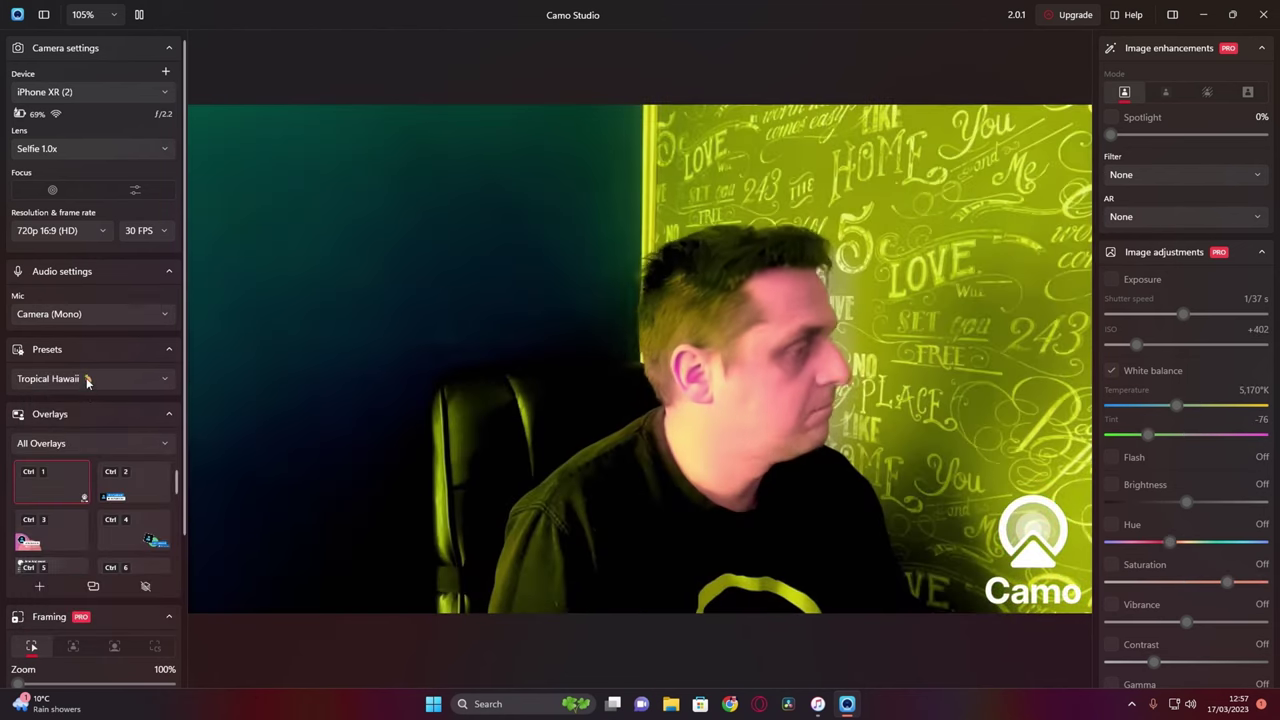
click(89, 379)
click(52, 576)
click(89, 380)
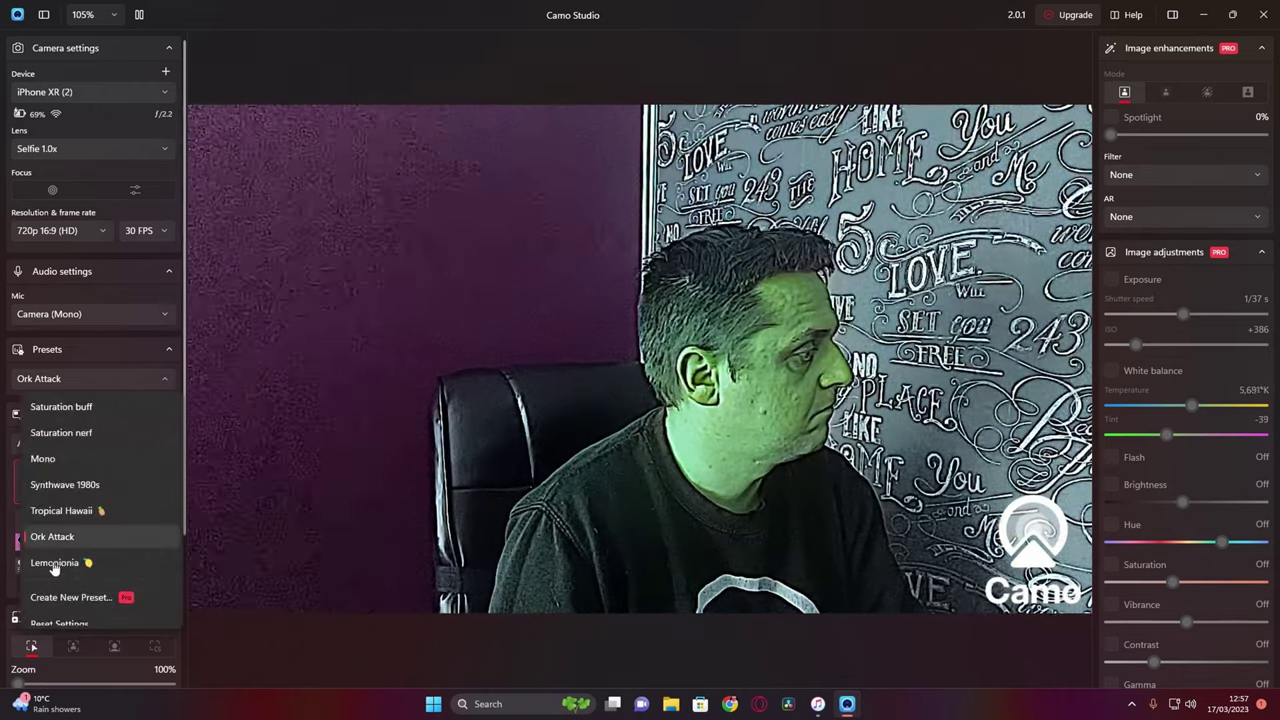
scroll(70, 545, down, 1)
click(60, 612)
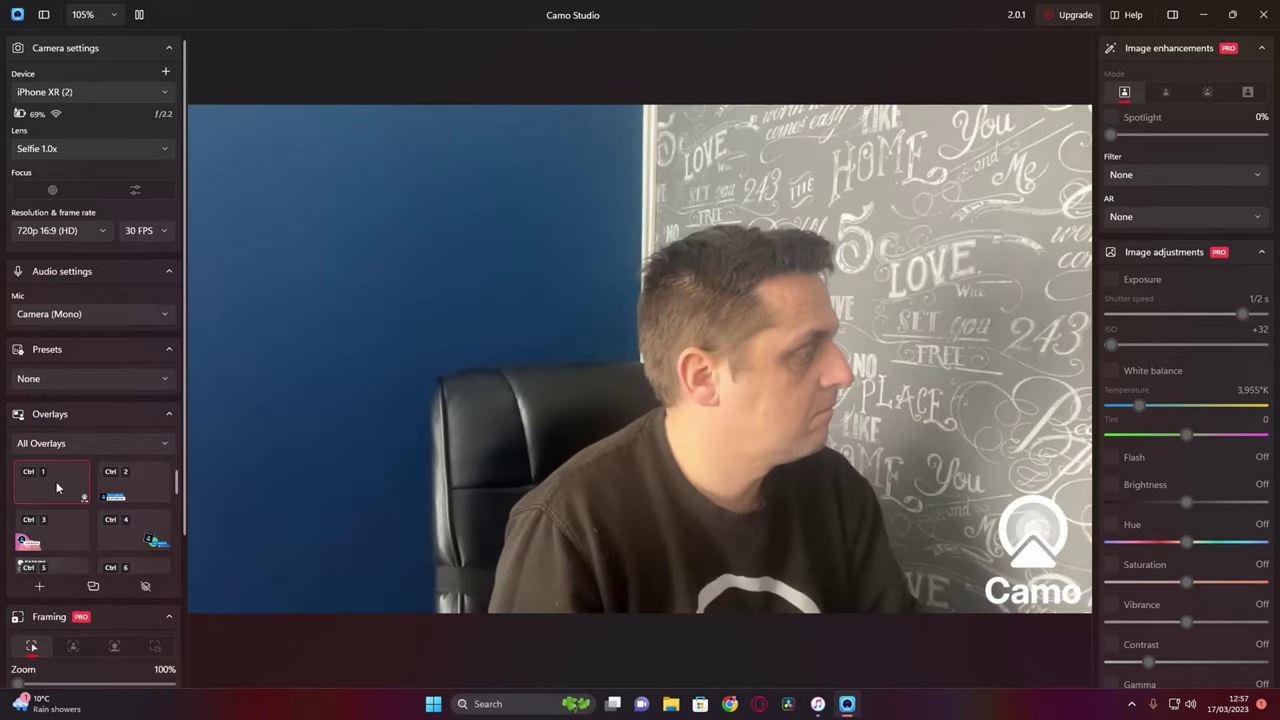
Step: Preview overlay templates Ctrl 2–4, then duplicate the profile-card overlay for modification
click(153, 494)
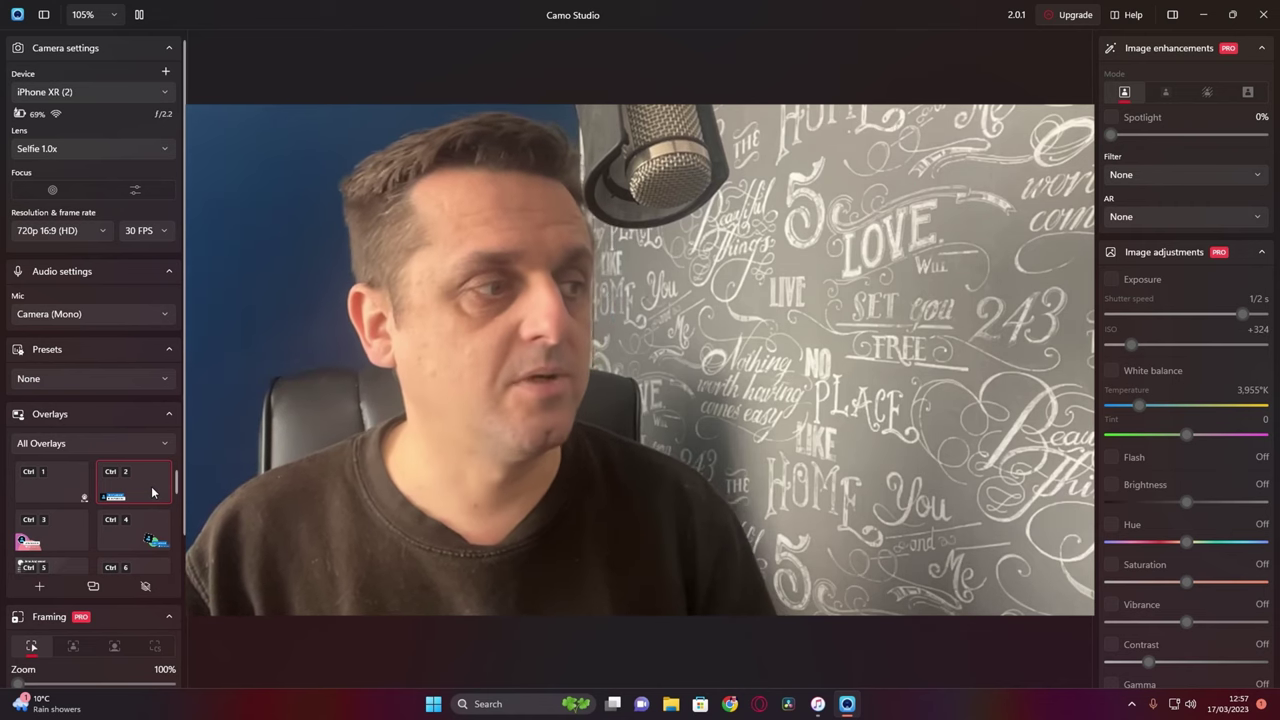
click(55, 535)
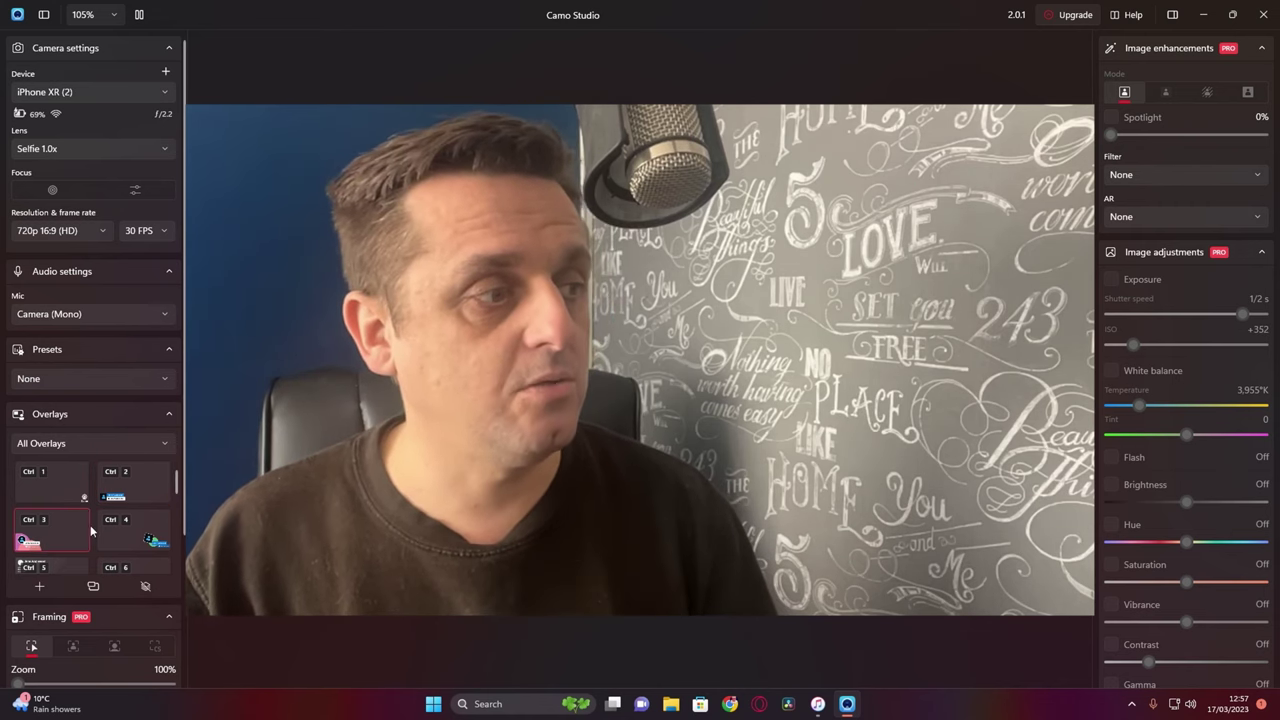
click(143, 540)
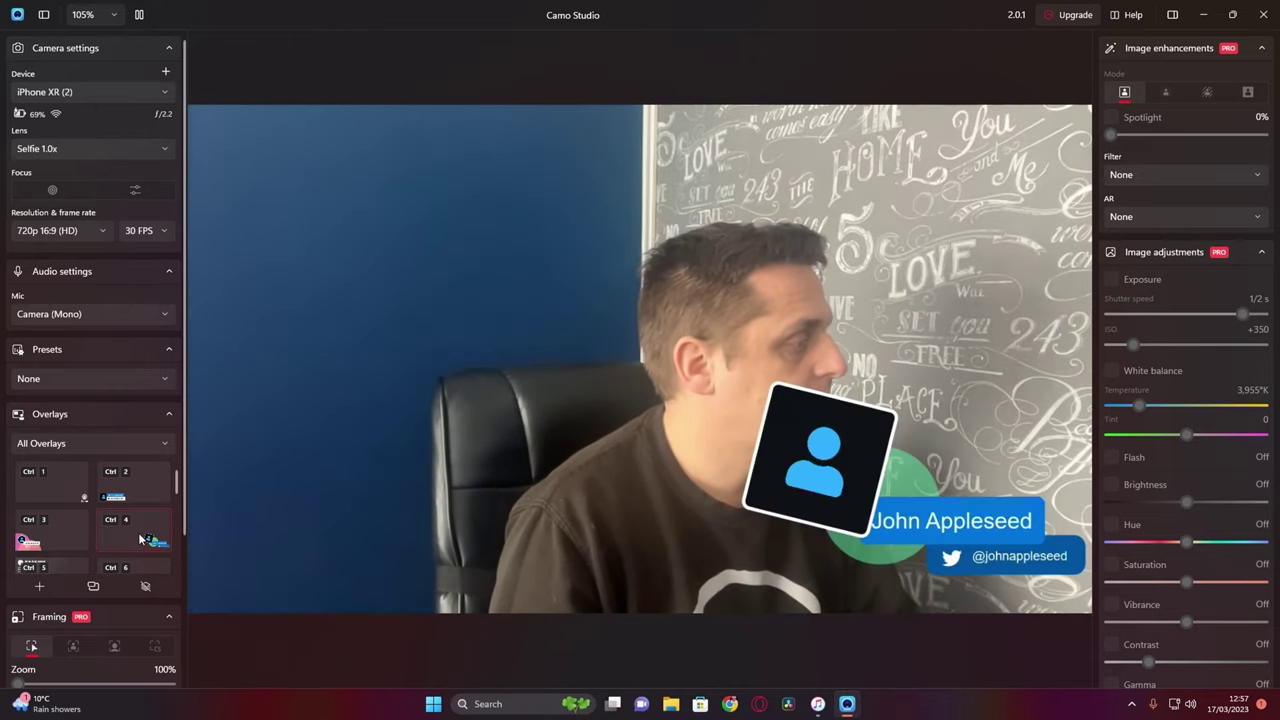
right_click(141, 540)
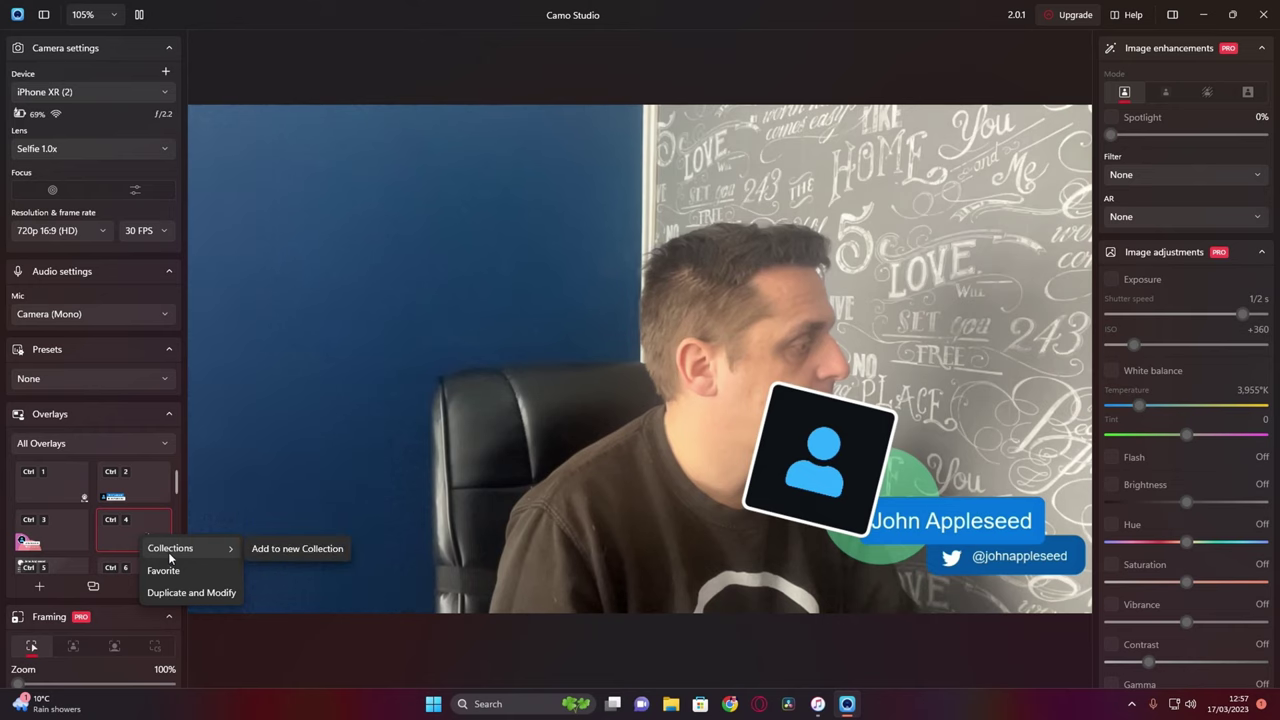
click(180, 593)
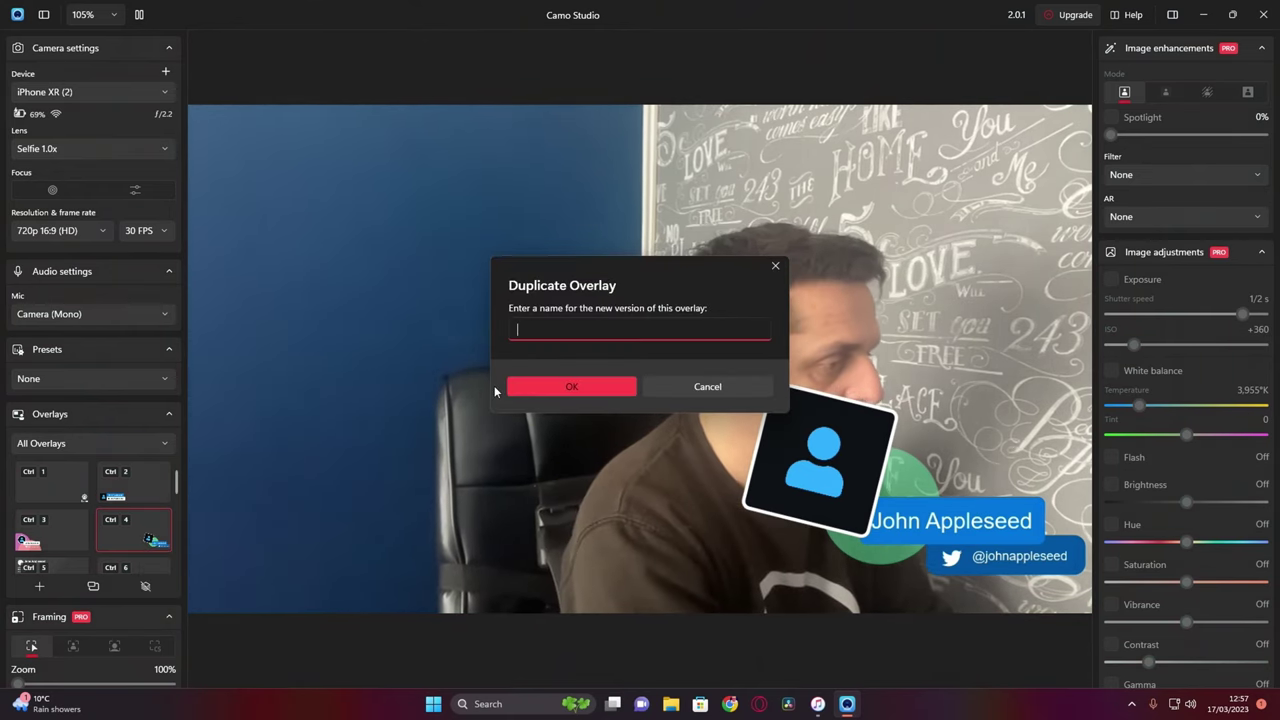
Step: Name the duplicate 'Logo' and swap its social-handle icon for a photo from iCloud Photos
text(Logo)
key(Return)
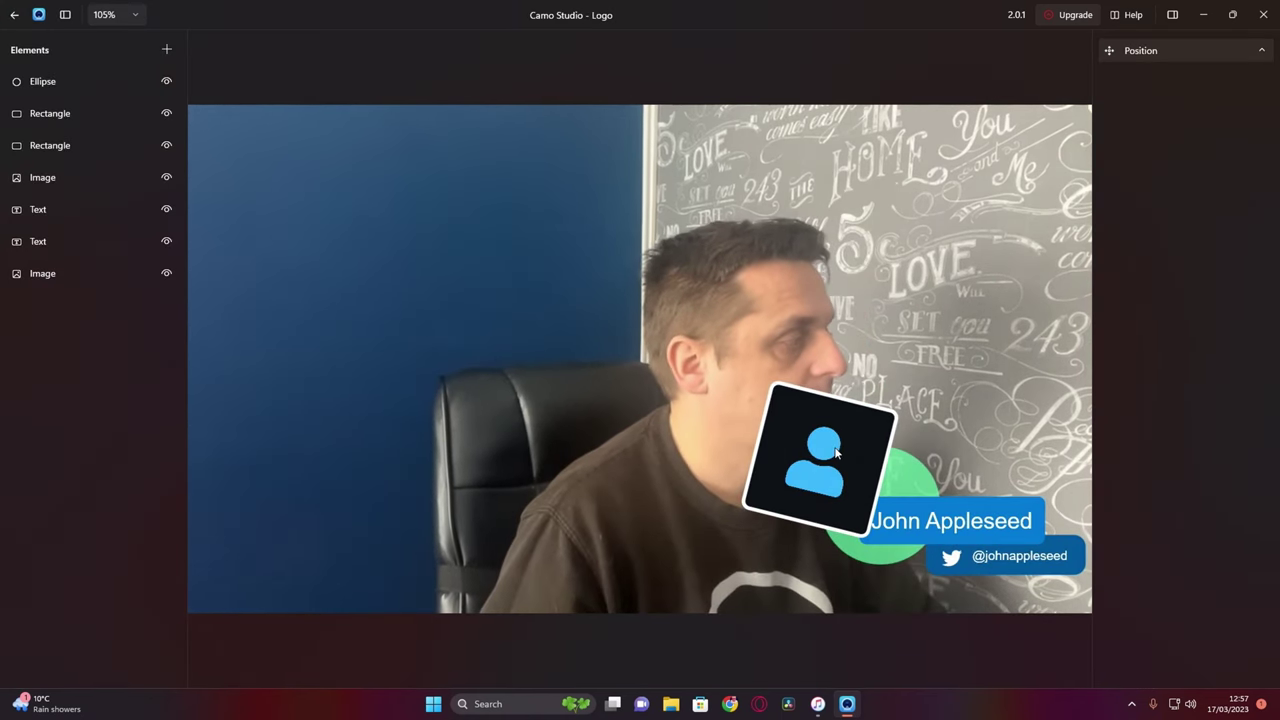
click(42, 180)
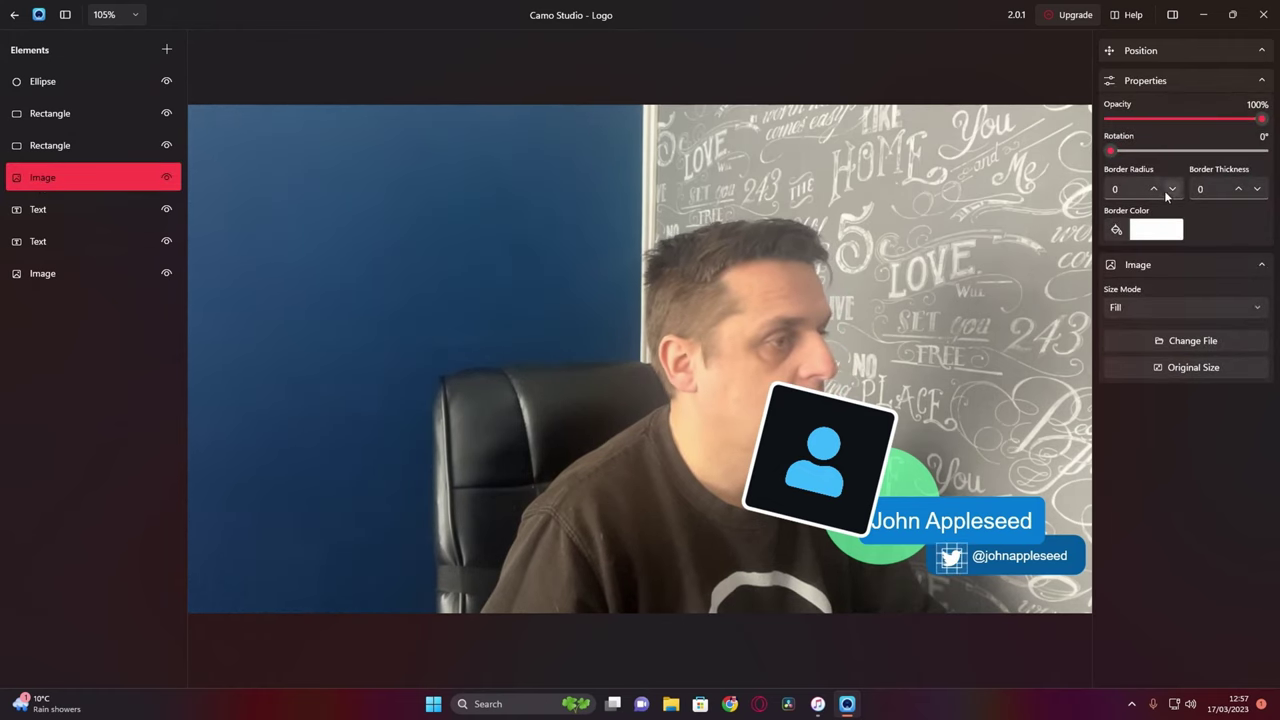
click(1171, 340)
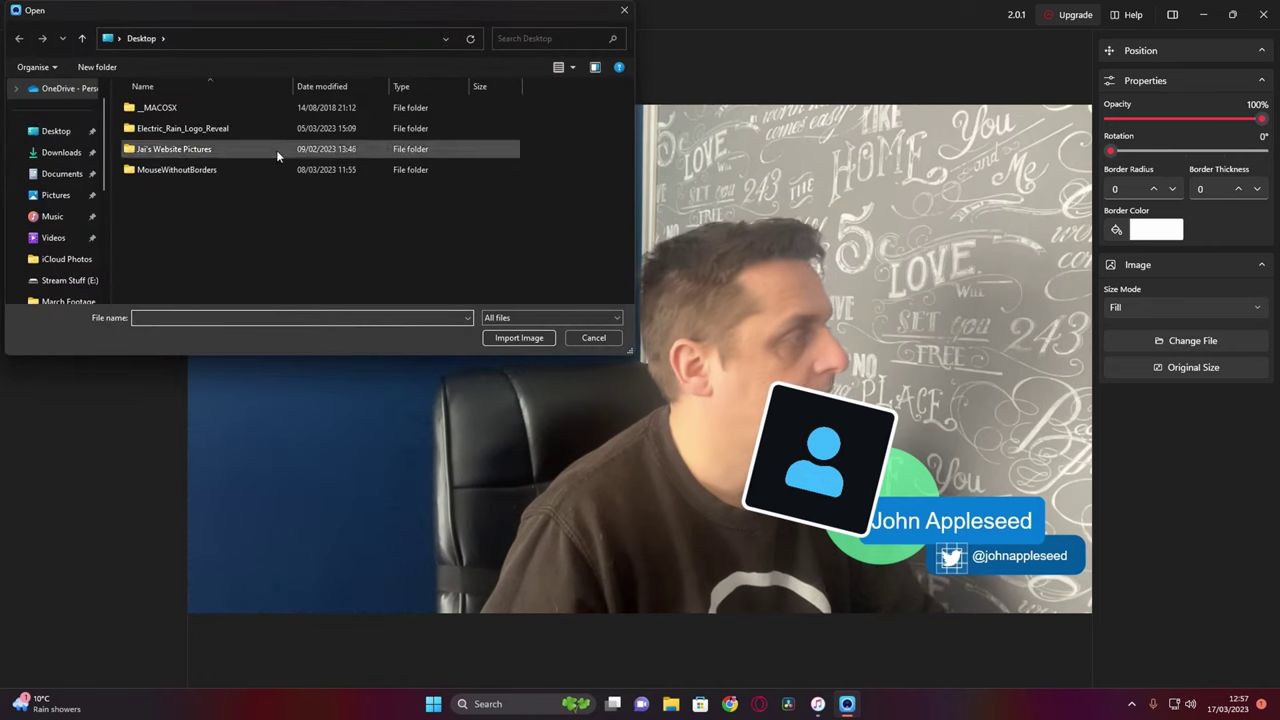
click(55, 195)
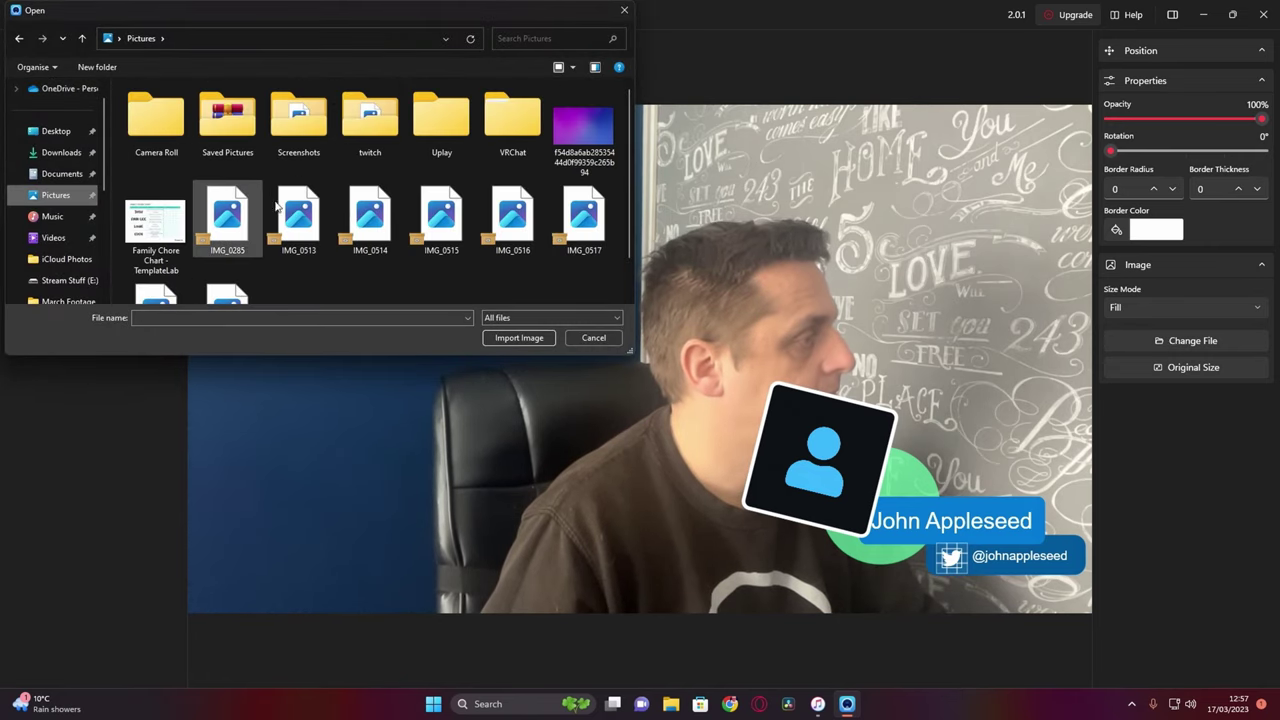
scroll(366, 205, down, 1)
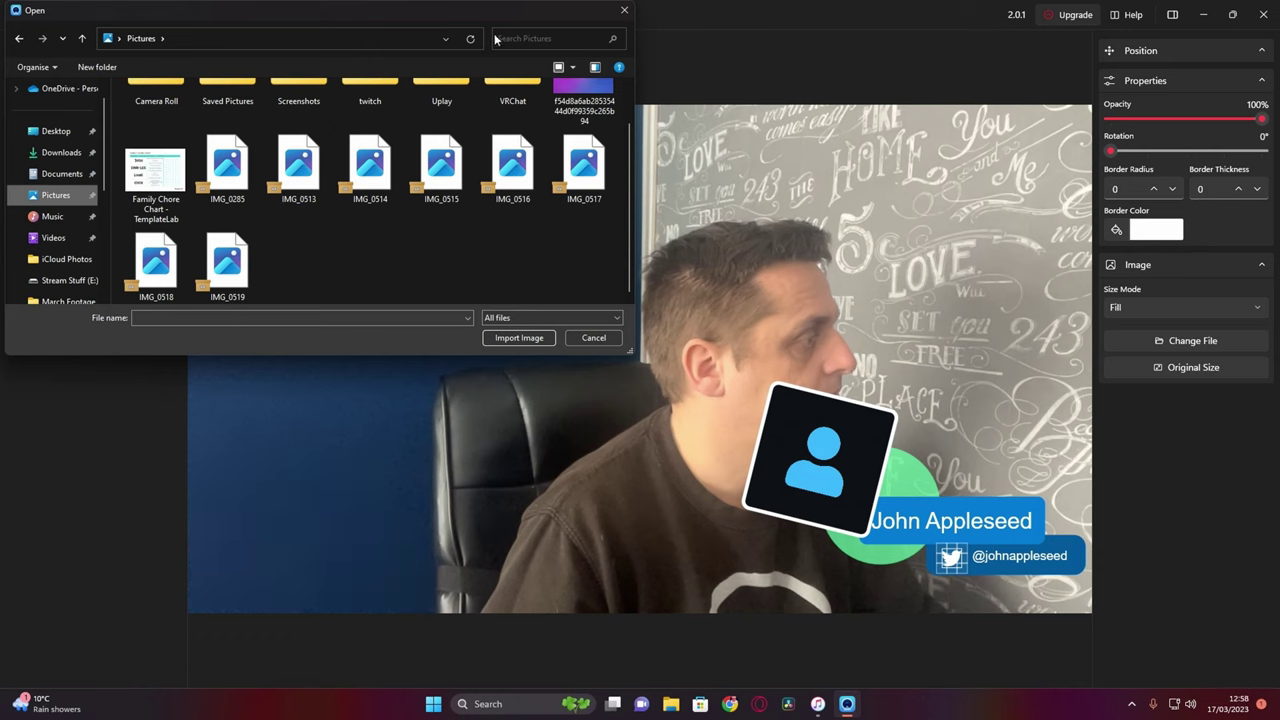
click(64, 264)
click(307, 240)
double_click(307, 240)
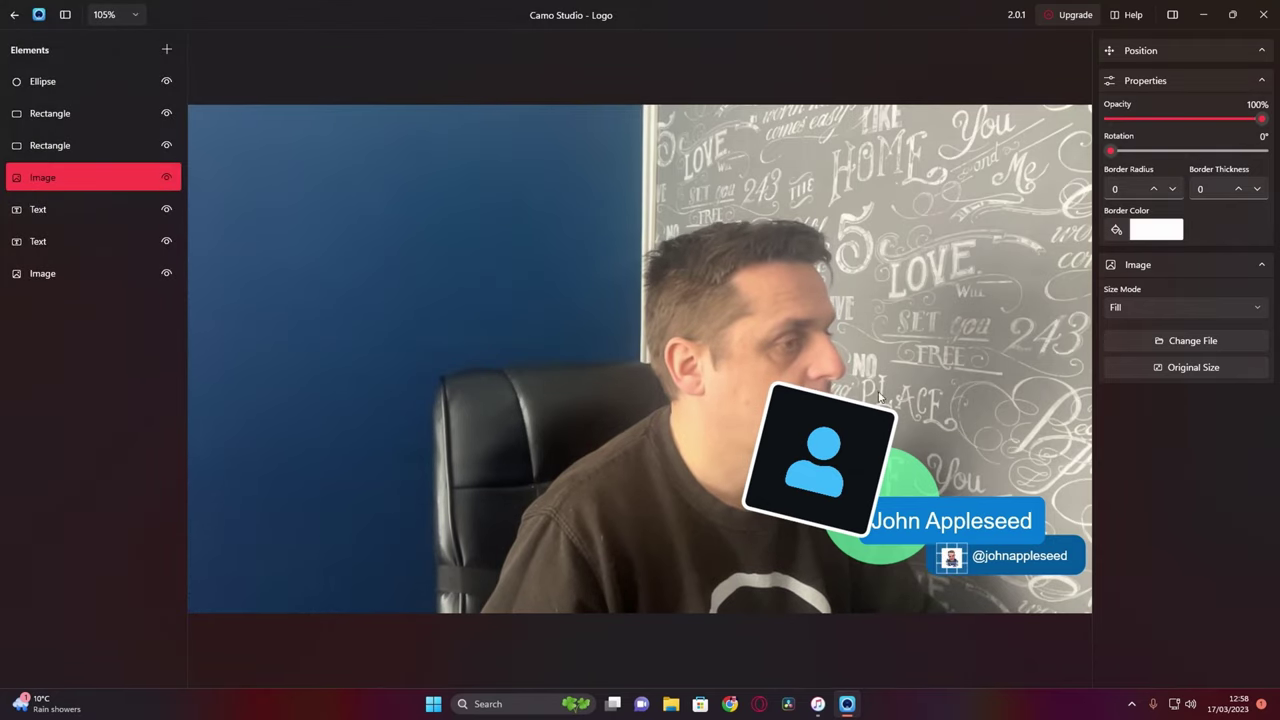
Step: Set an image's size mode to Aspect fit and swap the large avatar for the portrait photo
click(1137, 308)
click(1130, 366)
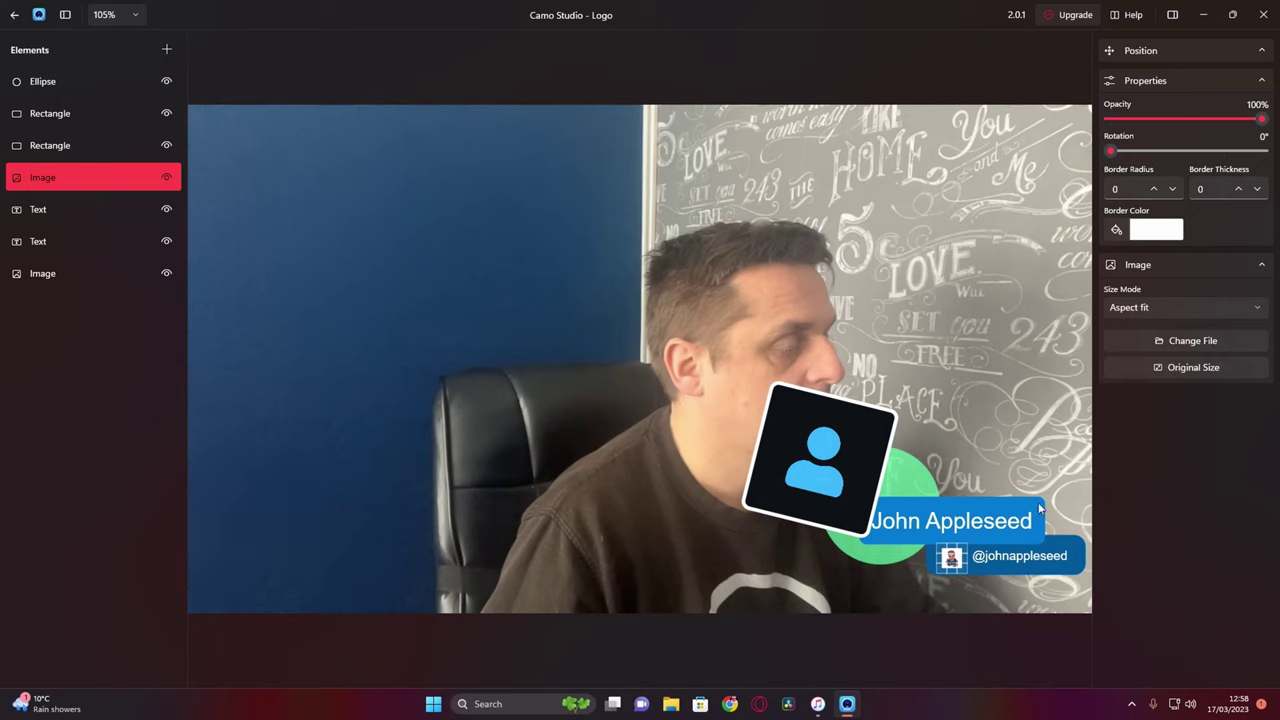
click(60, 275)
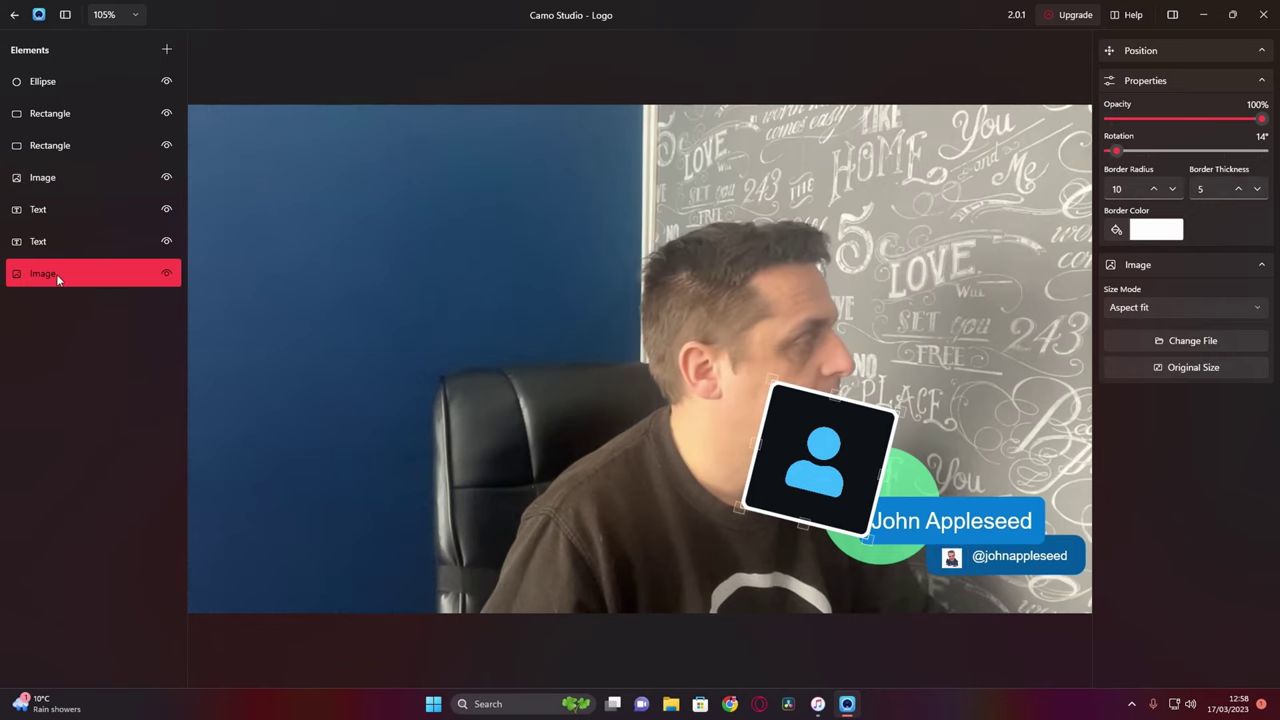
click(1146, 343)
double_click(283, 221)
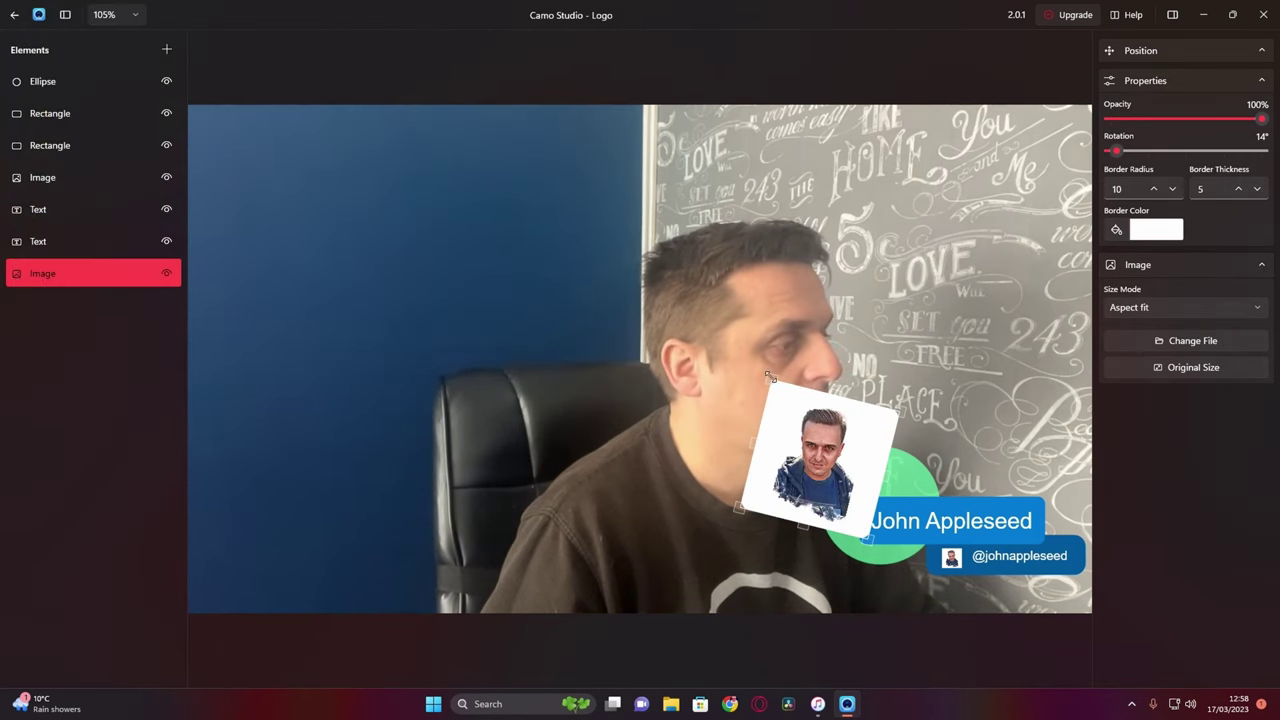
Step: Enlarge the avatar photo slightly and set its size mode to Fill
drag(770, 377, 762, 373)
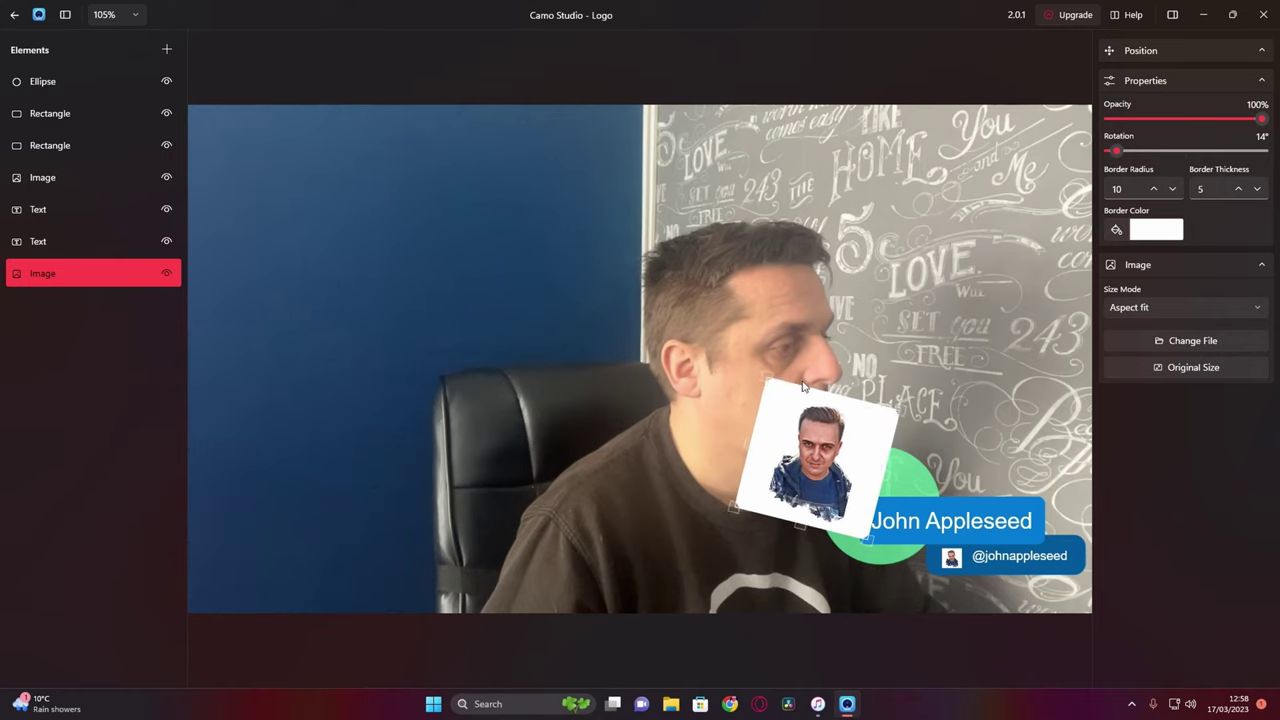
click(1134, 310)
click(1131, 339)
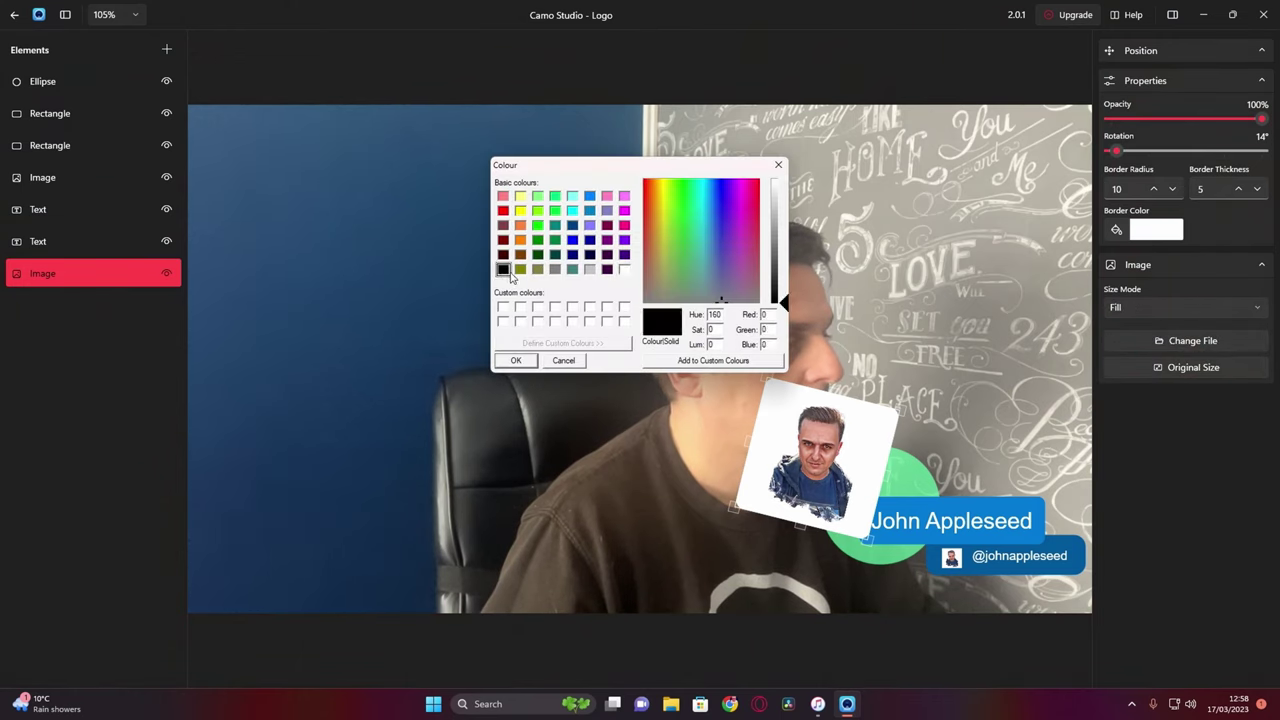
Step: Confirm a black avatar border and replace the handle after the @ with the presenter's handle
click(512, 361)
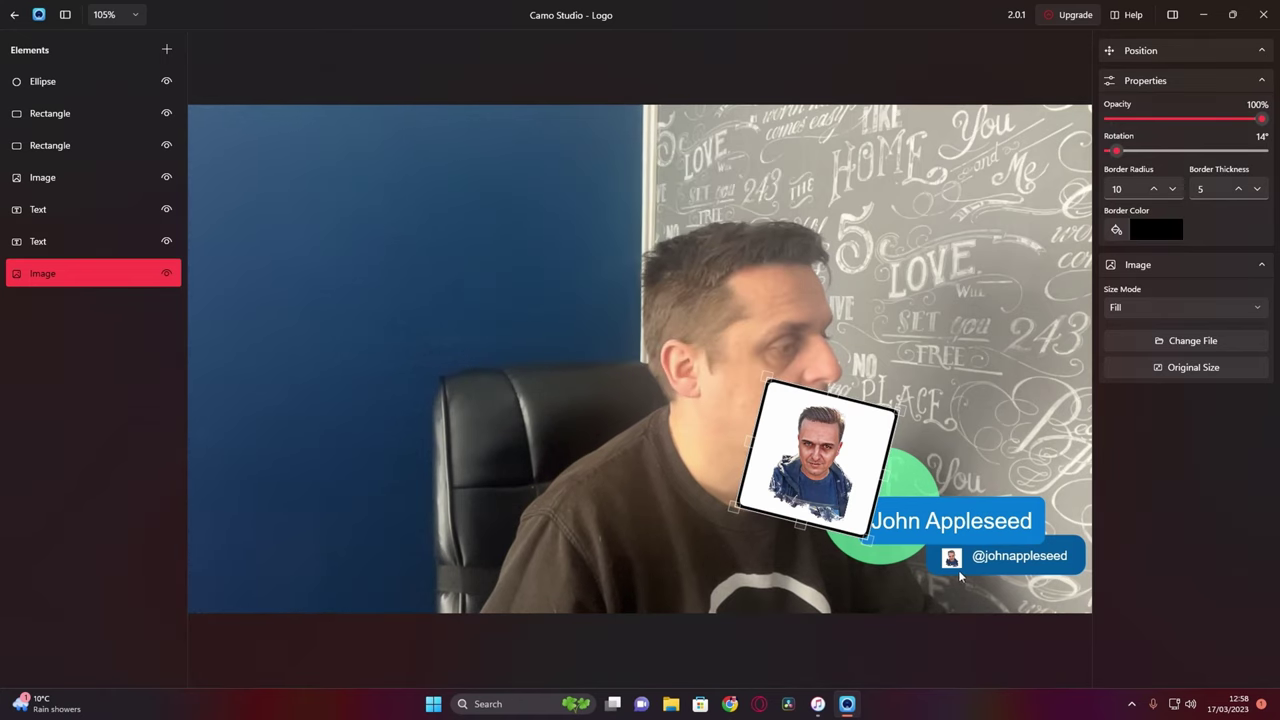
click(48, 211)
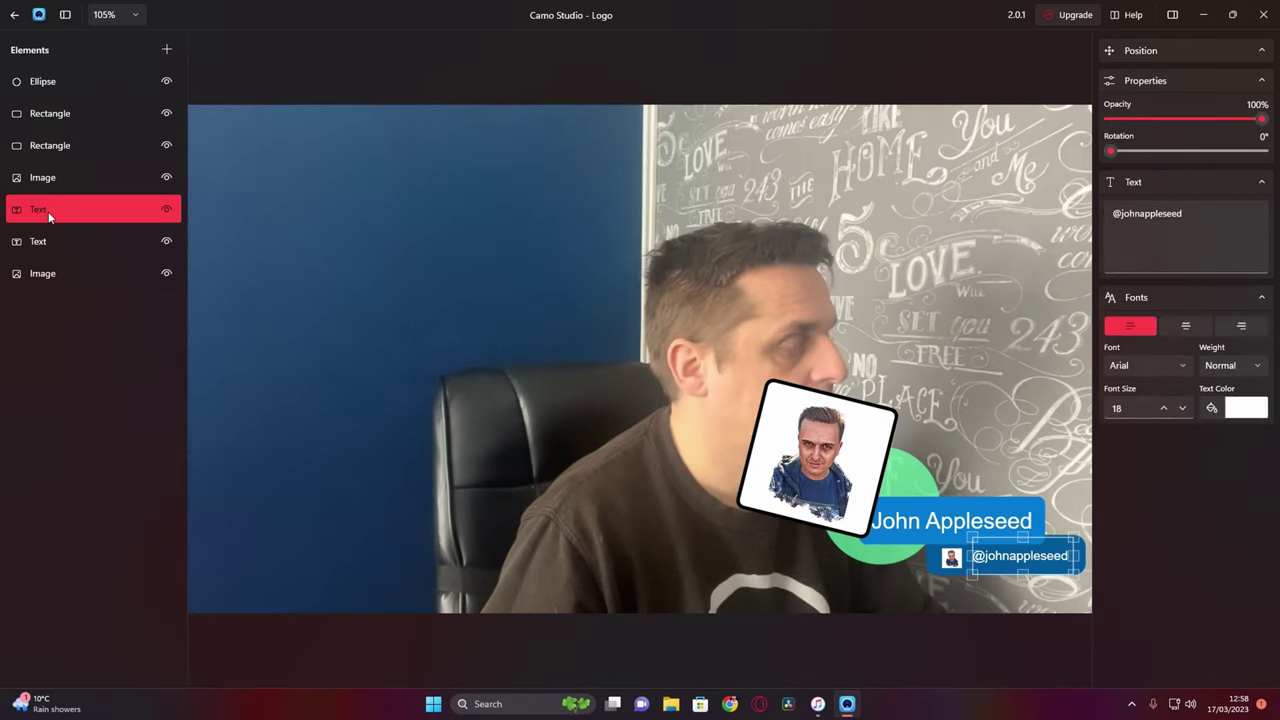
drag(1191, 219, 1131, 221)
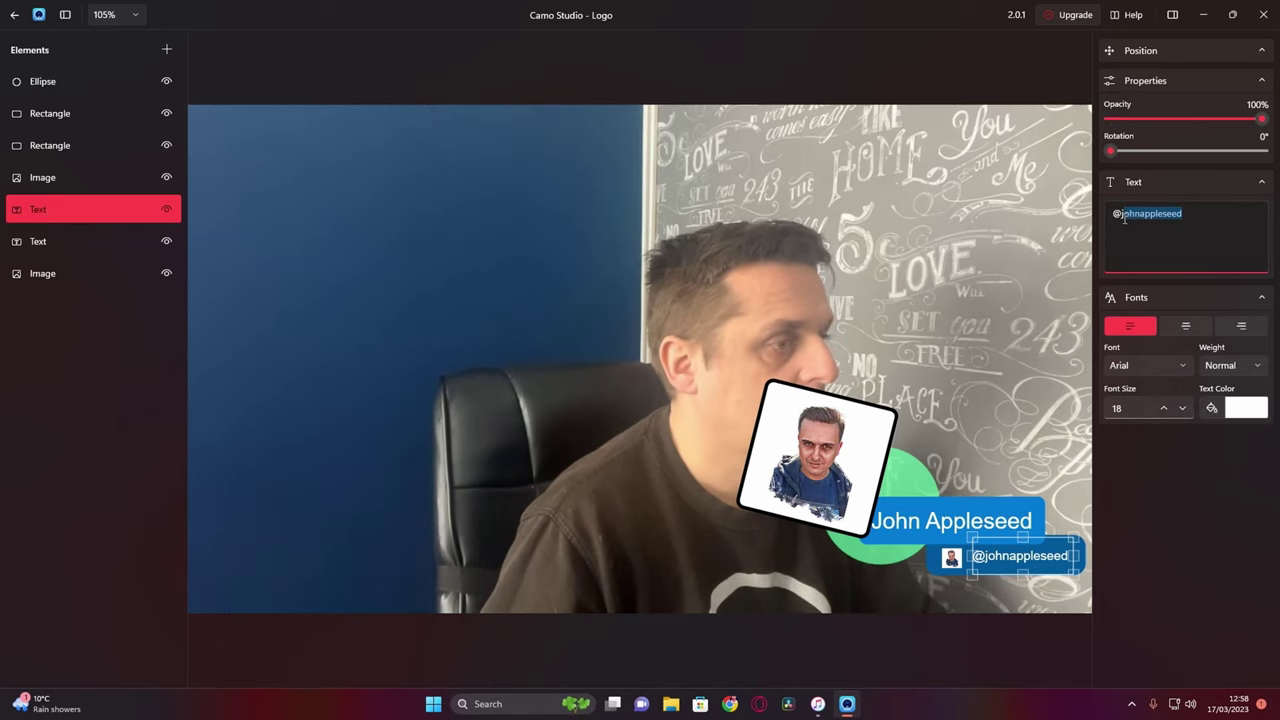
text(T)
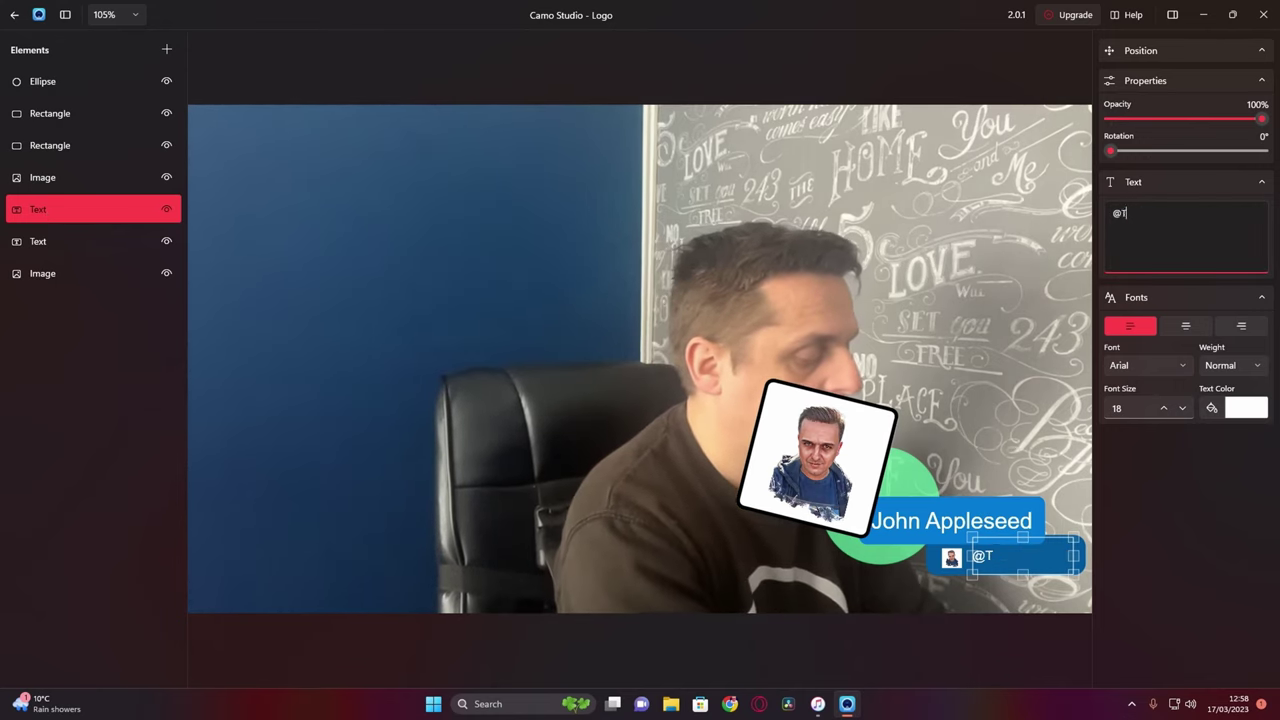
text(he_waite)
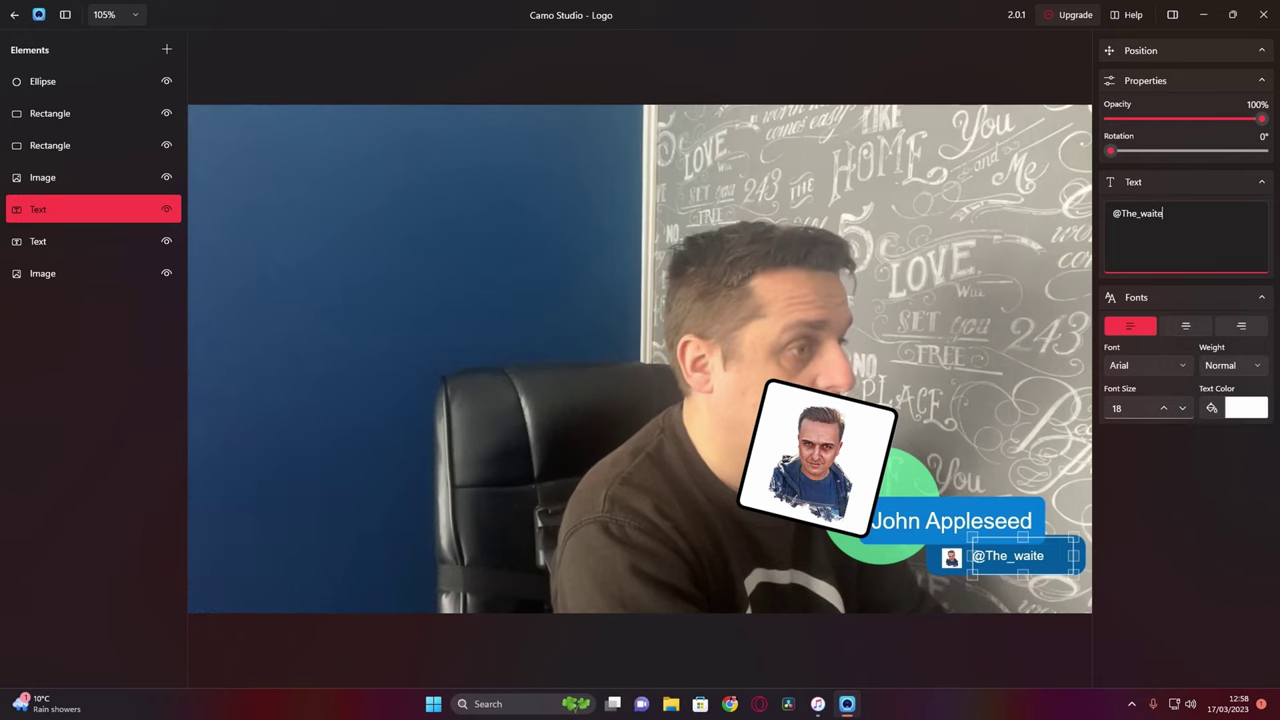
text(s_)
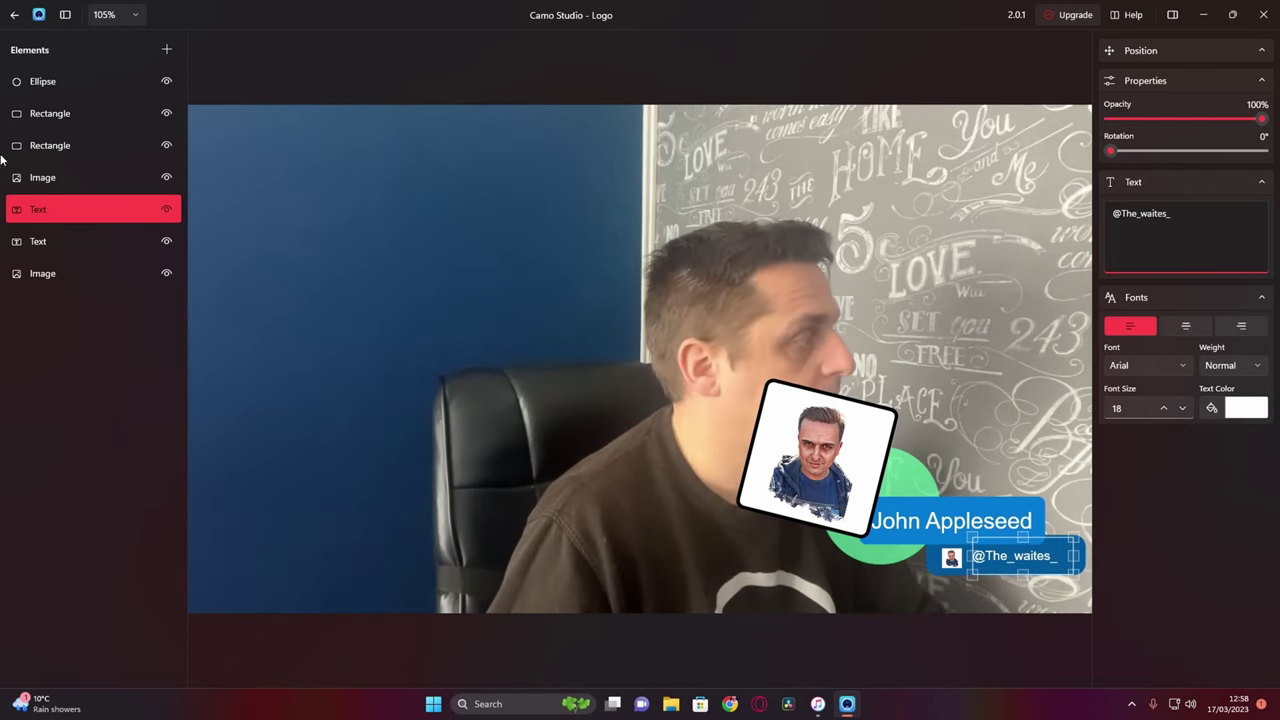
Step: Replace the placeholder name text with the presenter's full name
click(46, 177)
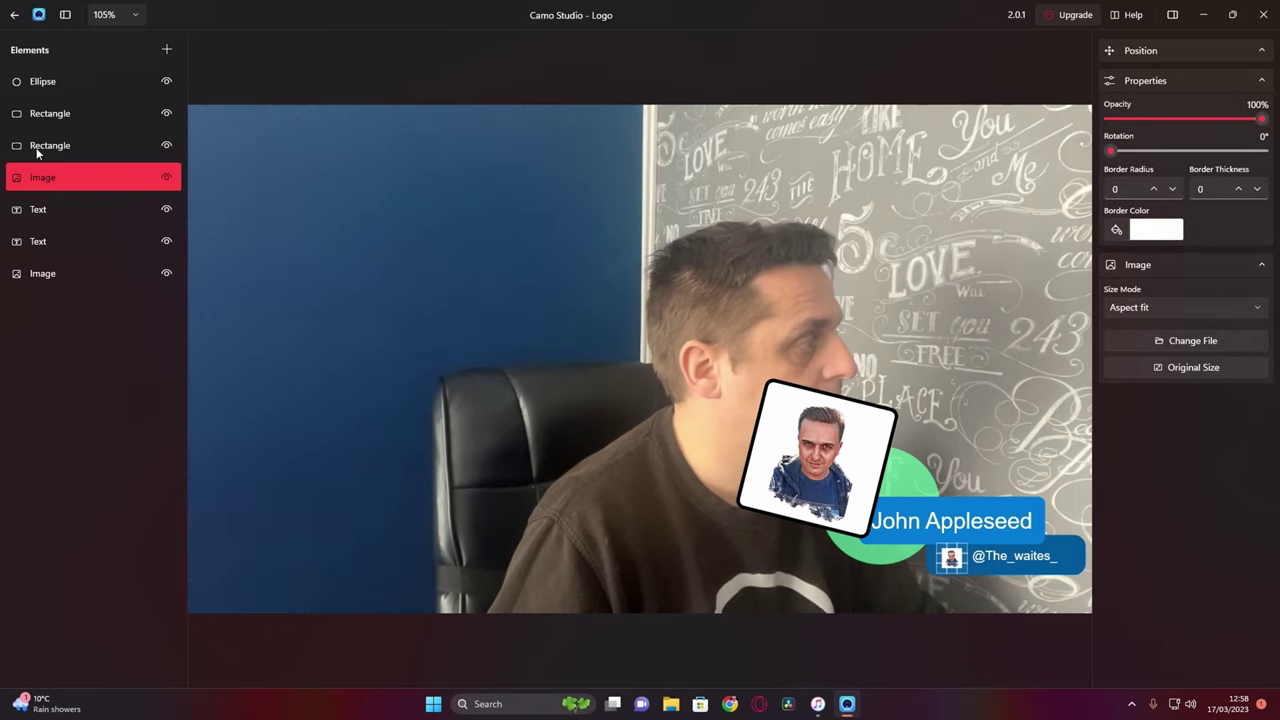
click(41, 242)
click(1180, 214)
key(ctrl+a)
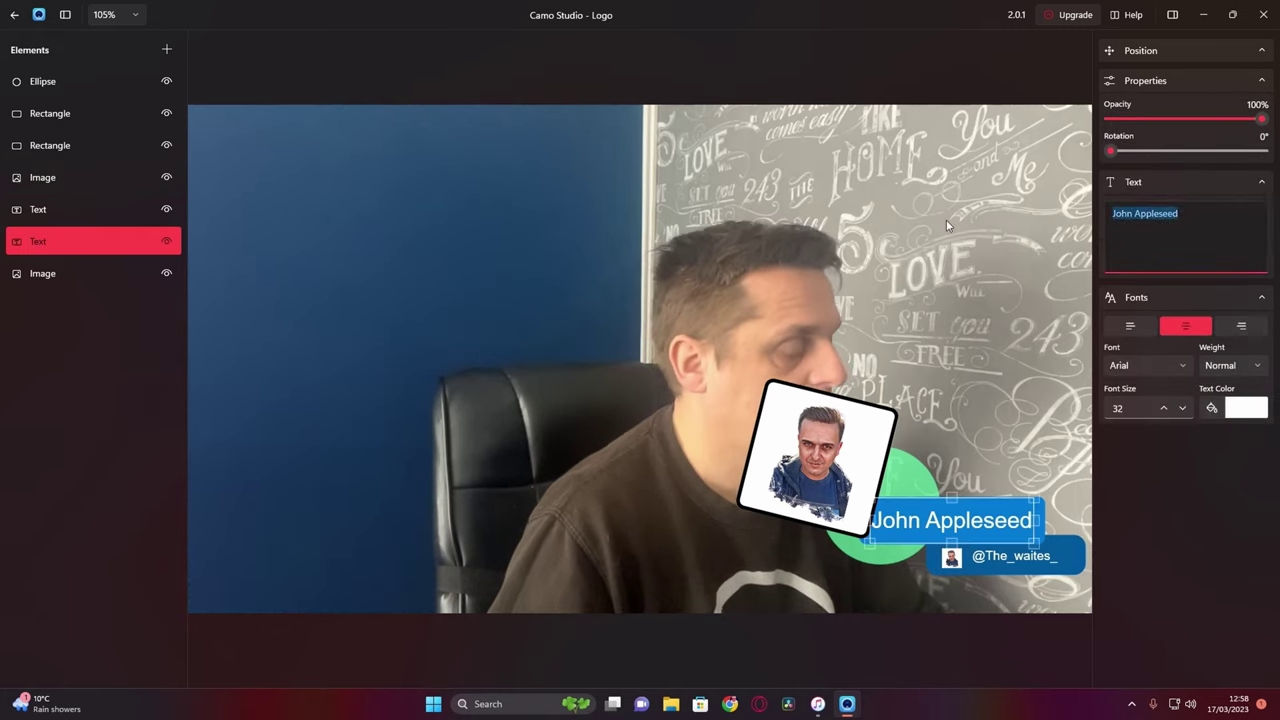
text(Chris Waite)
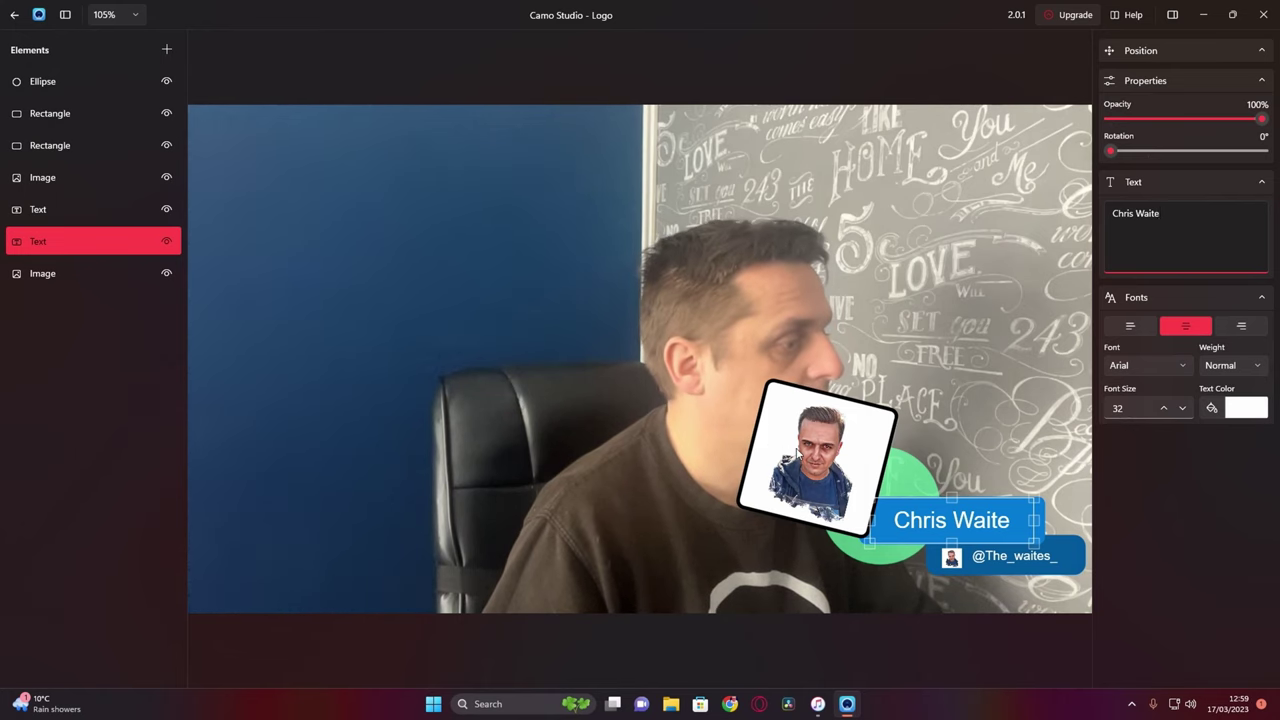
drag(801, 461, 827, 478)
click(819, 478)
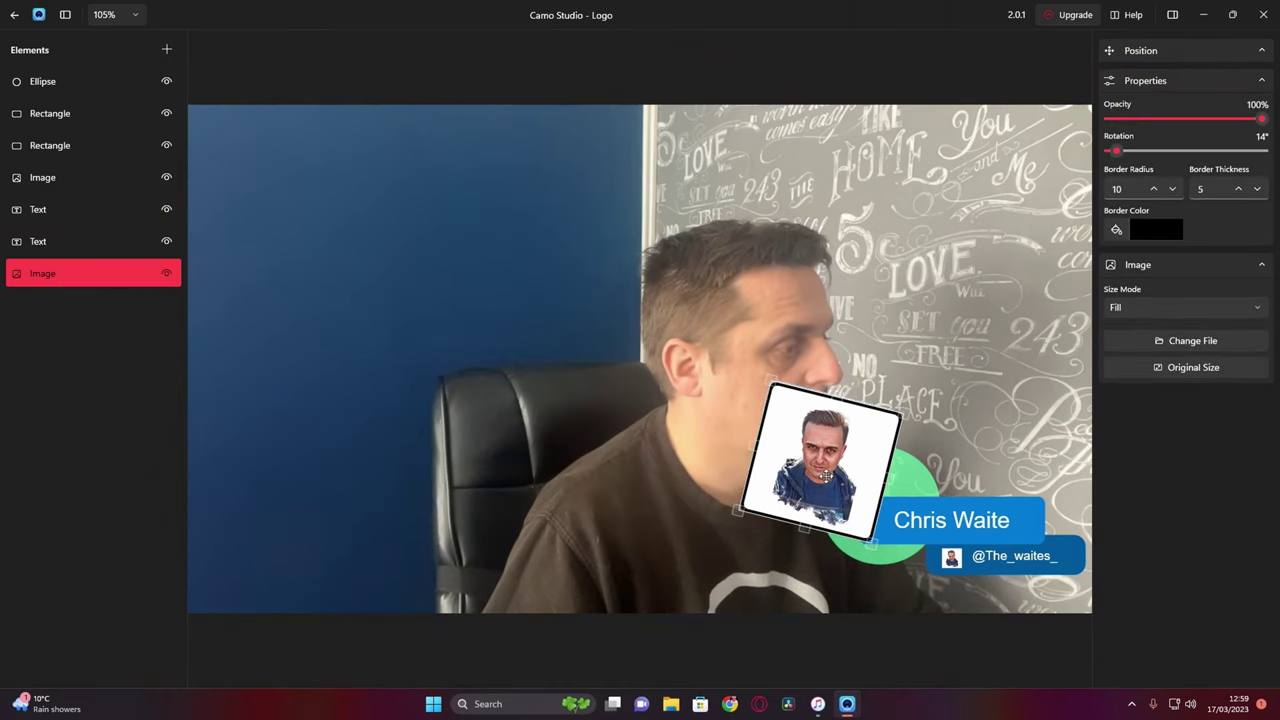
click(1150, 505)
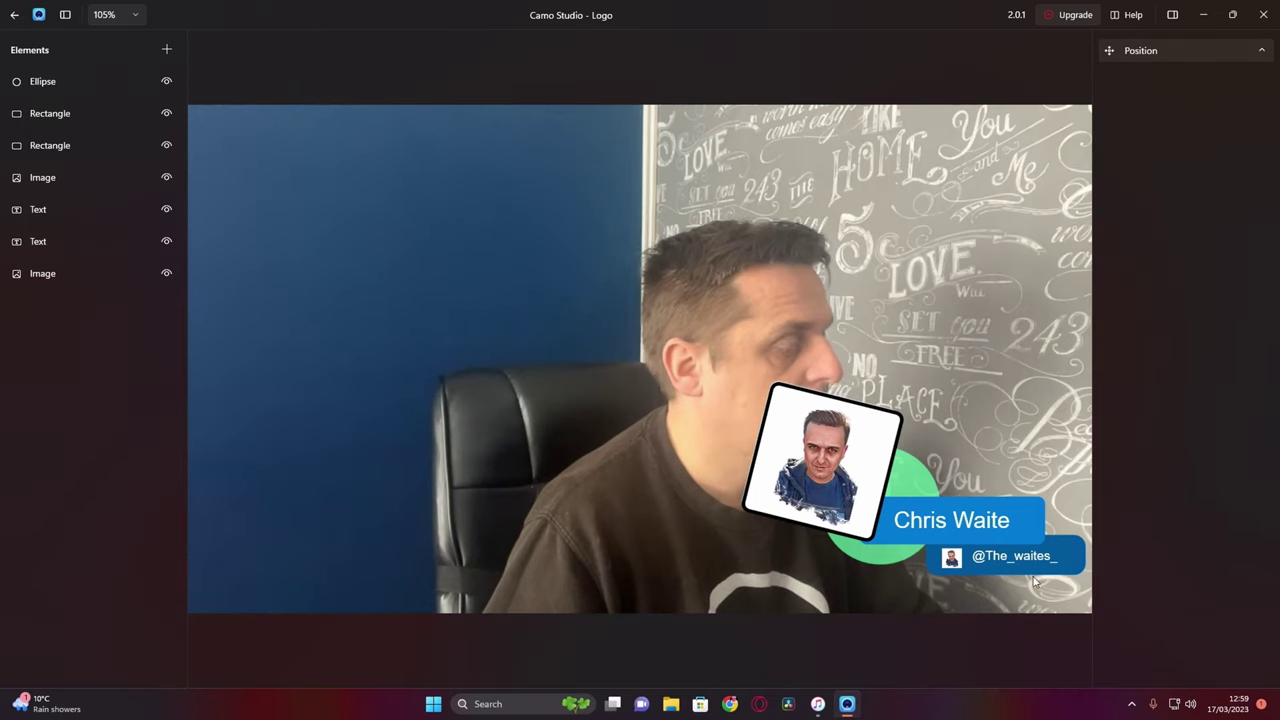
click(1000, 570)
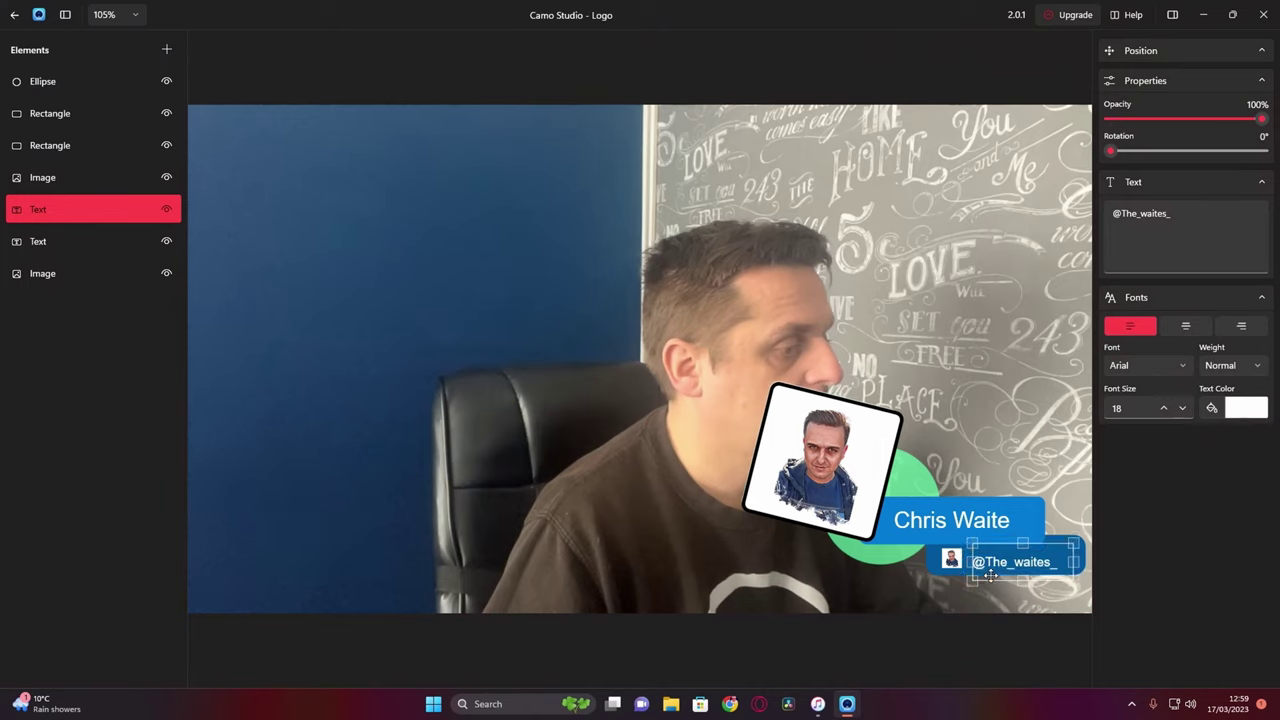
click(951, 565)
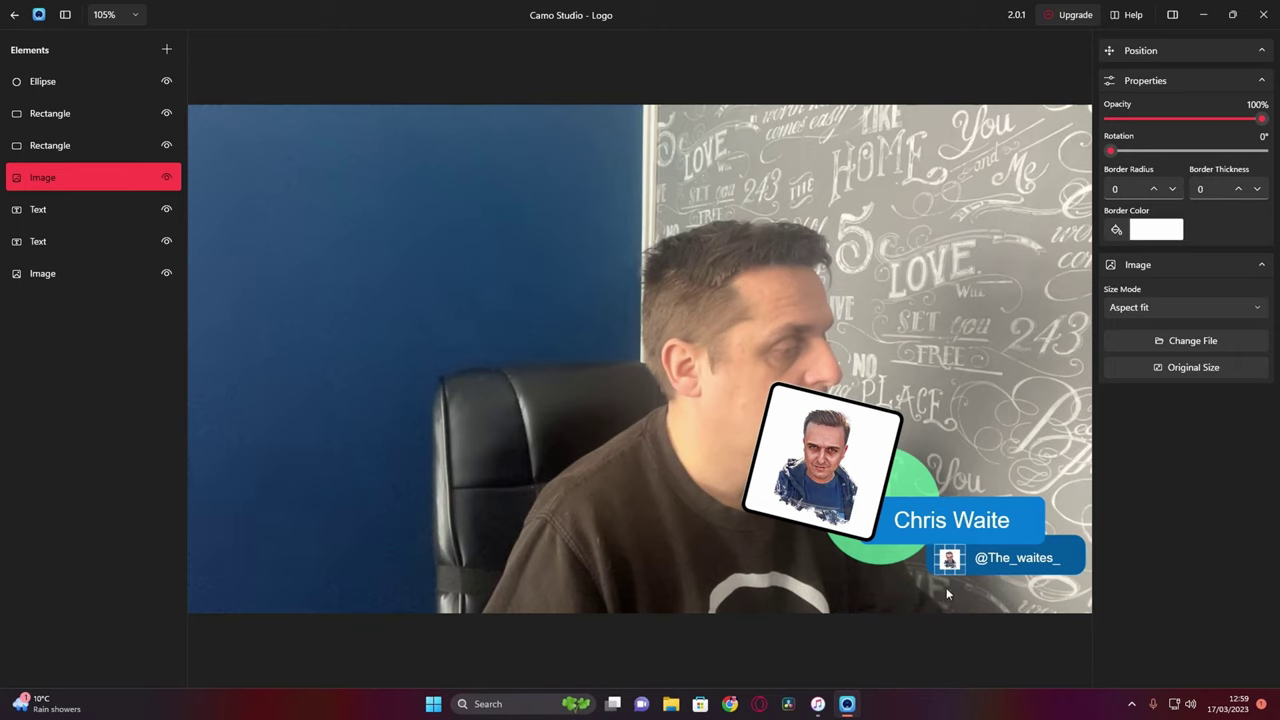
click(916, 592)
click(940, 525)
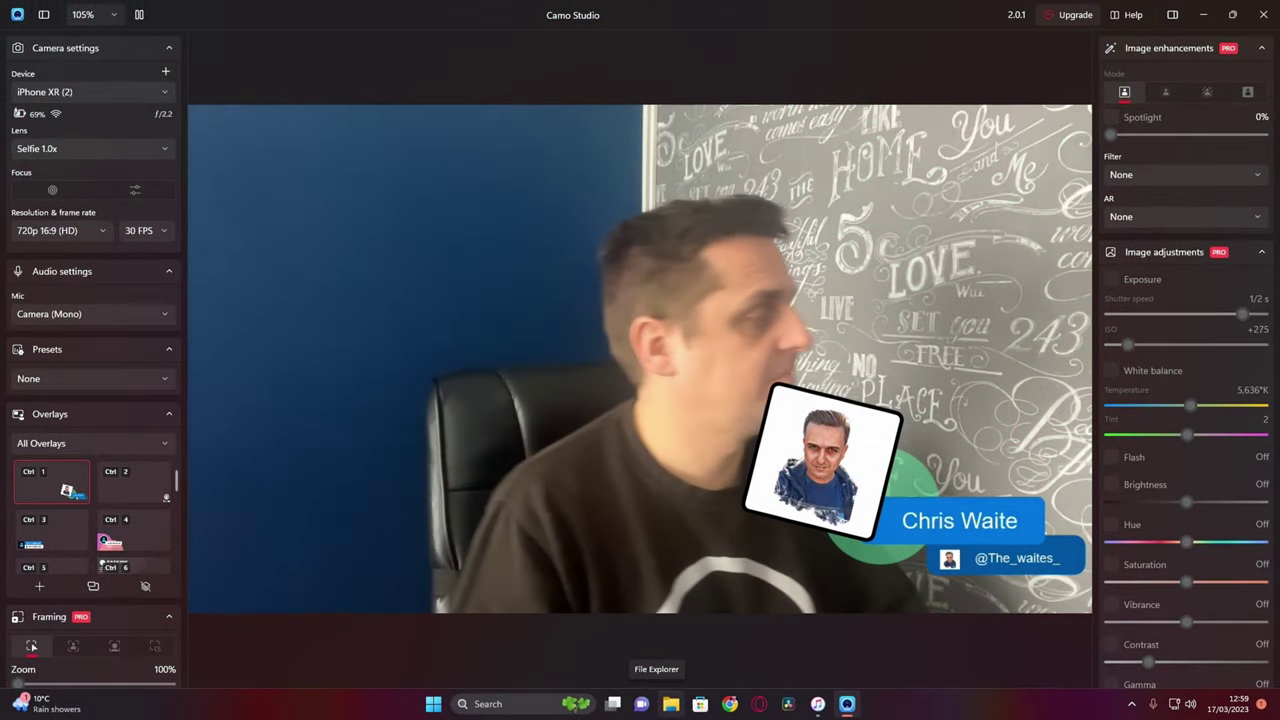
Step: Try the lower-third, pink and purple name, boxed name card and profile card overlays
click(54, 530)
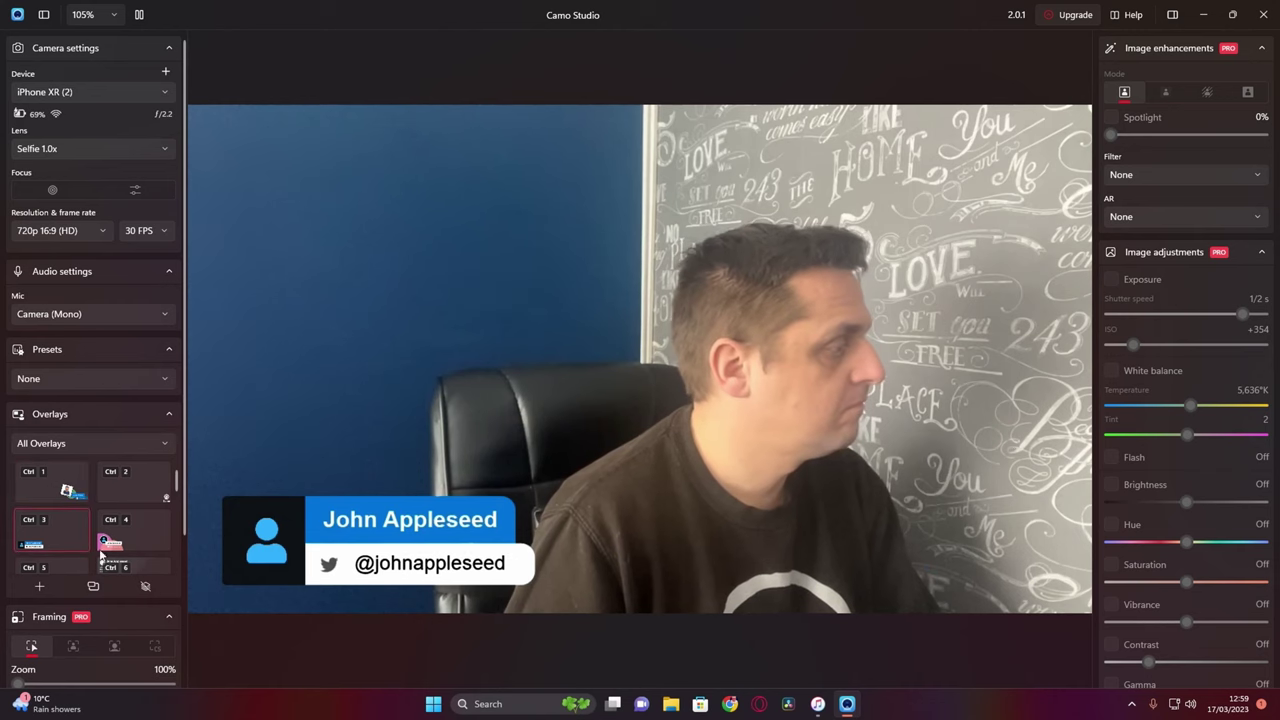
click(130, 546)
scroll(132, 545, down, 1)
click(30, 514)
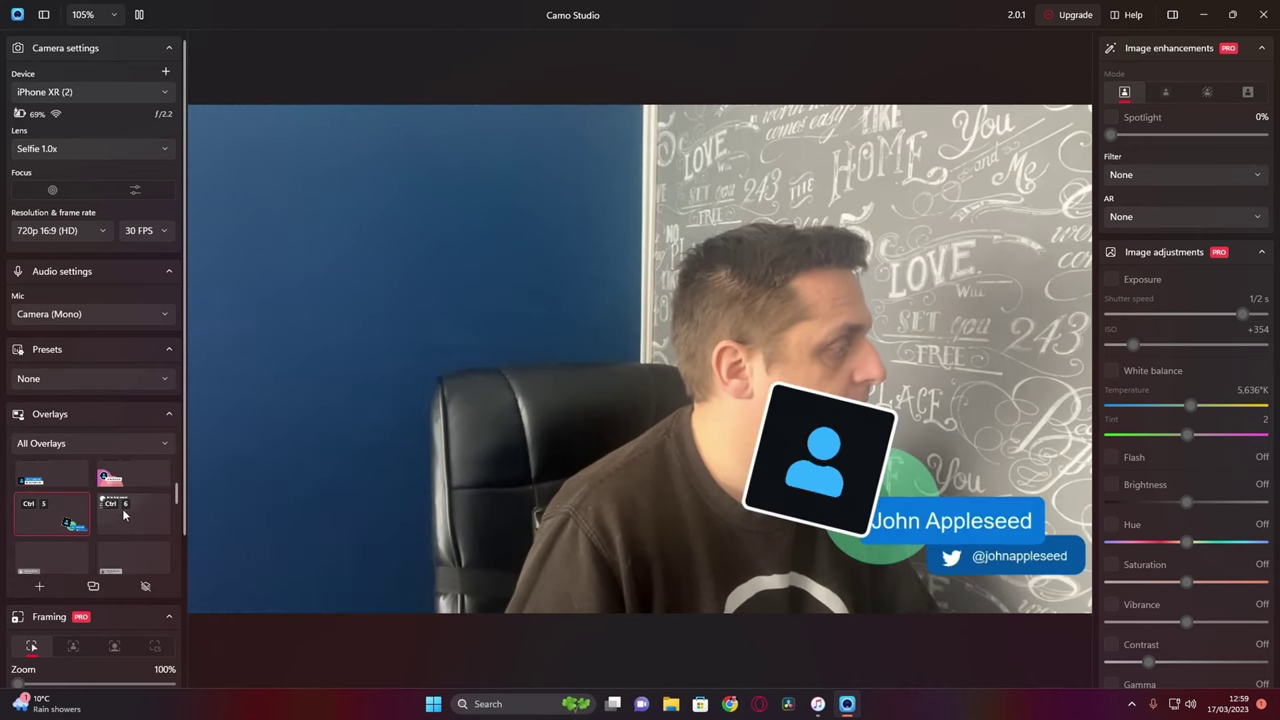
click(146, 513)
scroll(97, 534, down, 1)
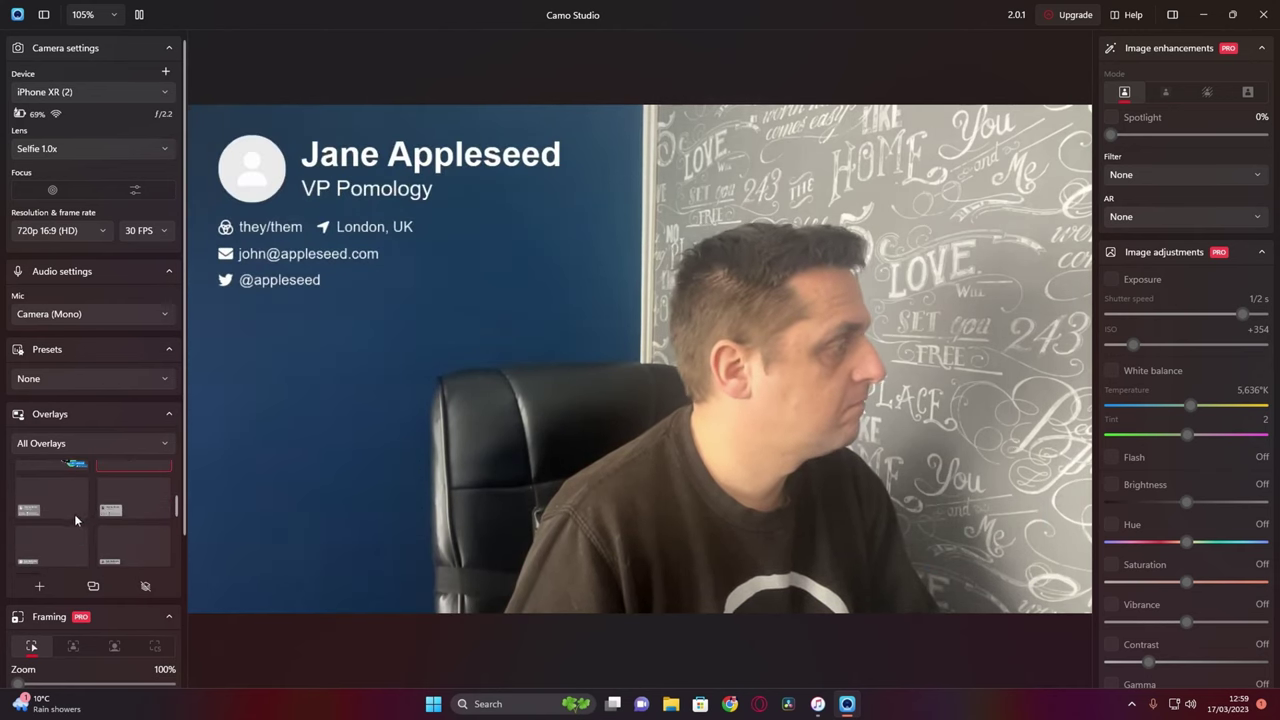
click(65, 512)
click(148, 506)
click(146, 557)
scroll(143, 560, down, 1)
Step: Try the YouTube, red YouTube, Twitter and TikTok handle banner overlays
click(123, 485)
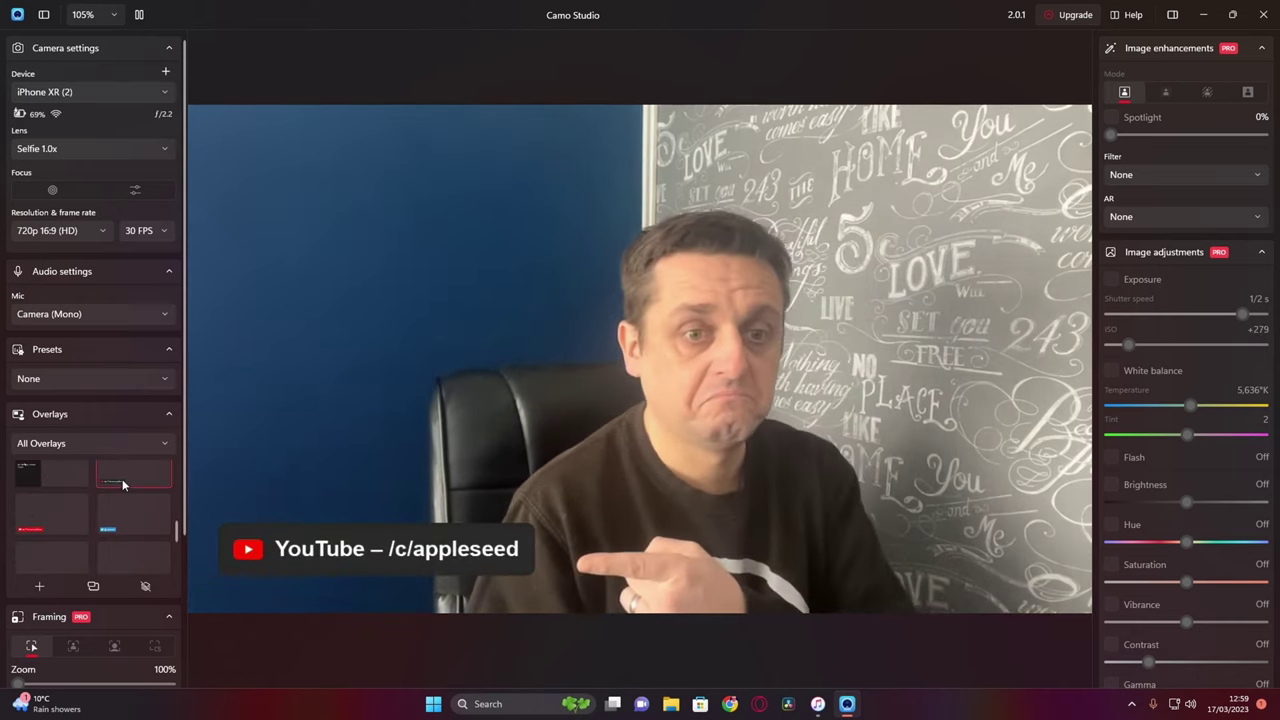
click(48, 513)
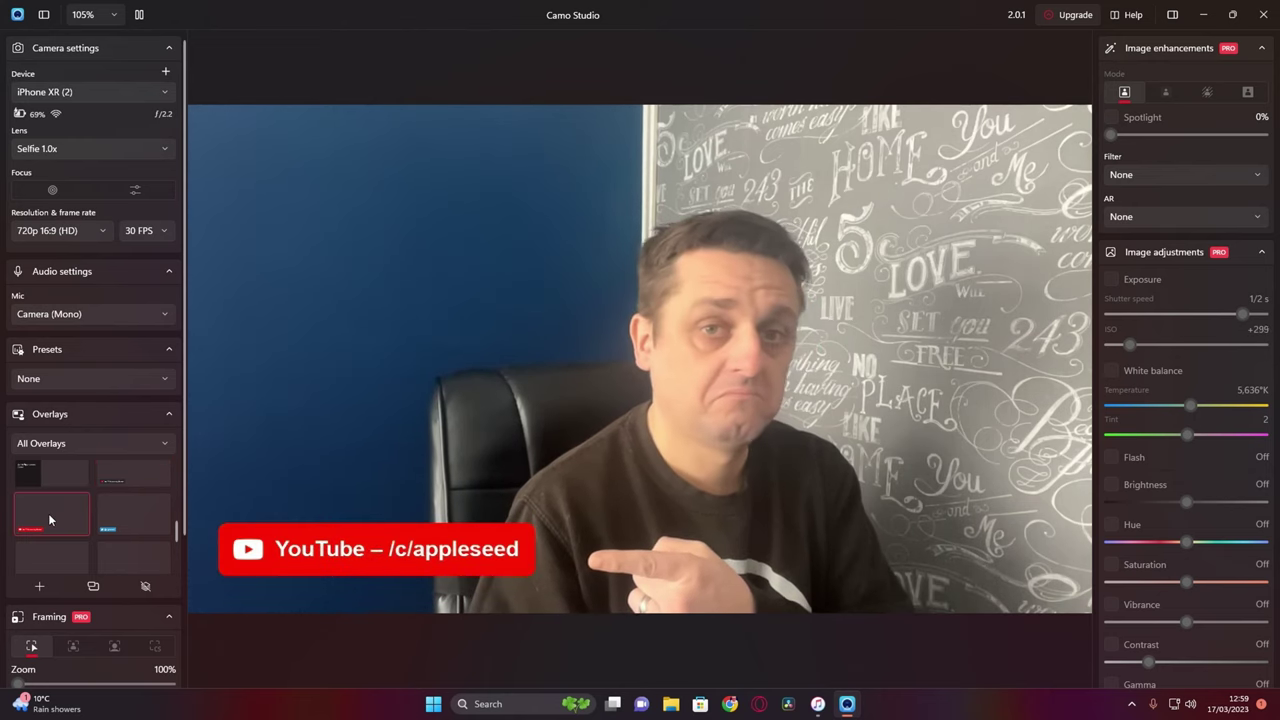
click(130, 515)
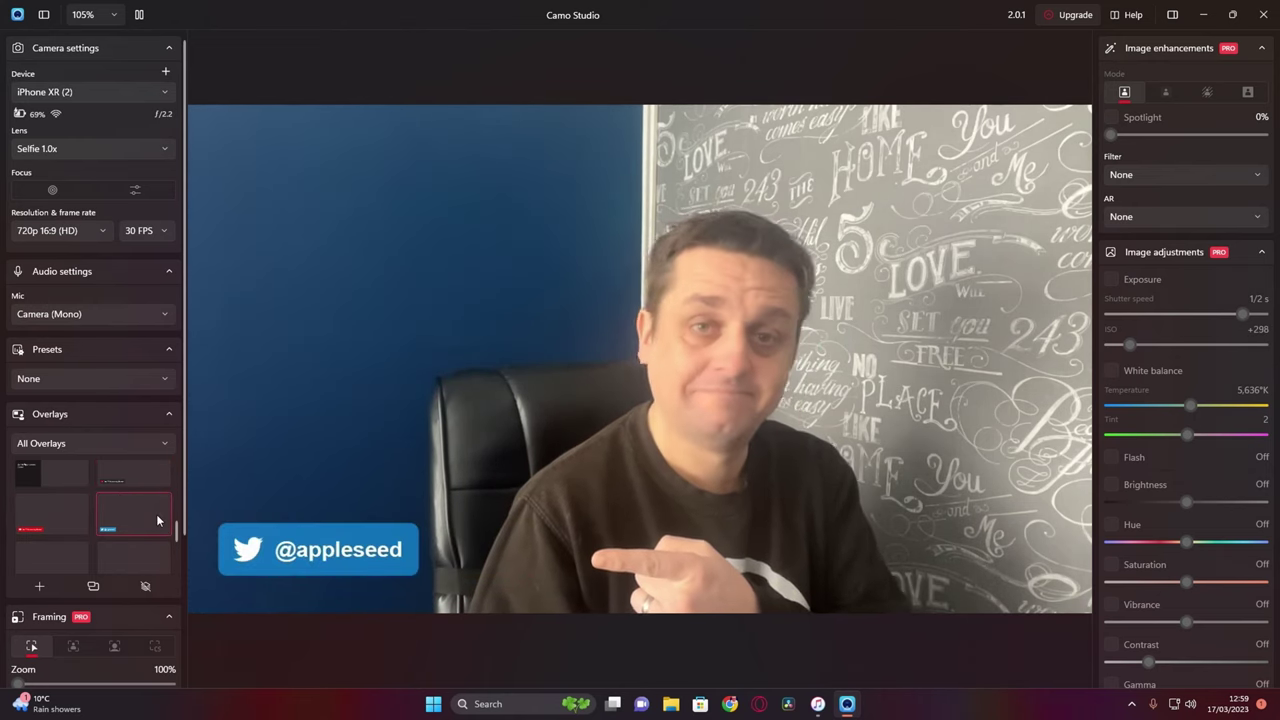
scroll(70, 513, down, 1)
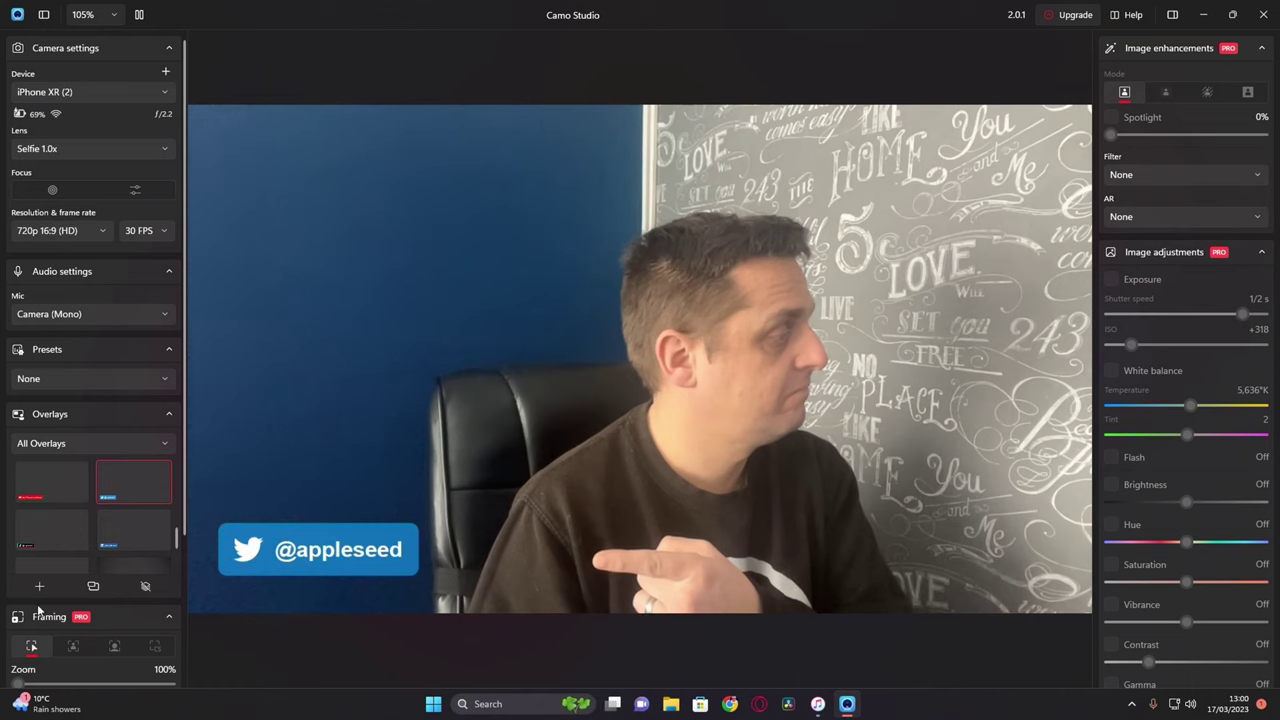
click(40, 538)
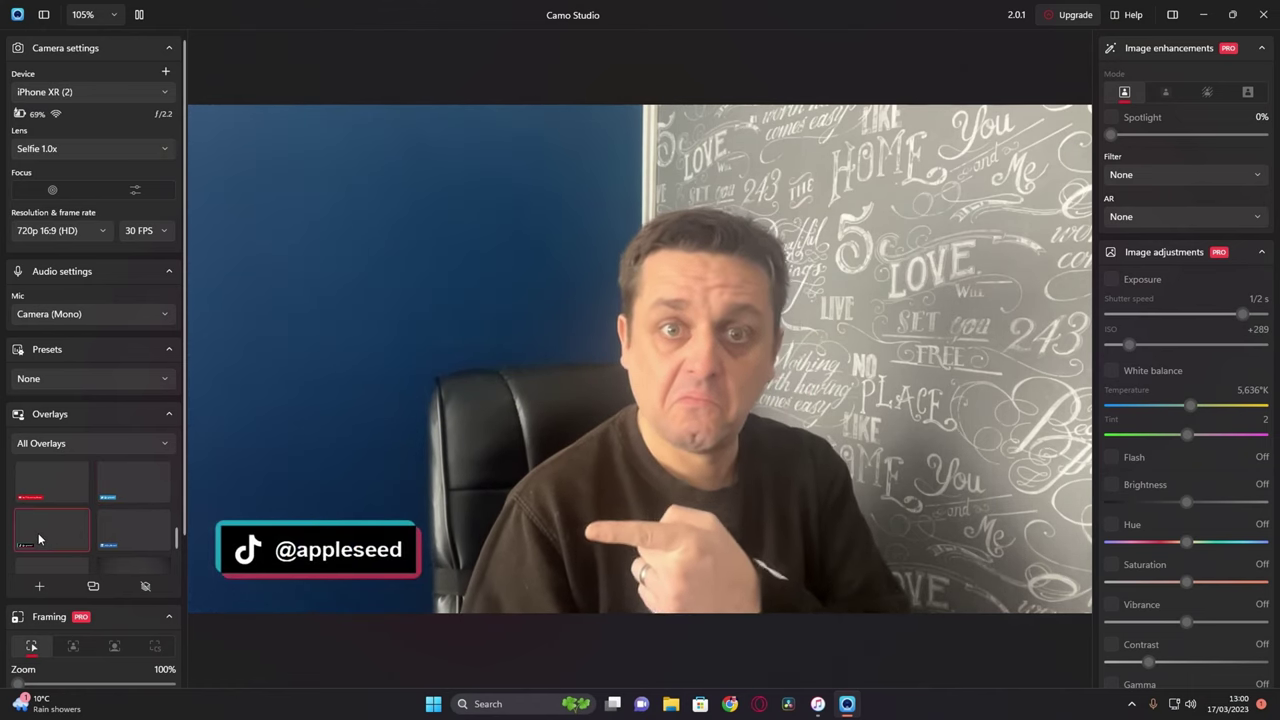
scroll(60, 570, down, 1)
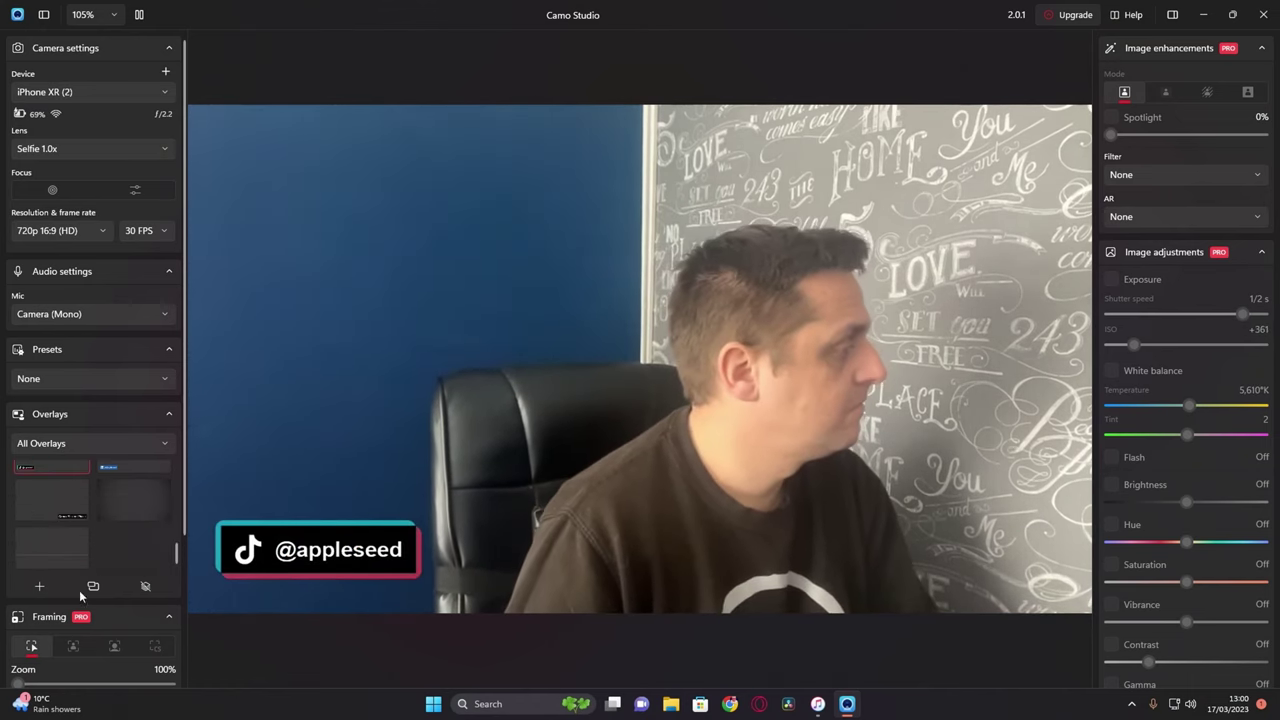
scroll(81, 600, down, 3)
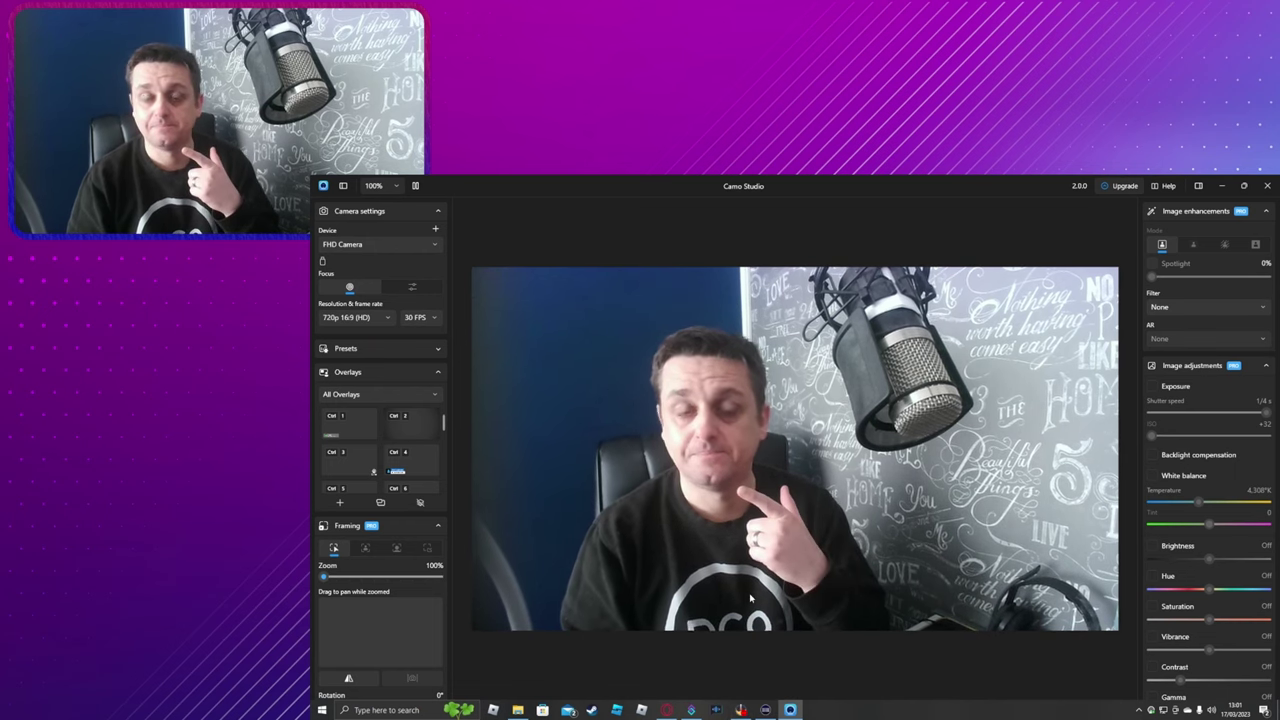
Step: Keeping FHD Camera, zoom to 187%, recentre, settle at 132% zoom and enable manual exposure
click(420, 245)
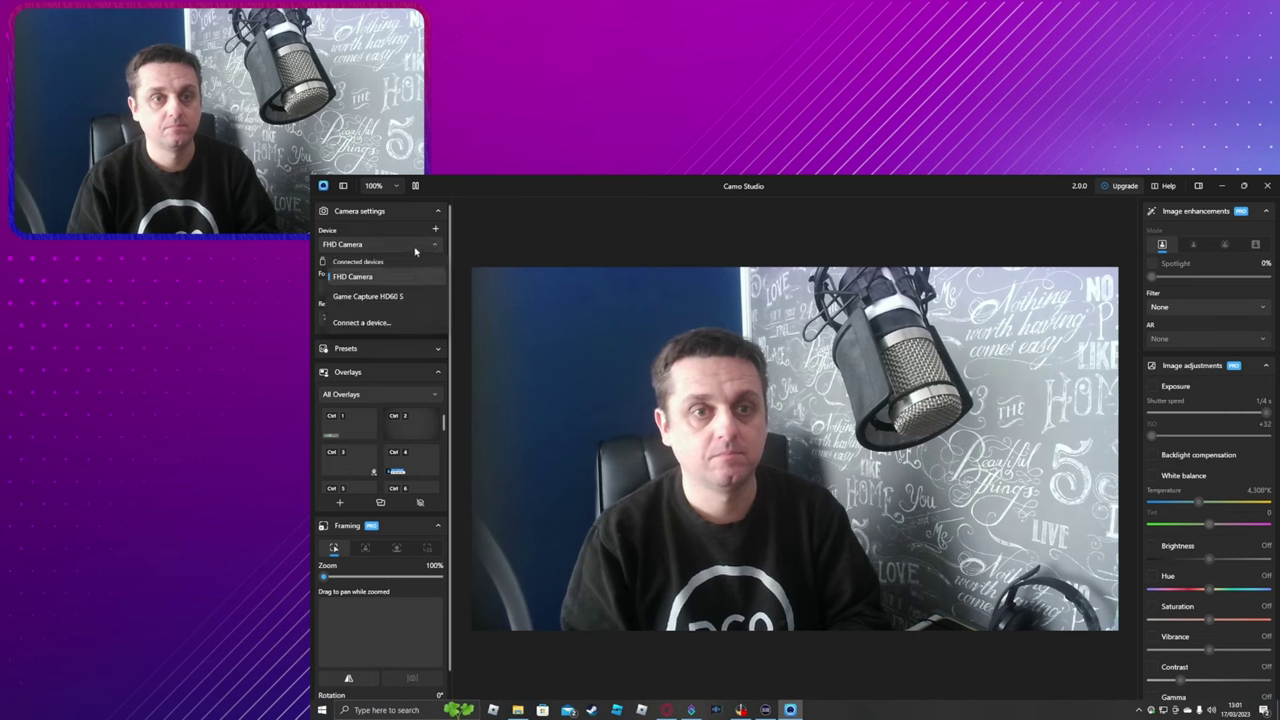
click(420, 276)
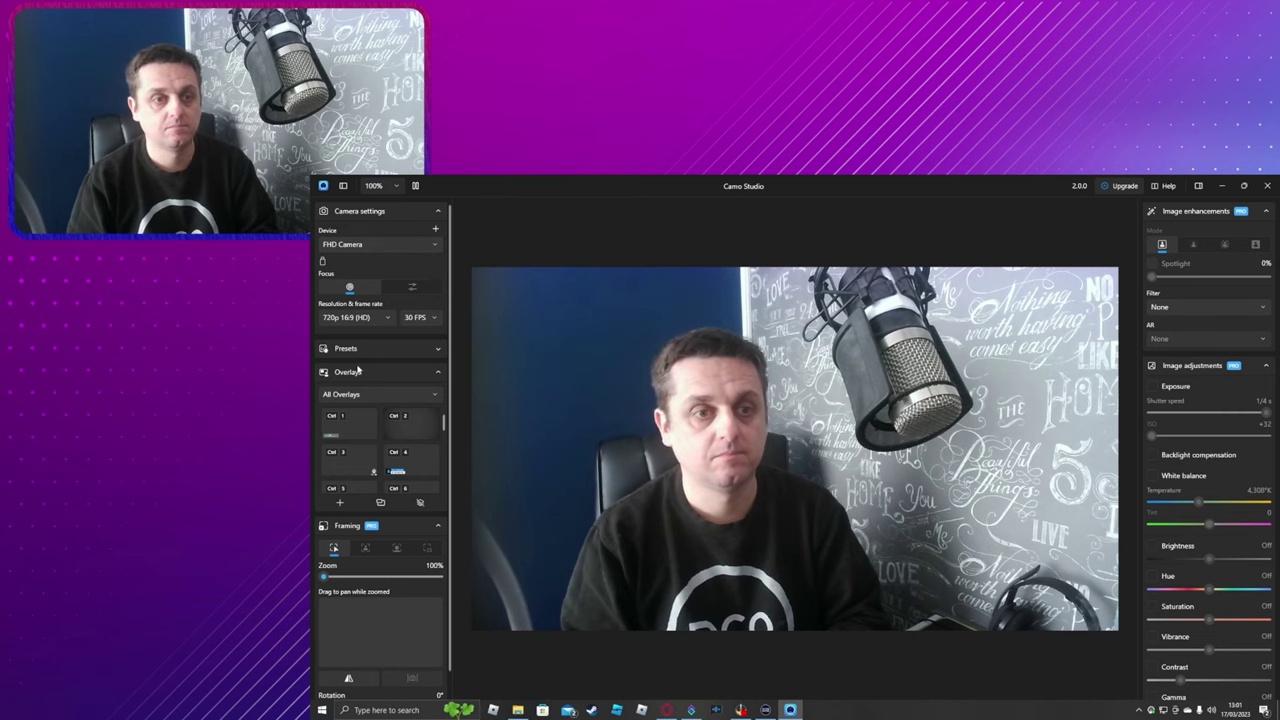
drag(325, 580, 334, 578)
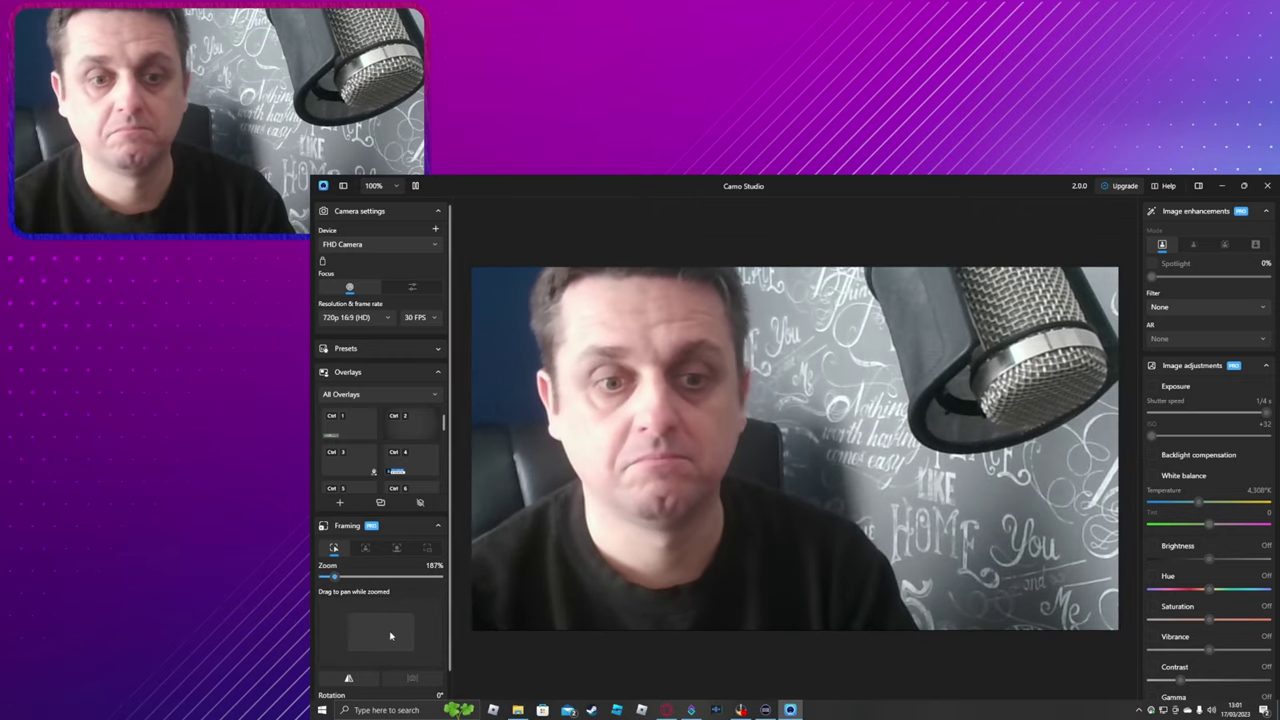
drag(382, 626, 372, 540)
drag(338, 583, 326, 578)
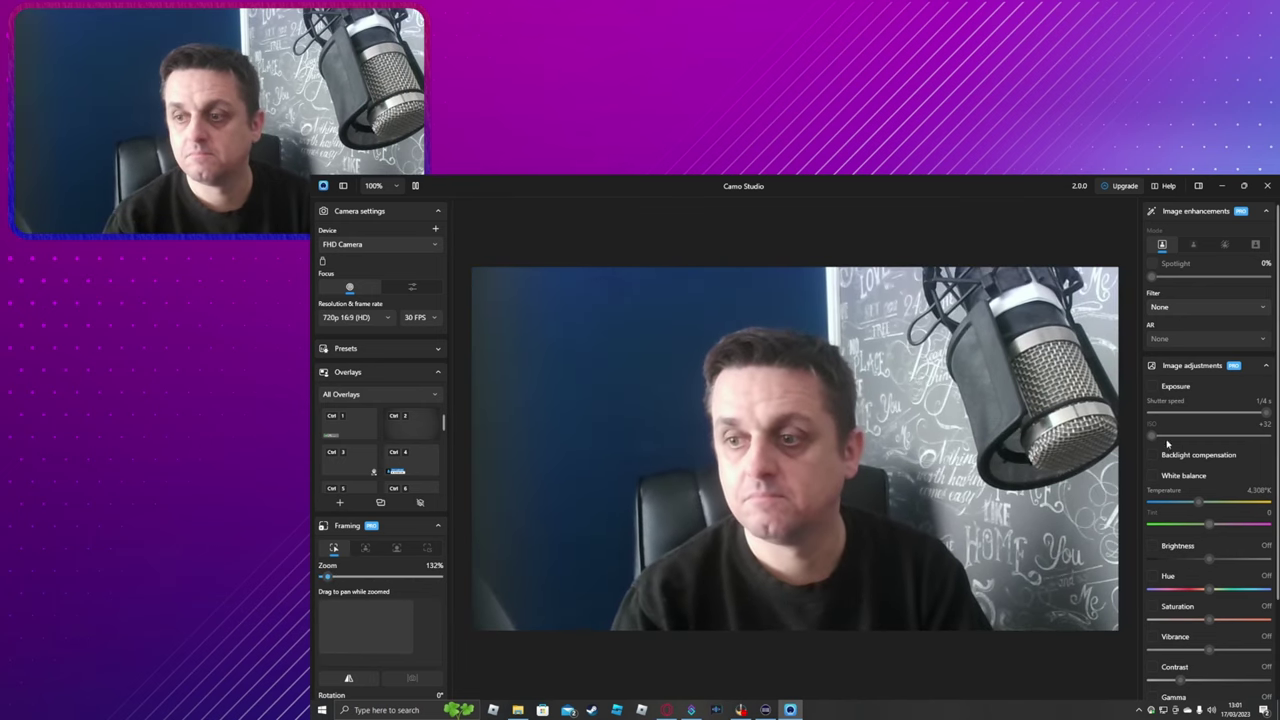
click(1155, 386)
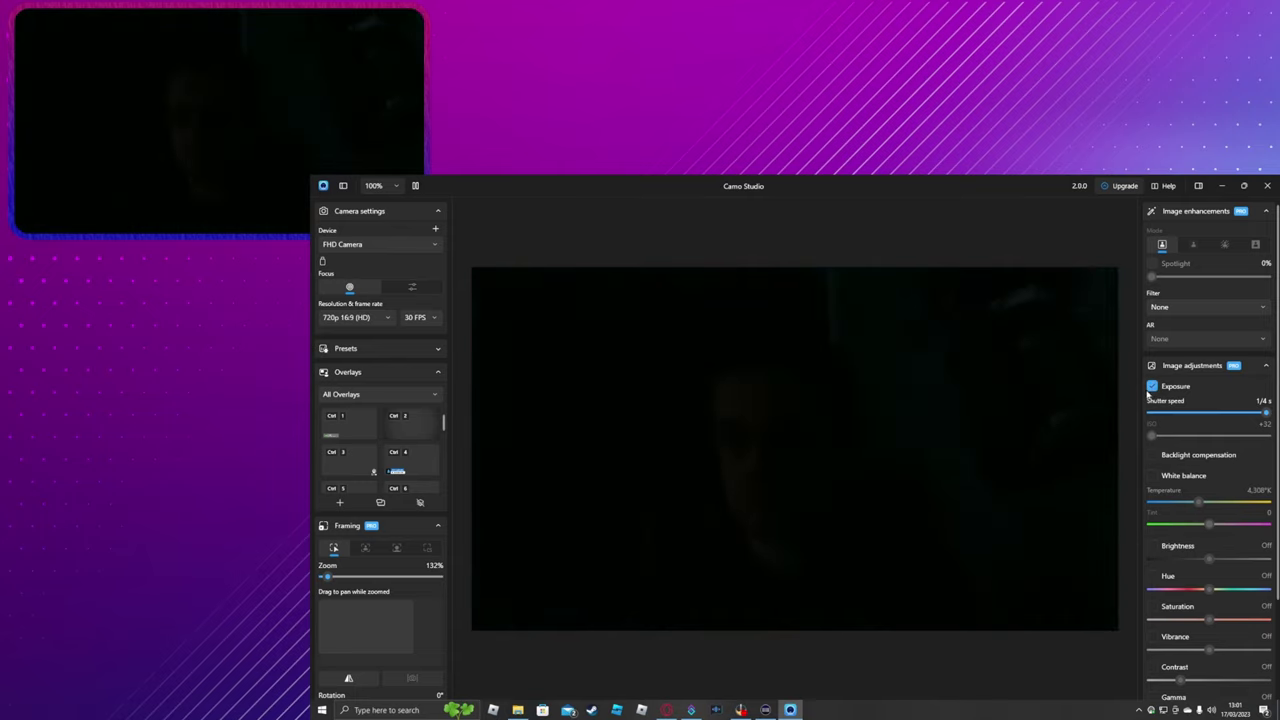
Step: Return exposure to automatic, untick backlight compensation and turn on manual white balance
click(1152, 387)
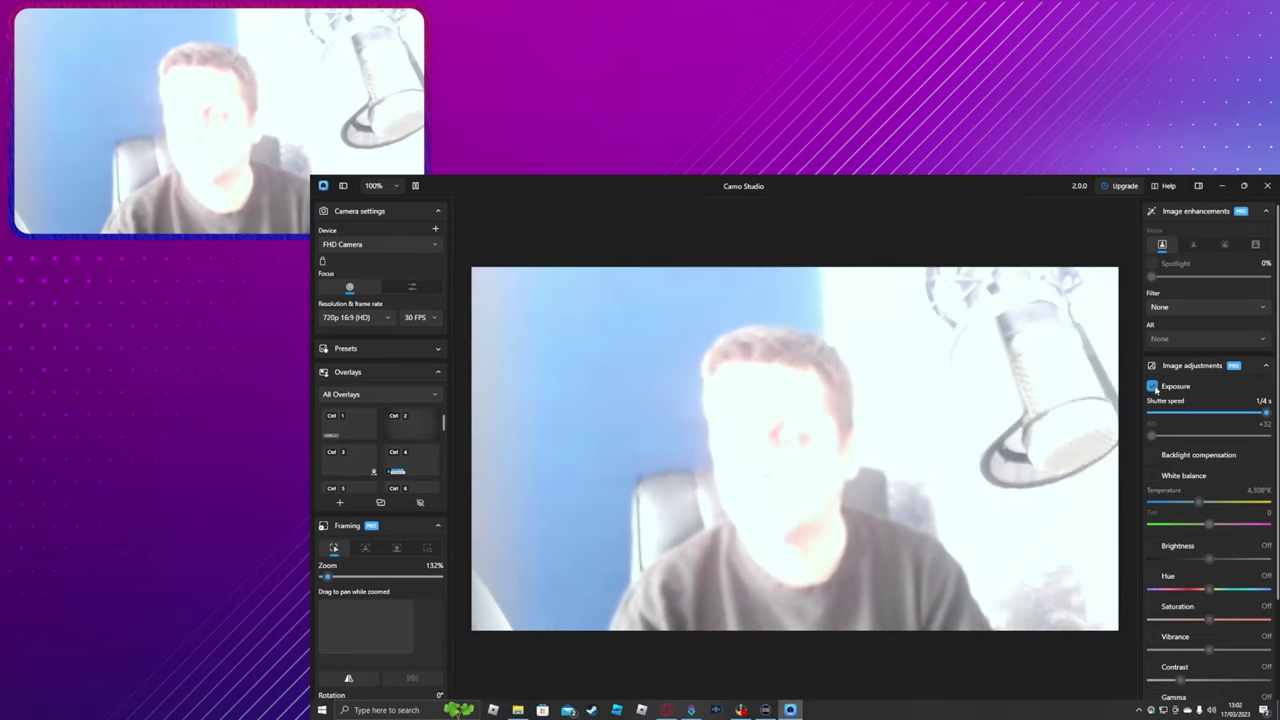
click(1152, 387)
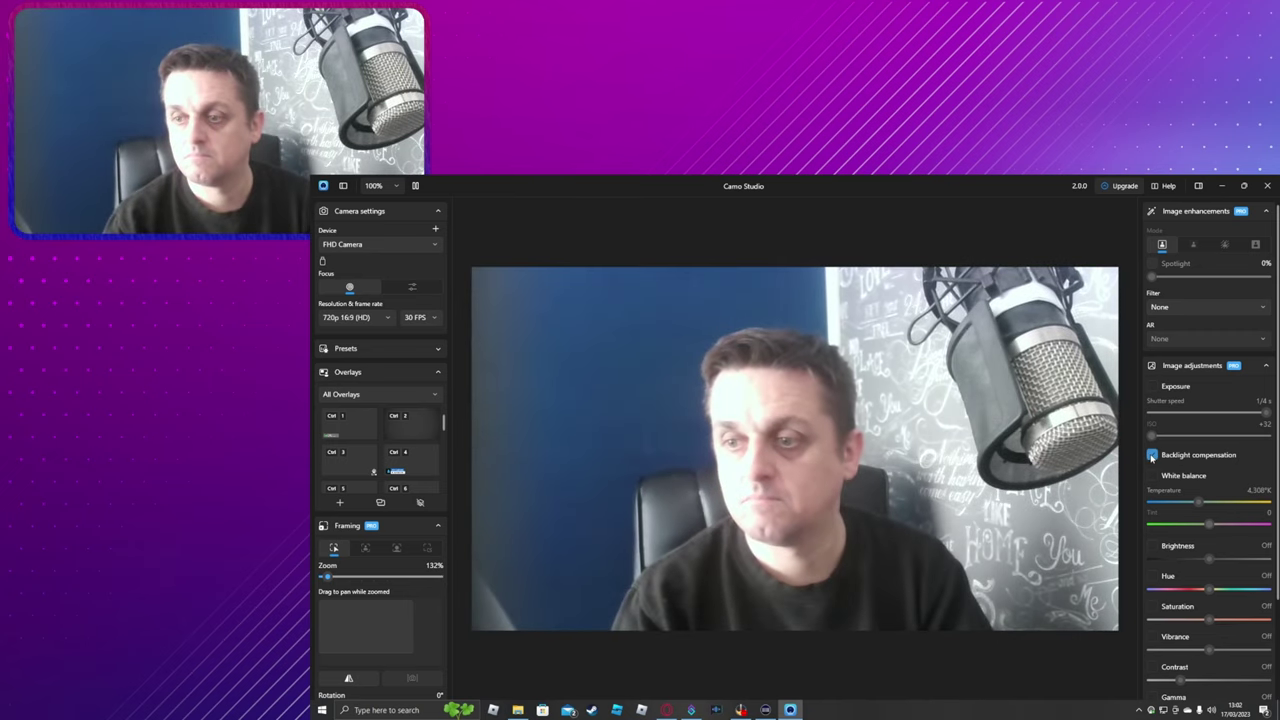
click(1152, 455)
click(1153, 476)
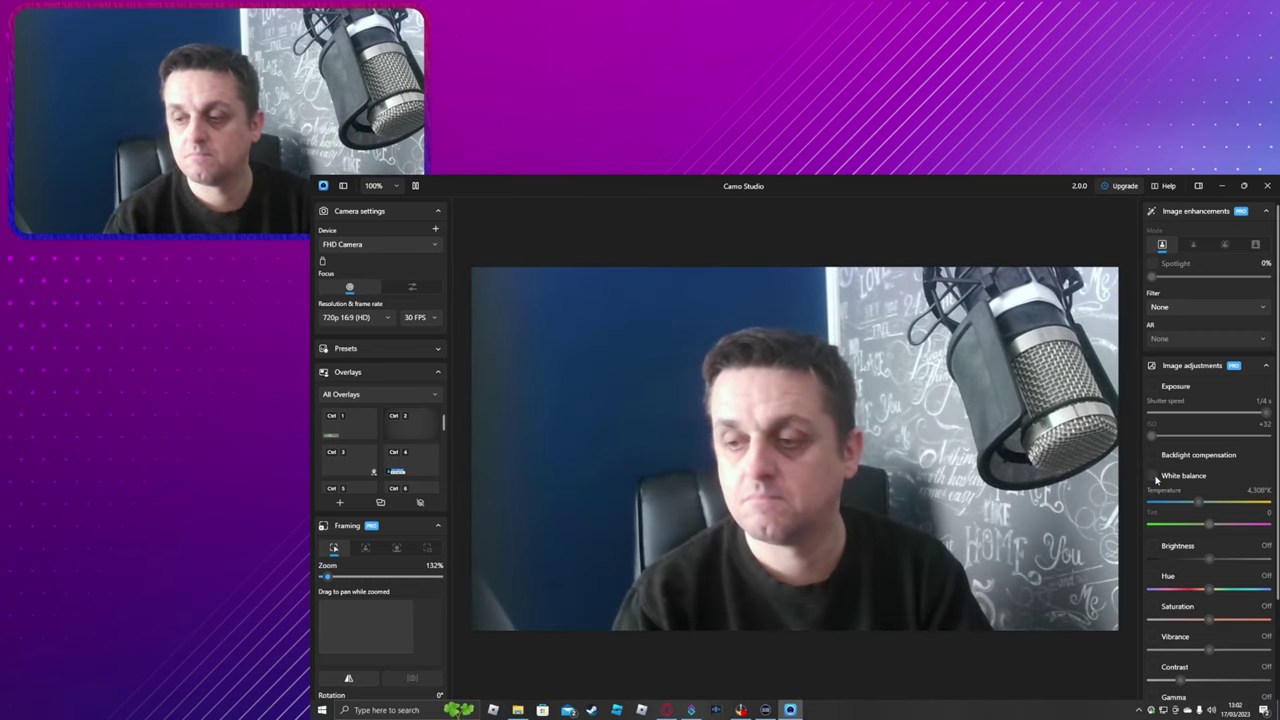
scroll(1173, 512, down, 3)
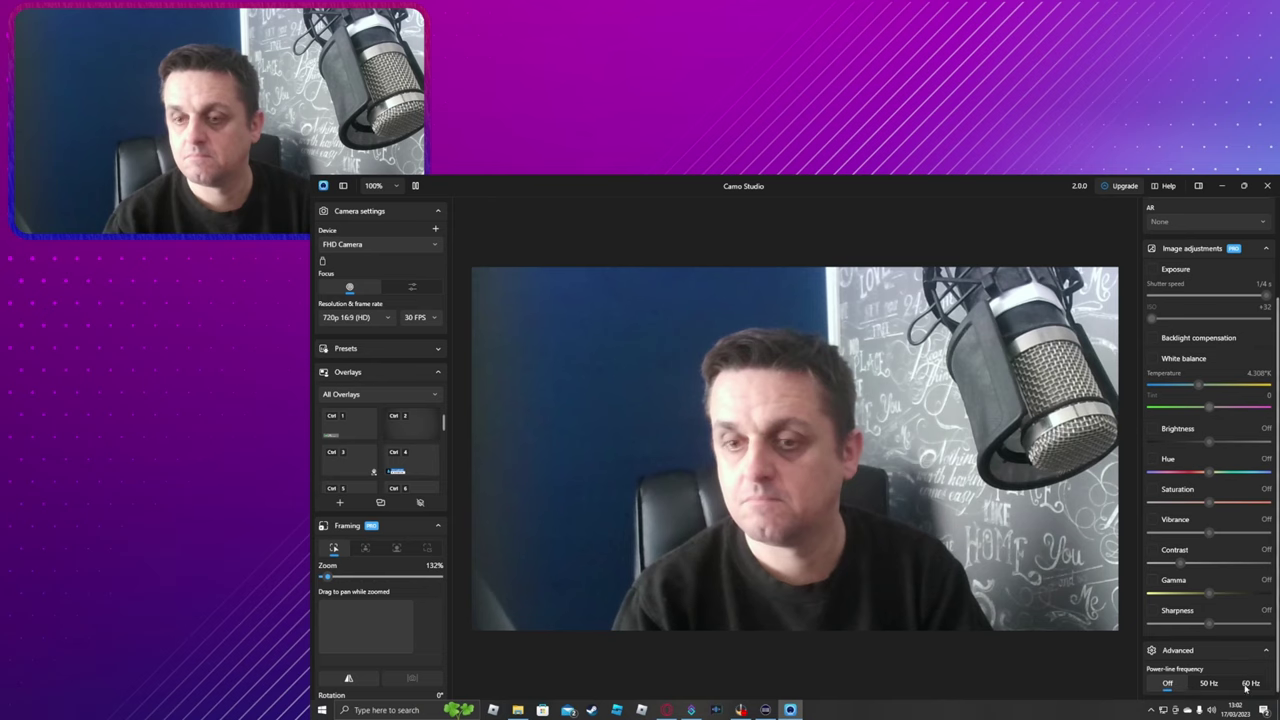
scroll(1187, 482, up, 3)
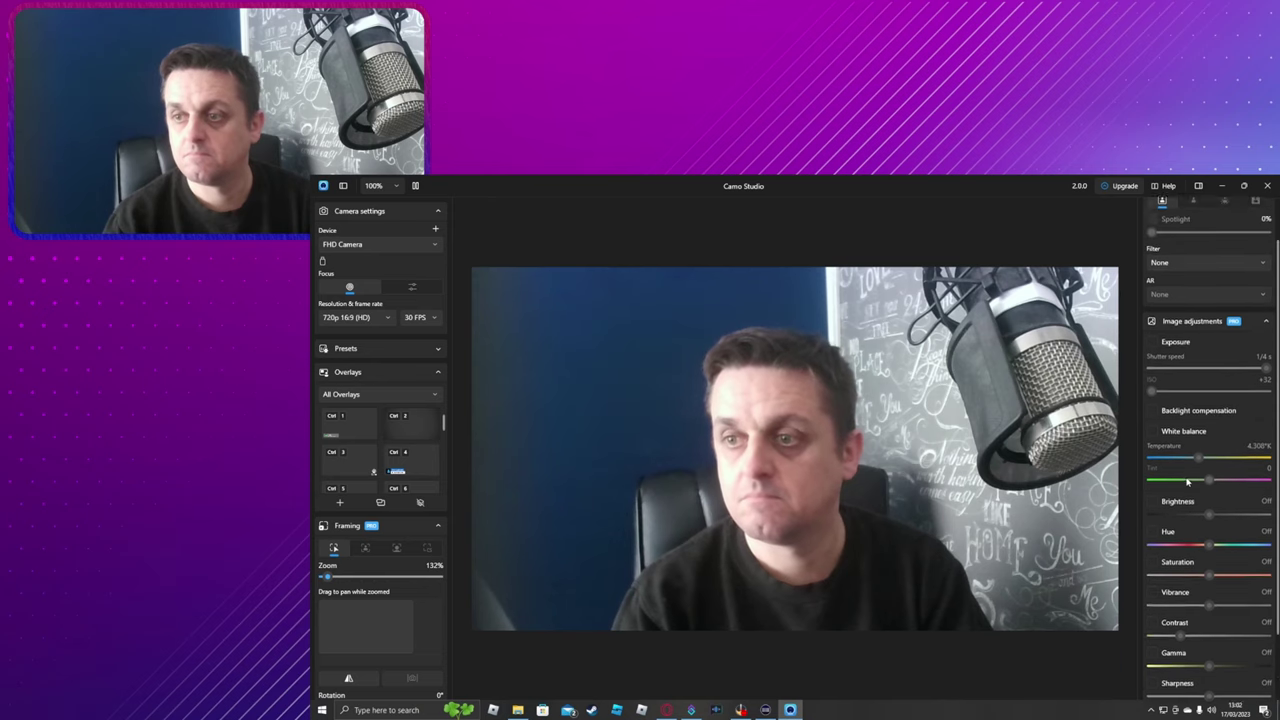
Step: Compare the Film print and 2-strip filters, finishing on Film print
click(1172, 310)
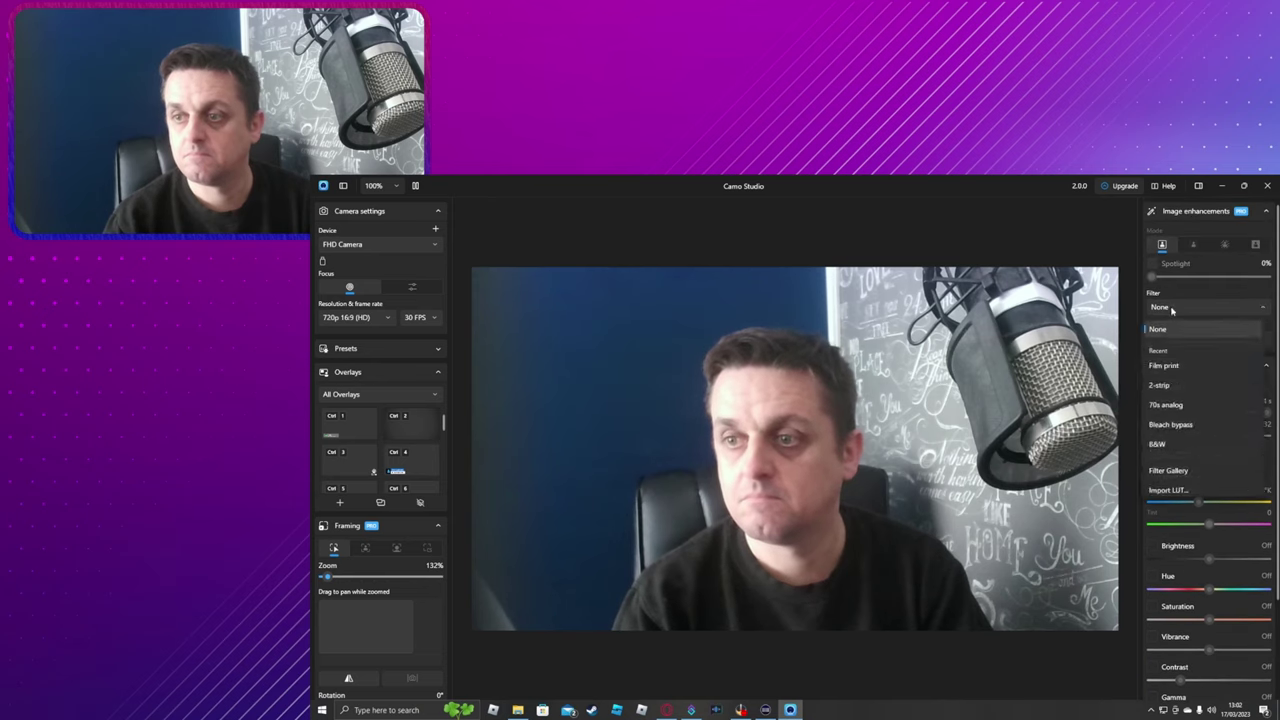
click(1165, 366)
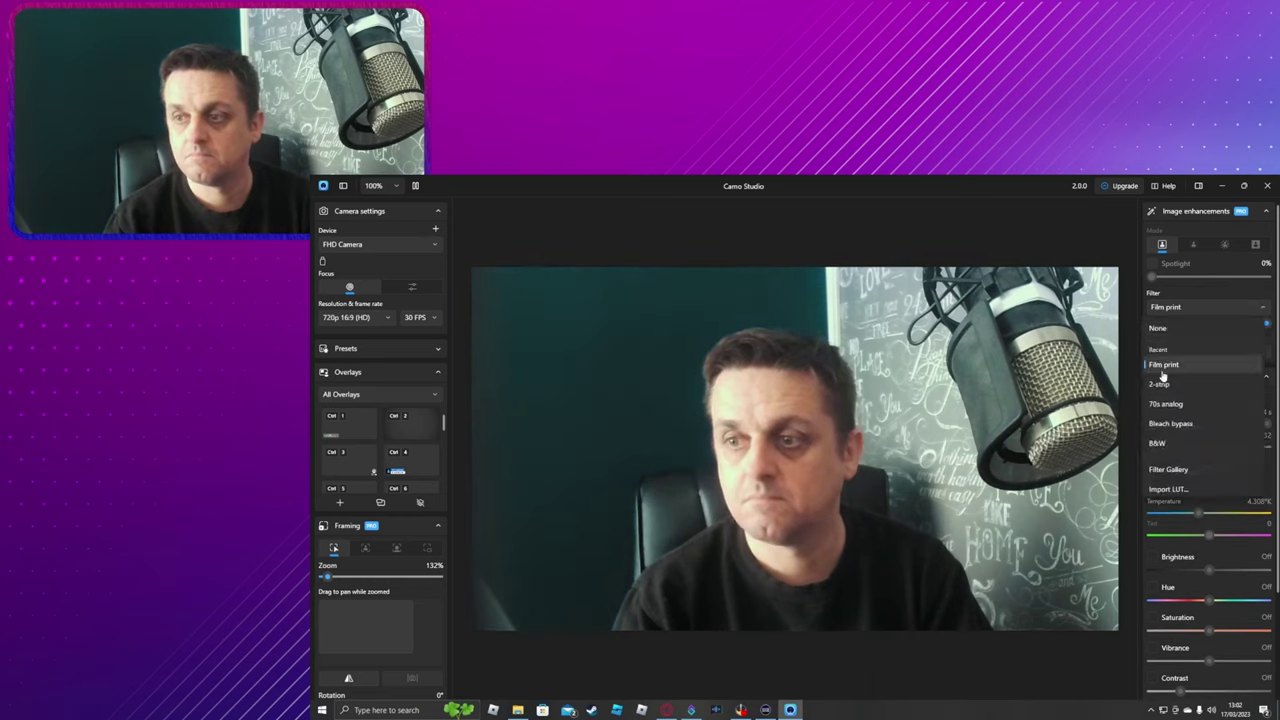
click(1159, 332)
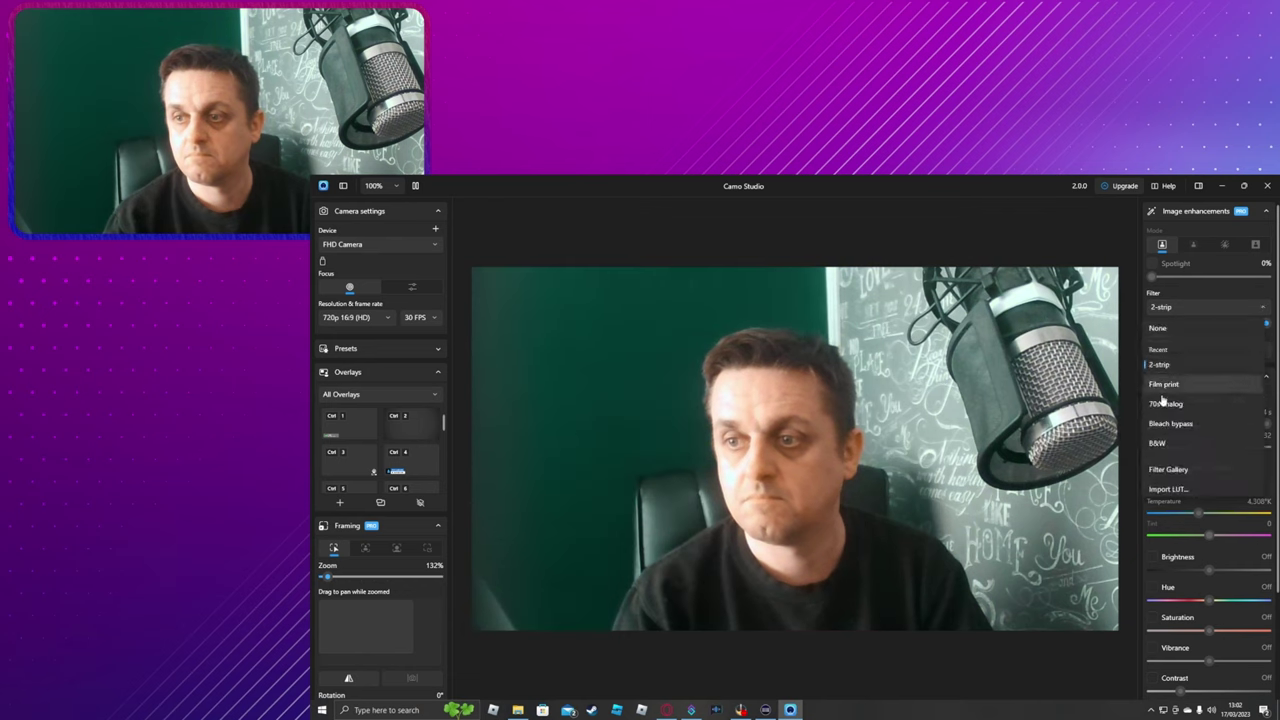
click(1161, 388)
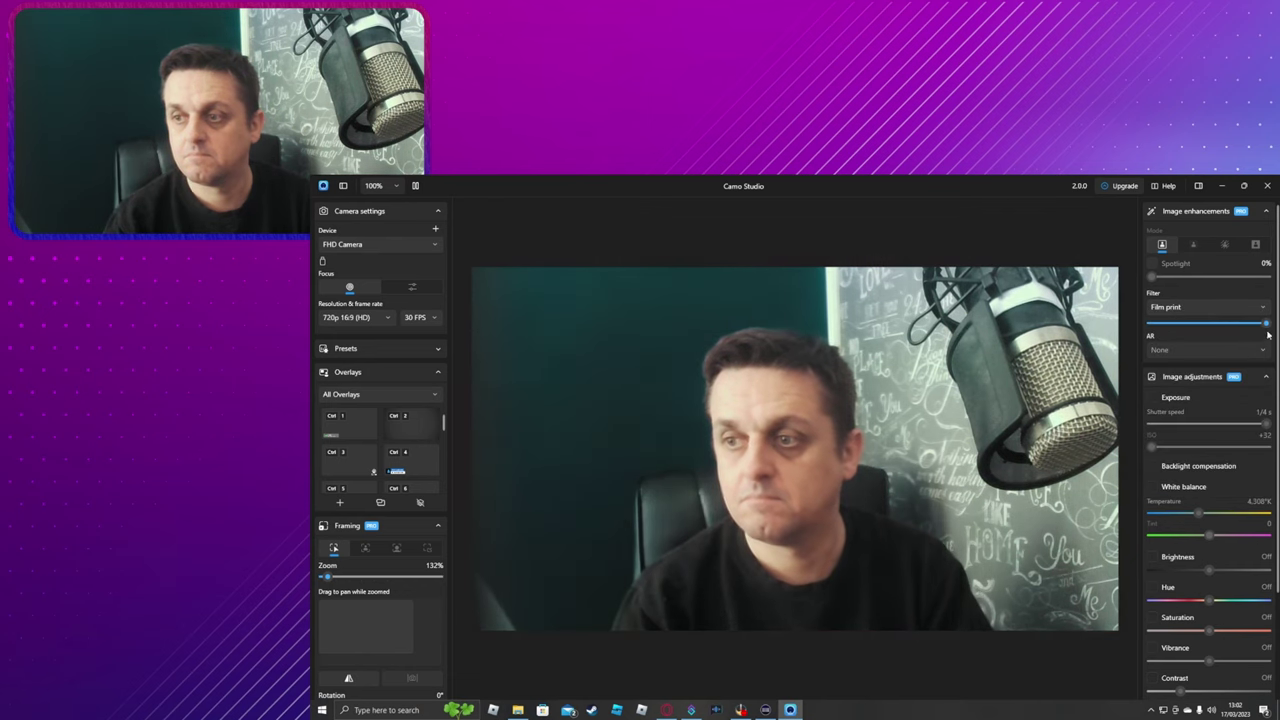